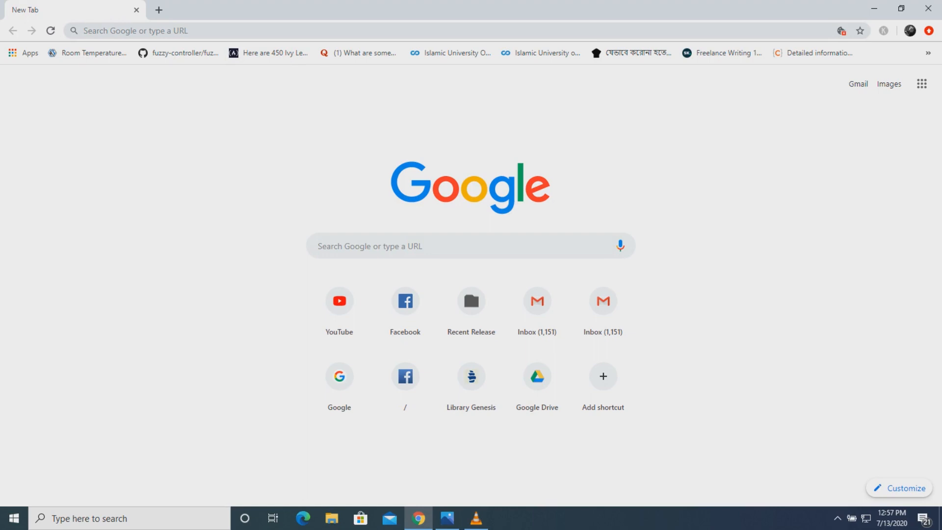
# Open tinkercad.com and create a new circuit from the Circuits section of the dashboard.
pyautogui.hotkey('ctrl', 'l')
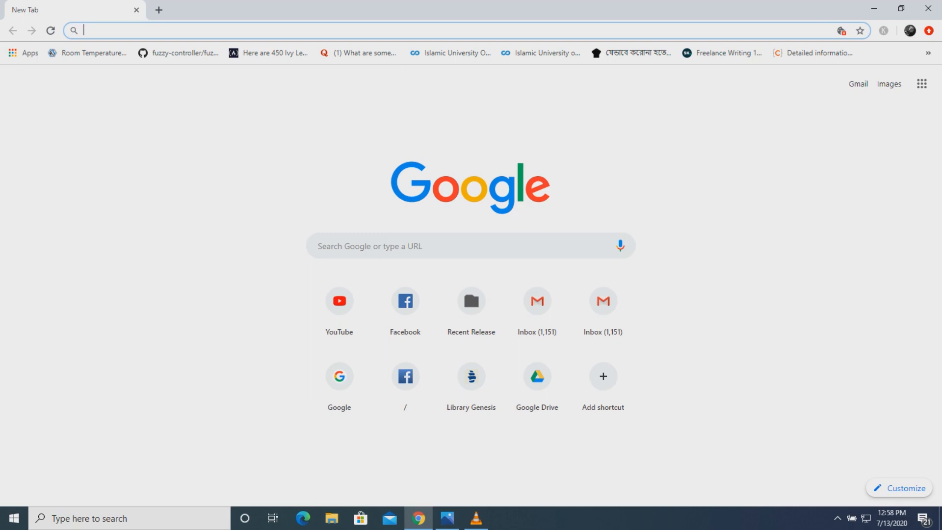
pyautogui.write('tinkercad.com')
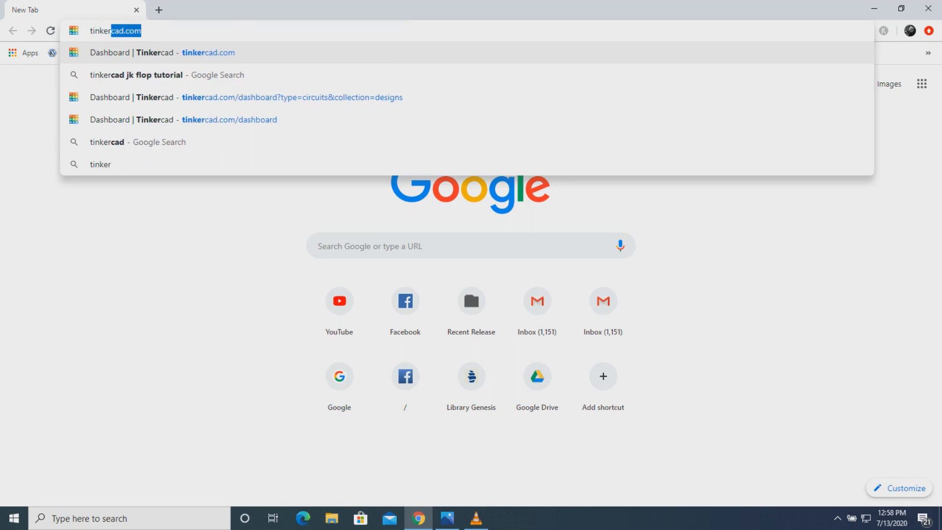
pyautogui.press('Return')
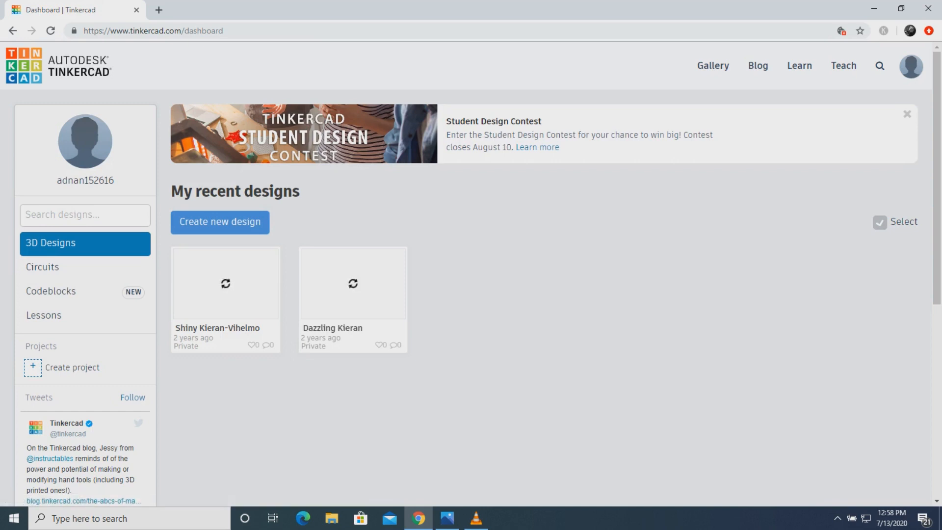
pyautogui.moveTo(912, 66)
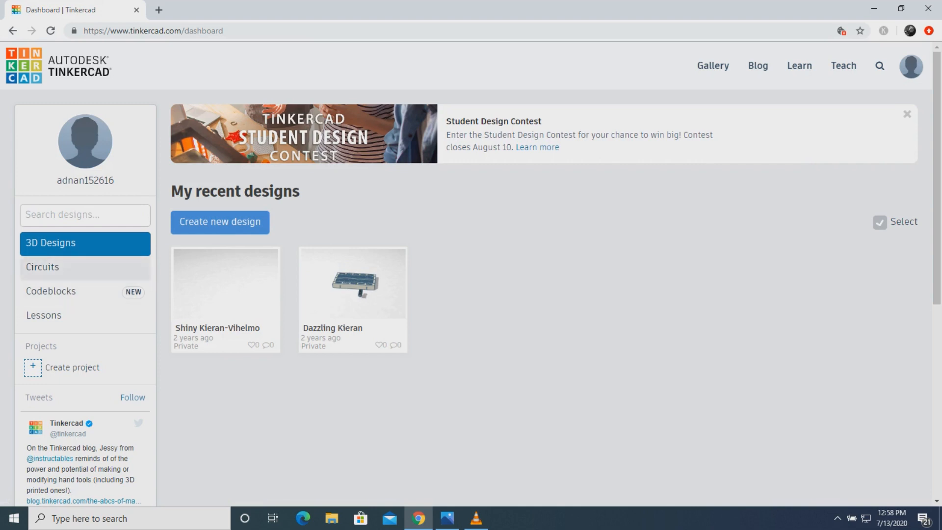
pyautogui.click(49, 267)
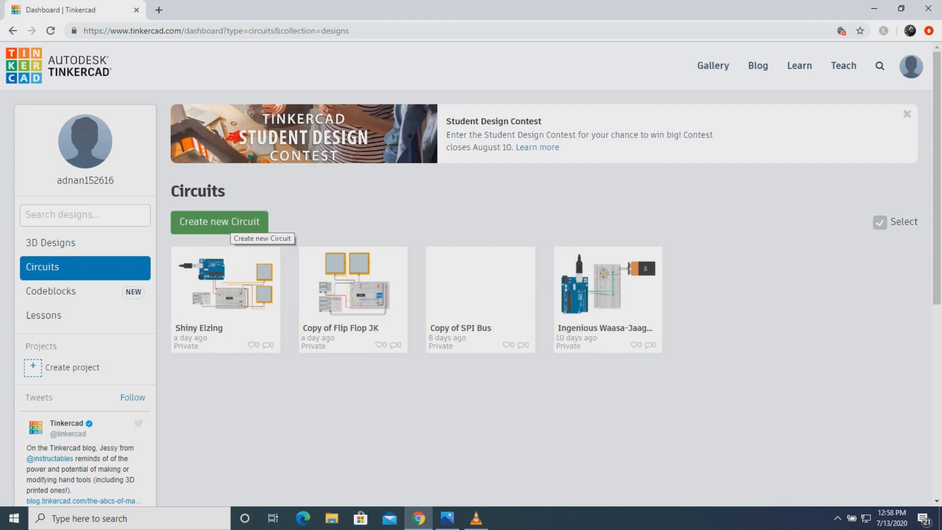
pyautogui.click(231, 225)
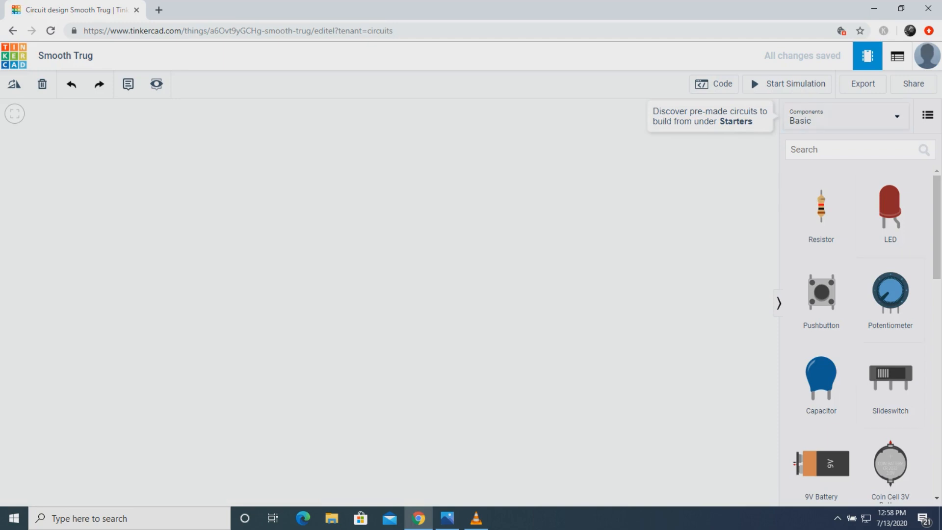
# Find the 7473 component and place the 74HC73 Dual J-K Flip-Flop chip on the empty canvas.
pyautogui.scroll(-10, 864, 334)
pyautogui.scroll(-3, 891, 368)
pyautogui.scroll(14, 891, 368)
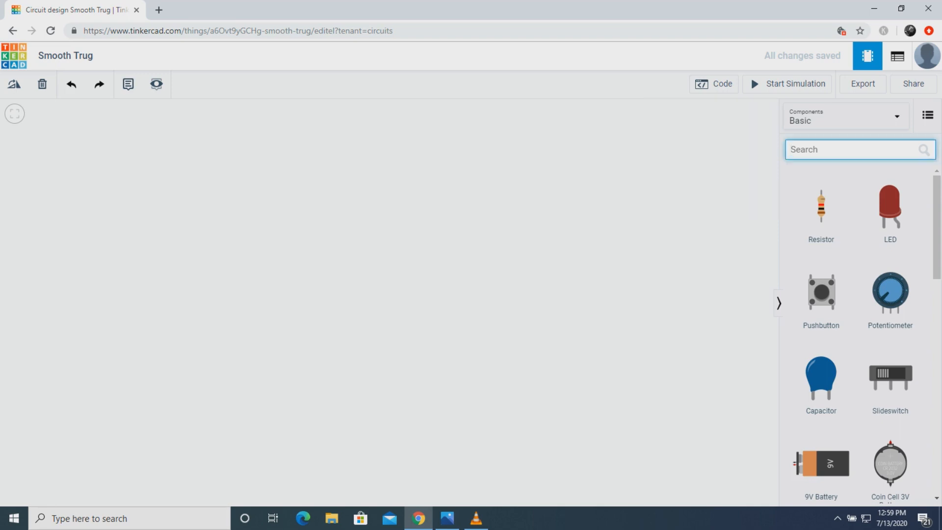
pyautogui.write('74')
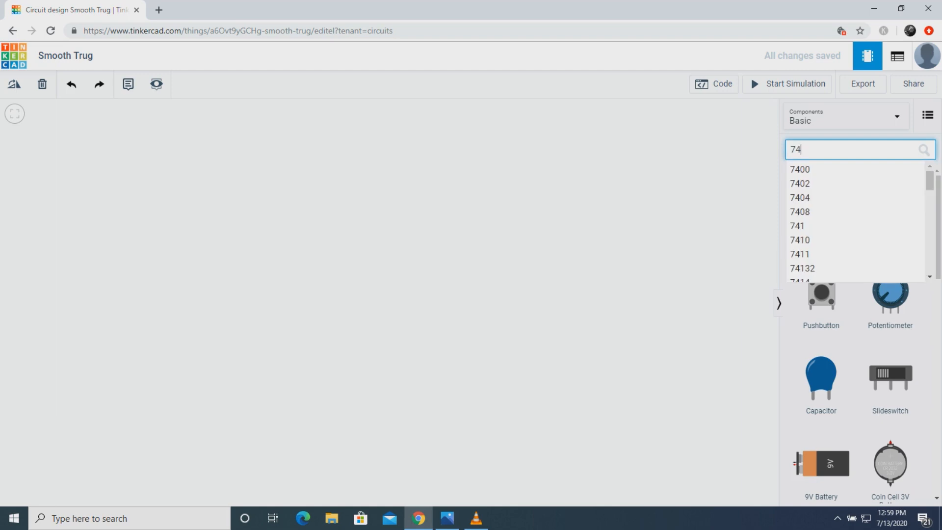
pyautogui.write('73')
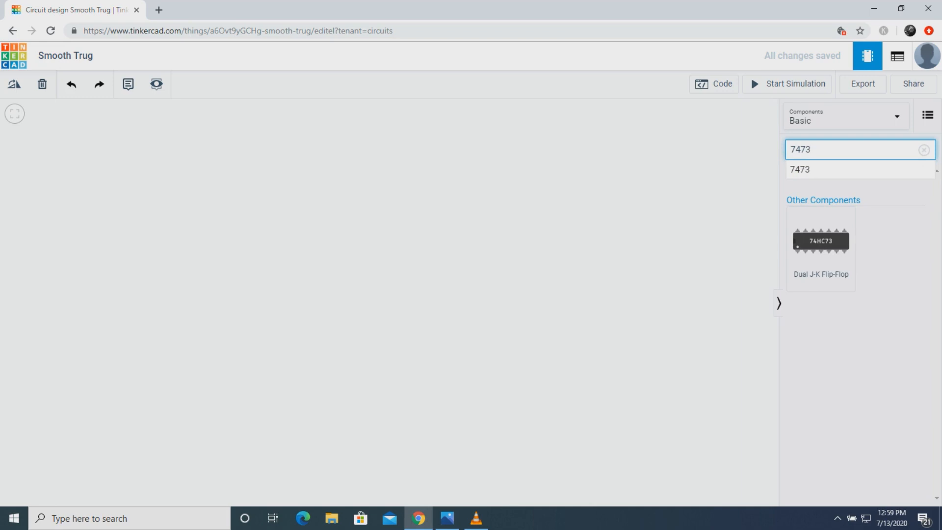
pyautogui.moveTo(821, 240); pyautogui.dragTo(603, 229)
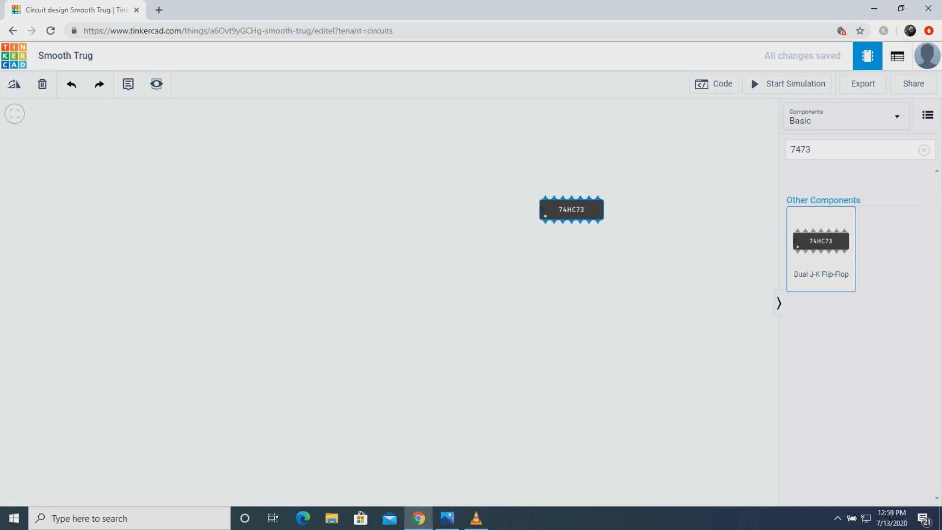
# Find "bread", place a Breadboard Small, and seat the 74HC73 chip across its centre gap at columns 12 to 18.
pyautogui.press('BackSpace')
pyautogui.press('BackSpace')
pyautogui.press('BackSpace')
pyautogui.press('BackSpace')
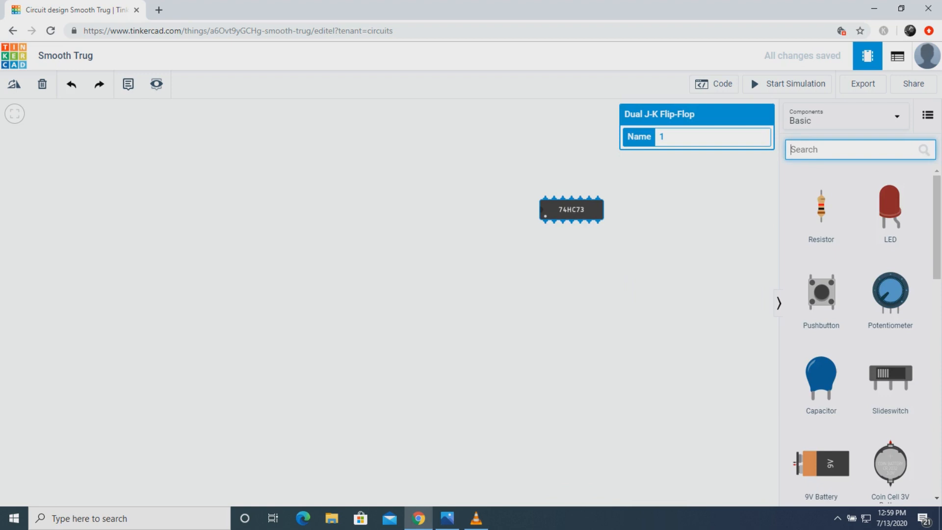
pyautogui.write('bread')
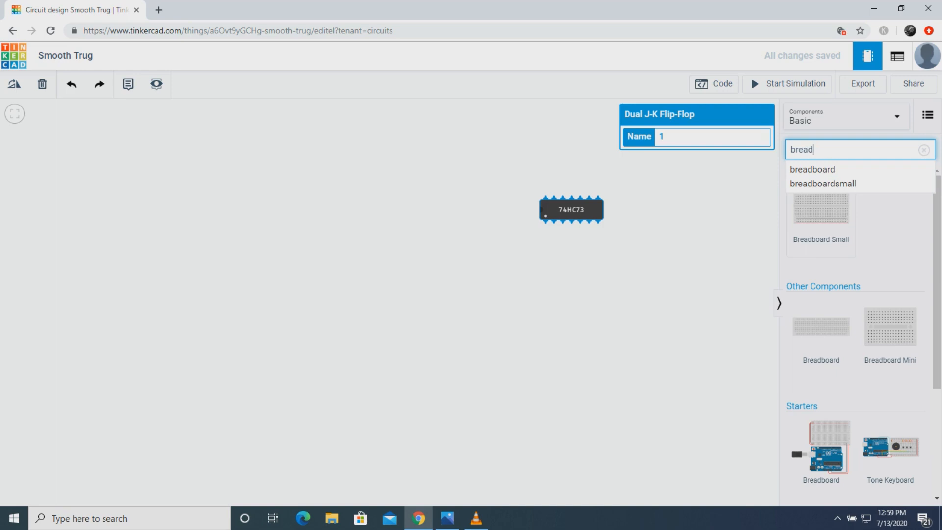
pyautogui.click(822, 211)
pyautogui.click(659, 244)
pyautogui.moveTo(658, 244); pyautogui.dragTo(474, 279)
pyautogui.moveTo(388, 244); pyautogui.dragTo(466, 271)
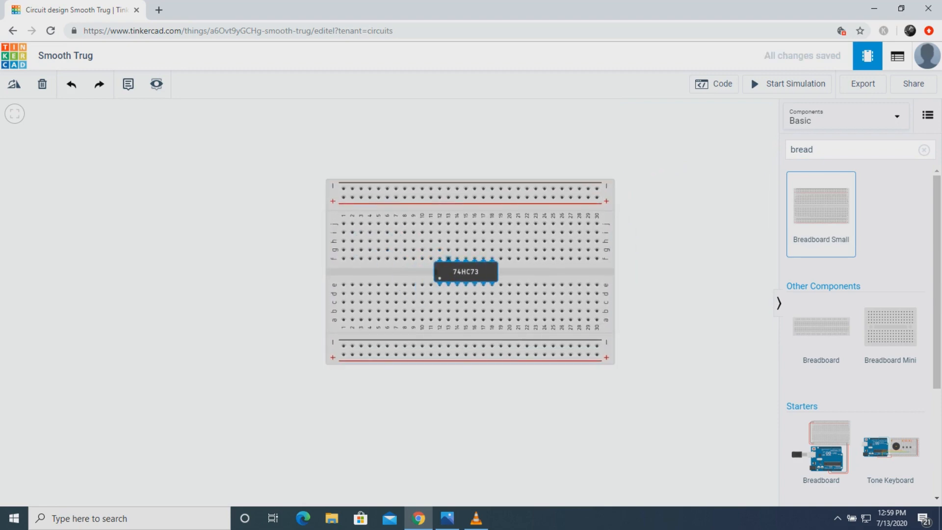
# Shift the small breadboard with its seated chip leftward on the canvas.
pyautogui.scroll(6, 466, 276)
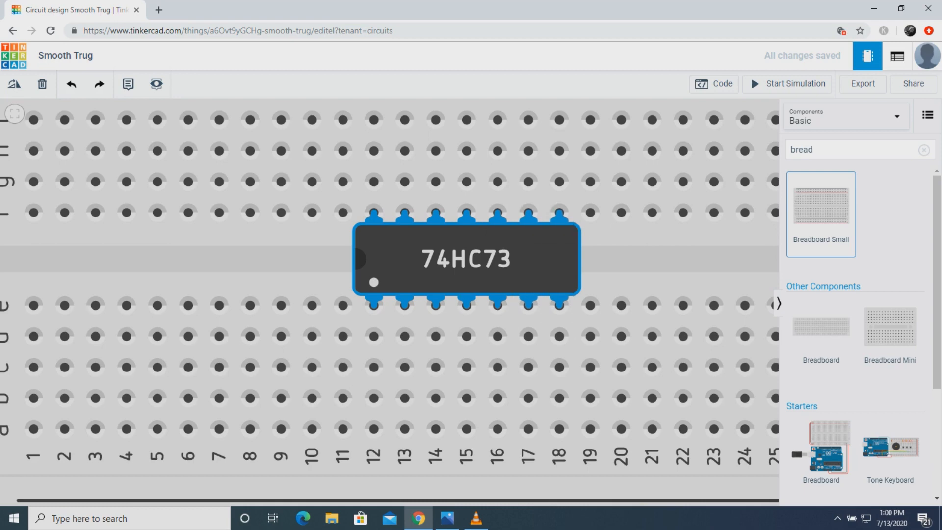
pyautogui.scroll(-3, 552, 285)
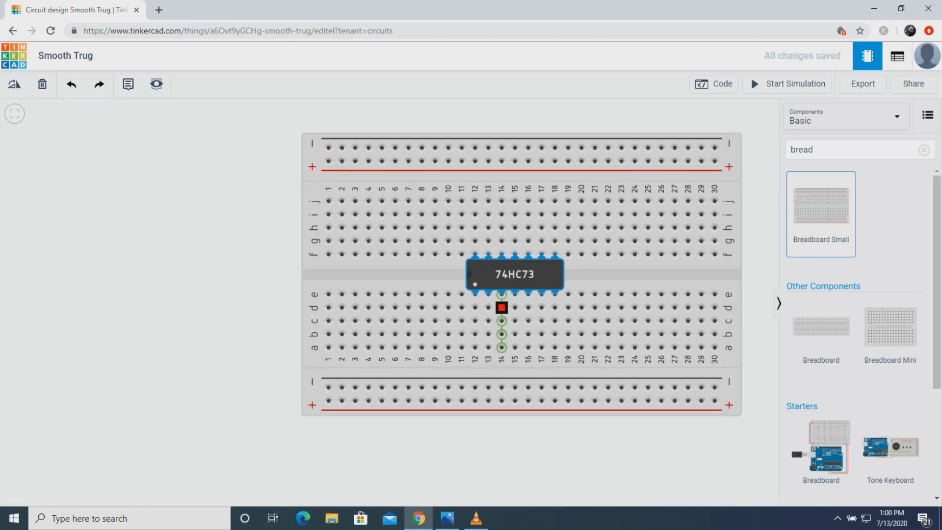
pyautogui.moveTo(568, 147); pyautogui.dragTo(476, 154)
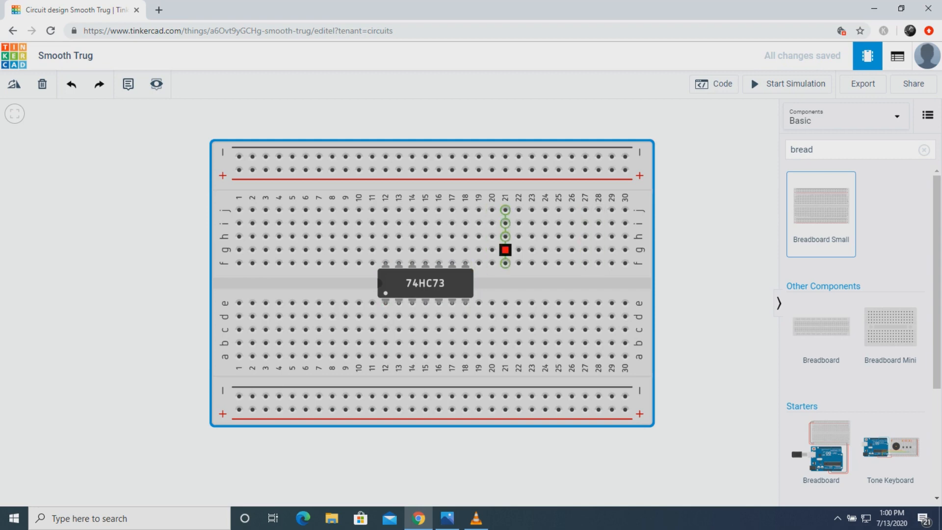
pyautogui.scroll(1, 492, 249)
pyautogui.scroll(-2, 492, 249)
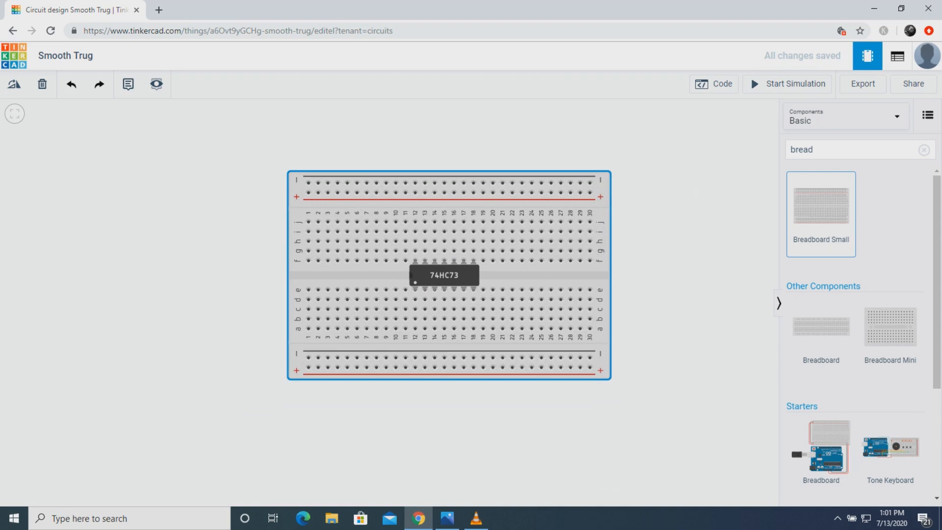
# Search the components for "func" and place a Function Generator to the left of the breadboard.
pyautogui.click(830, 150)
pyautogui.press('BackSpace')
pyautogui.press('BackSpace')
pyautogui.press('BackSpace')
pyautogui.press('BackSpace')
pyautogui.press('BackSpace')
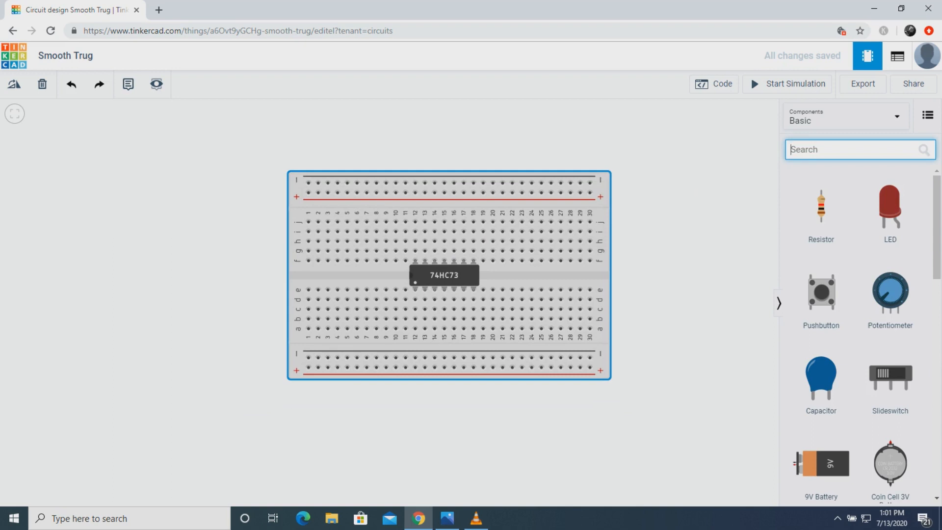
pyautogui.write('func')
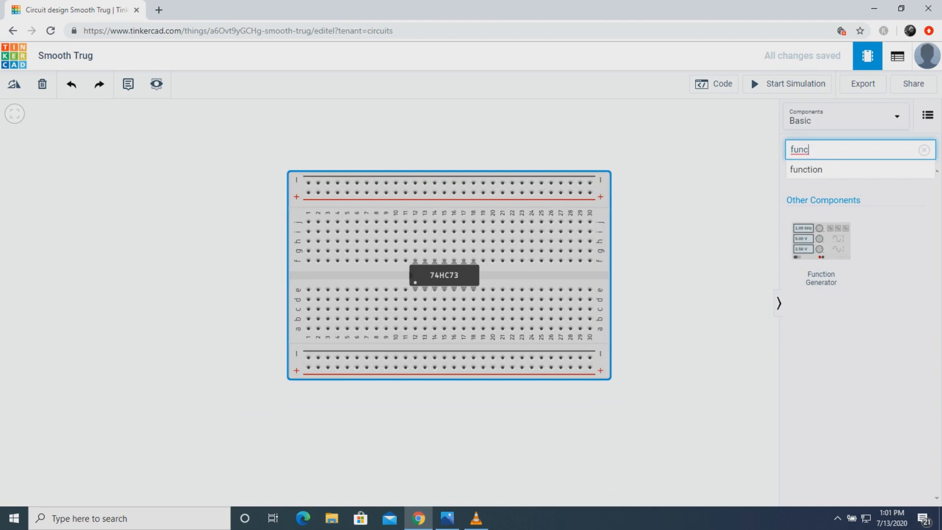
pyautogui.moveTo(821, 248); pyautogui.dragTo(177, 251)
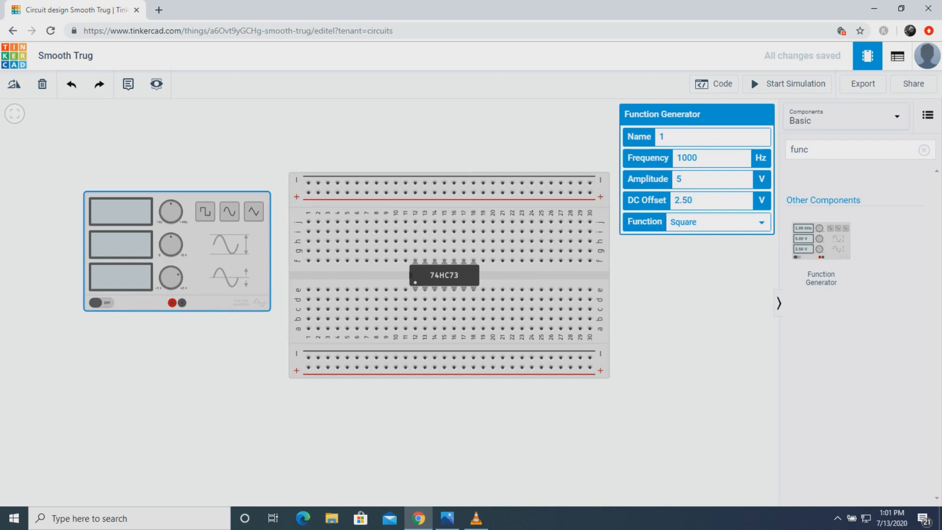
# Move the breadboard down and position the function generator above its left part, leaving a gap between them.
pyautogui.moveTo(194, 255); pyautogui.dragTo(184, 184)
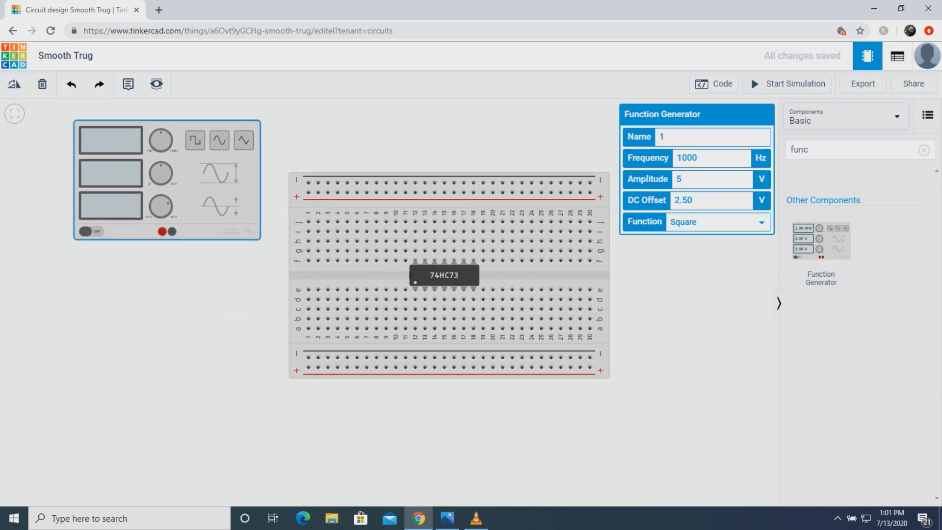
pyautogui.moveTo(363, 275); pyautogui.dragTo(389, 430)
pyautogui.moveTo(170, 182); pyautogui.dragTo(307, 198)
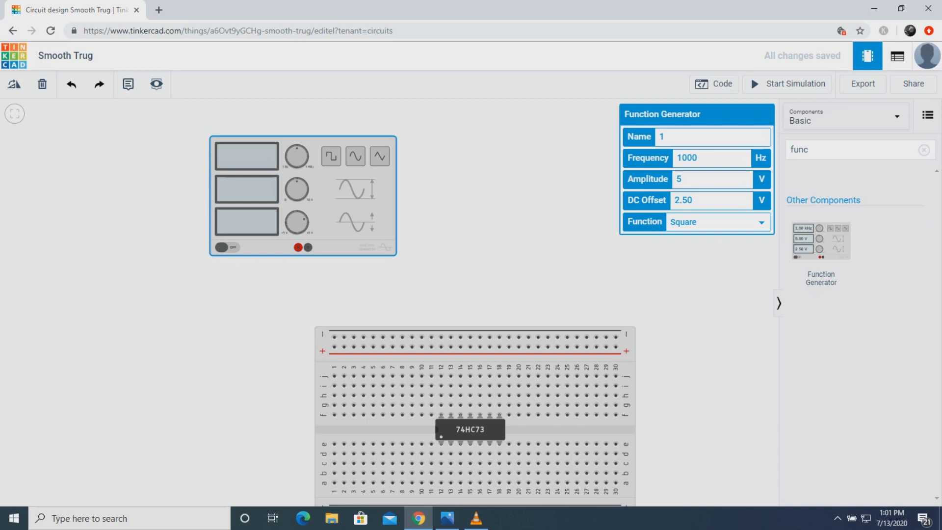
# Search the components for "osci" and place an Oscilloscope to the right of the function generator, above the breadboard.
pyautogui.click(824, 150)
pyautogui.press('BackSpace')
pyautogui.press('BackSpace')
pyautogui.press('BackSpace')
pyautogui.press('BackSpace')
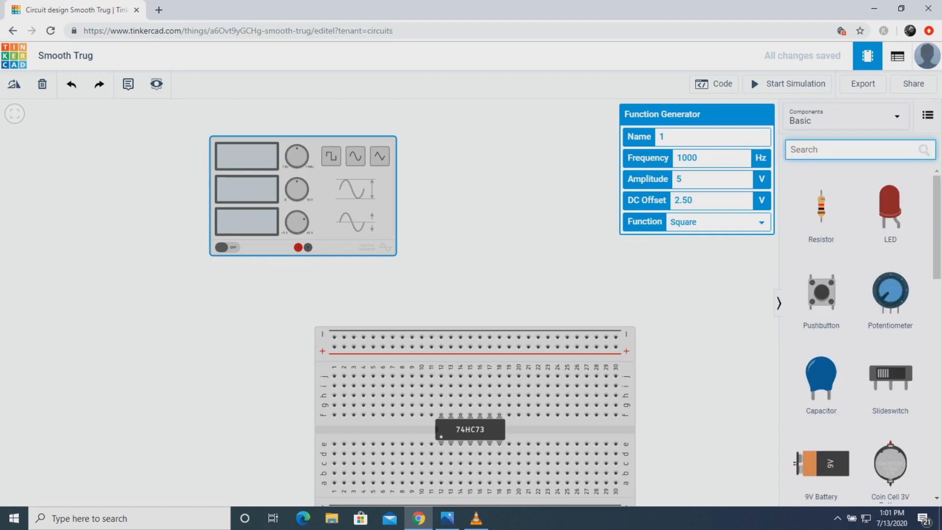
pyautogui.write('osci')
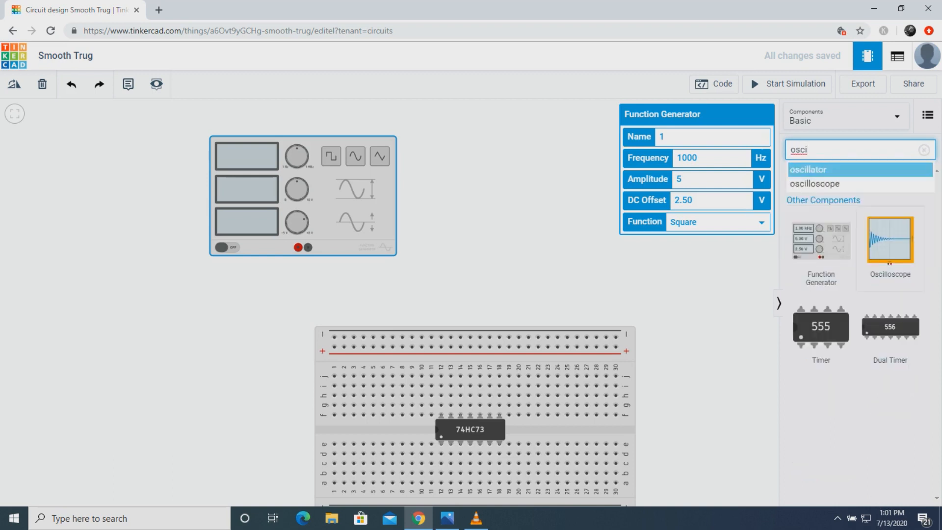
pyautogui.click(891, 240)
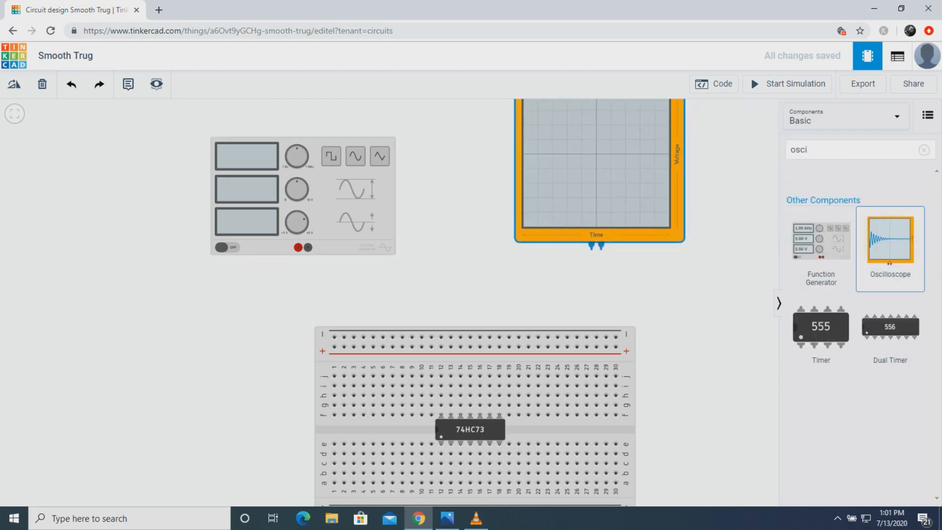
pyautogui.click(588, 187)
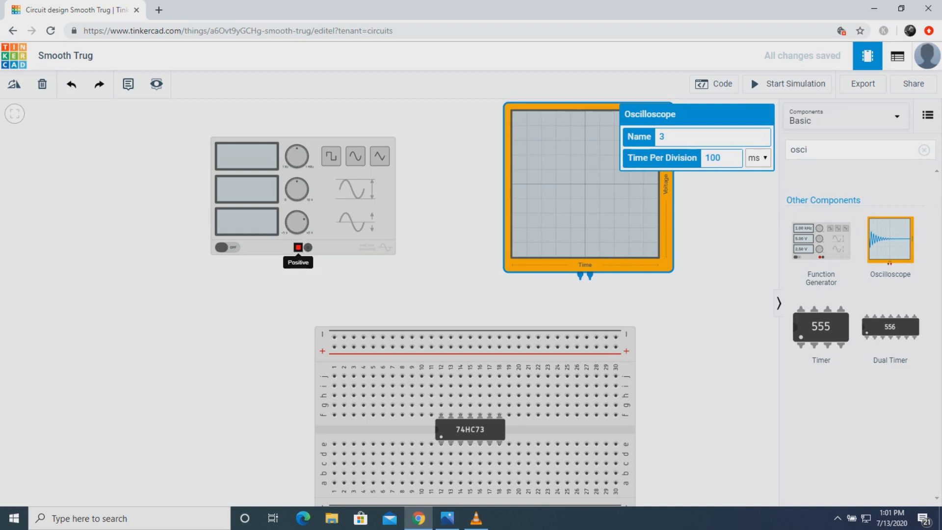
# Wire the function generator's positive terminal to the oscilloscope's red terminal, routing the wire below both instruments.
pyautogui.click(298, 248)
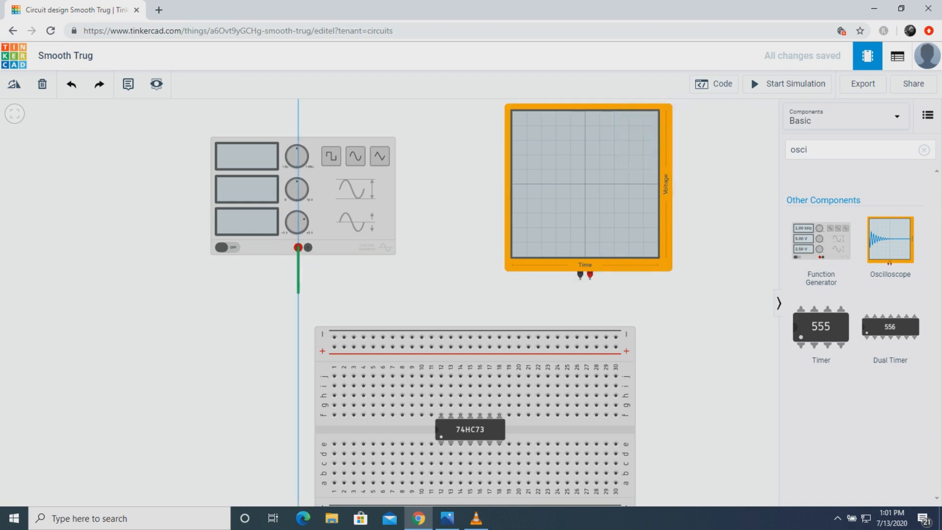
pyautogui.click(298, 299)
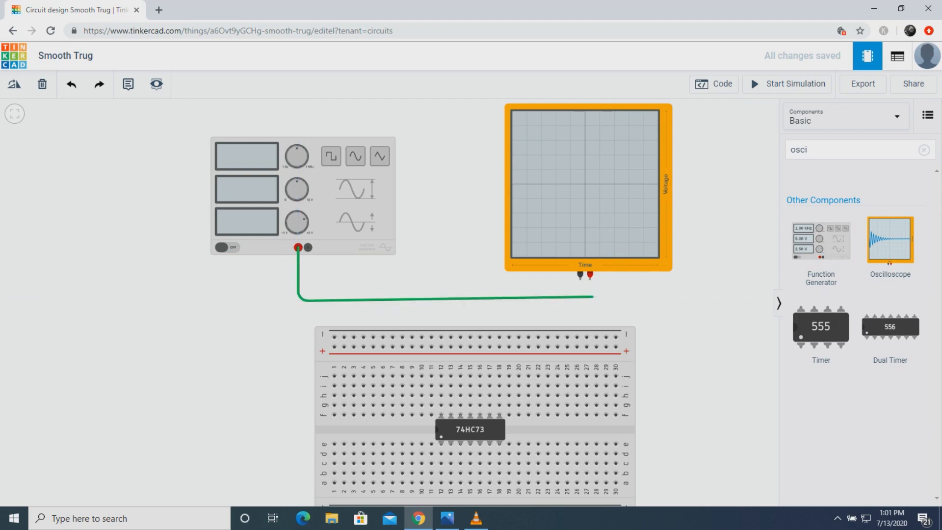
pyautogui.click(593, 296)
pyautogui.click(589, 275)
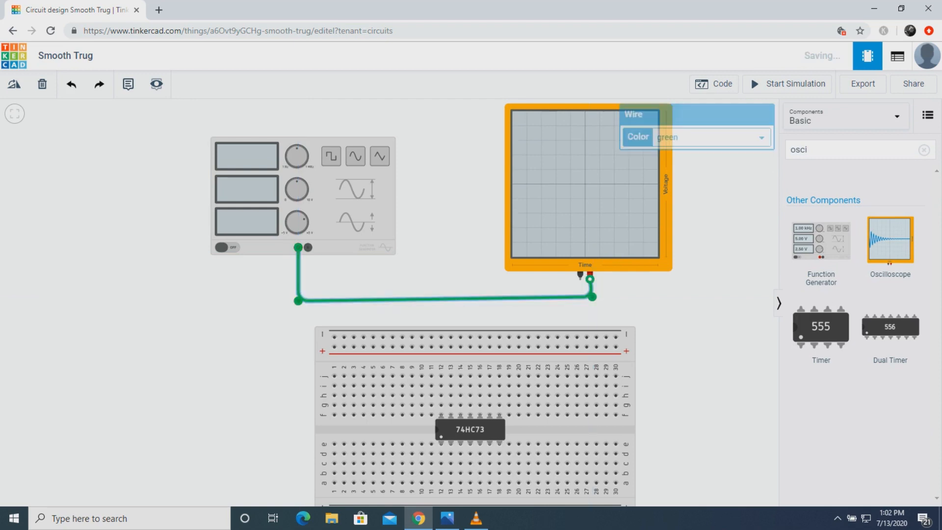
# Wire the oscilloscope's black terminal to the function generator's black terminal, routing the wire just above the first one.
pyautogui.click(580, 275)
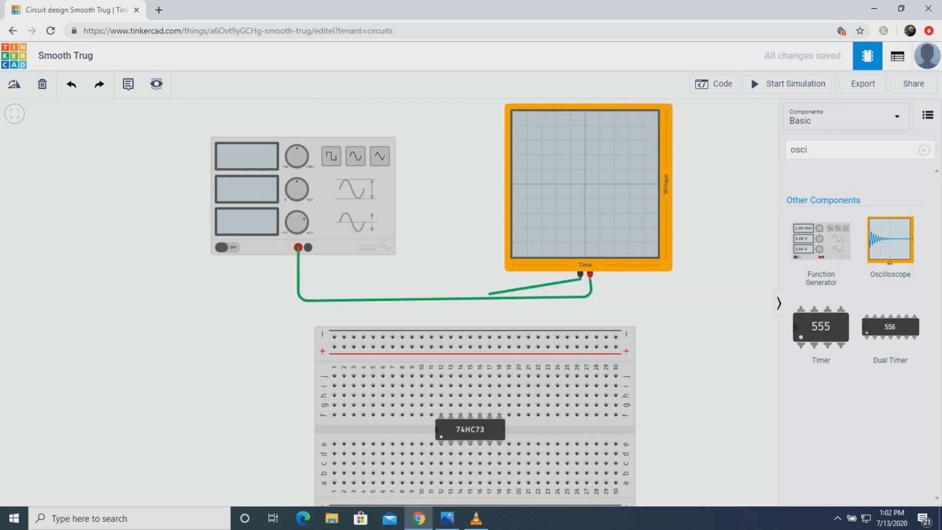
pyautogui.click(580, 287)
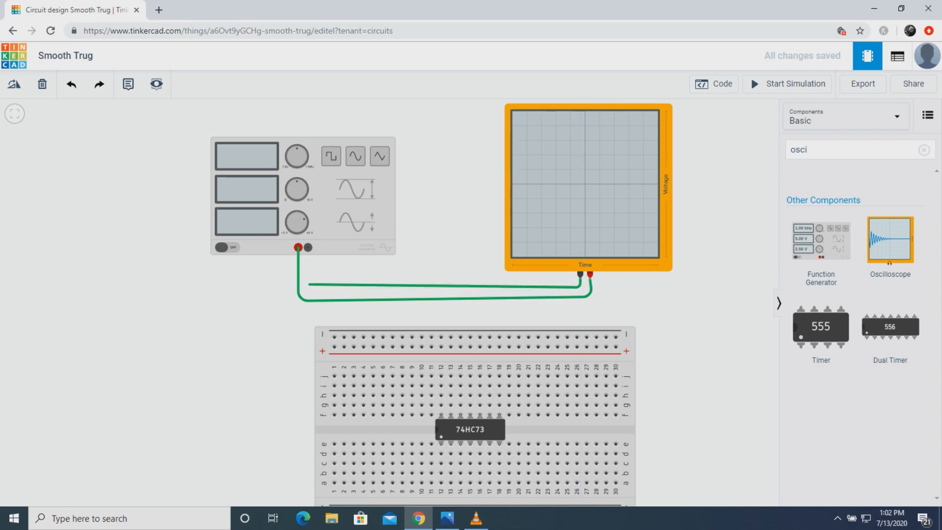
pyautogui.click(310, 284)
pyautogui.click(309, 248)
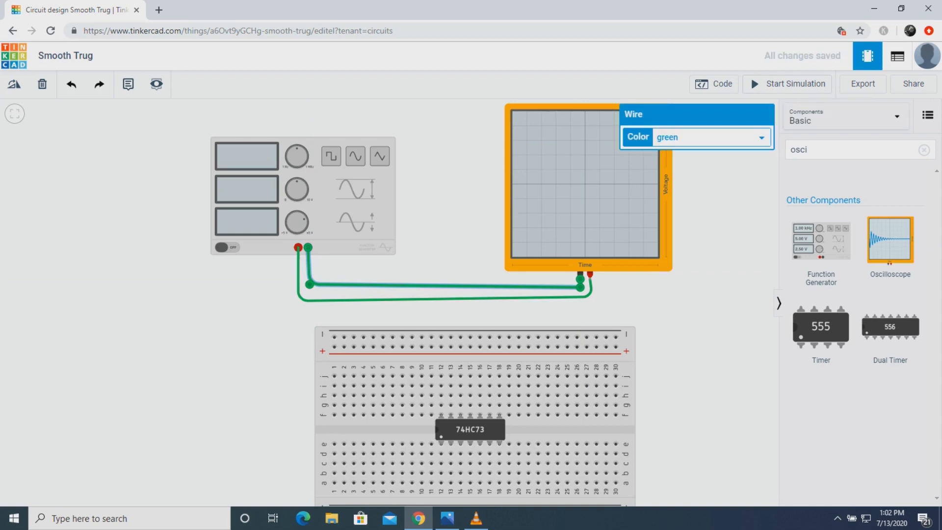
# Start the simulation and set the function generator's frequency to 1.00 Hz.
pyautogui.click(788, 84)
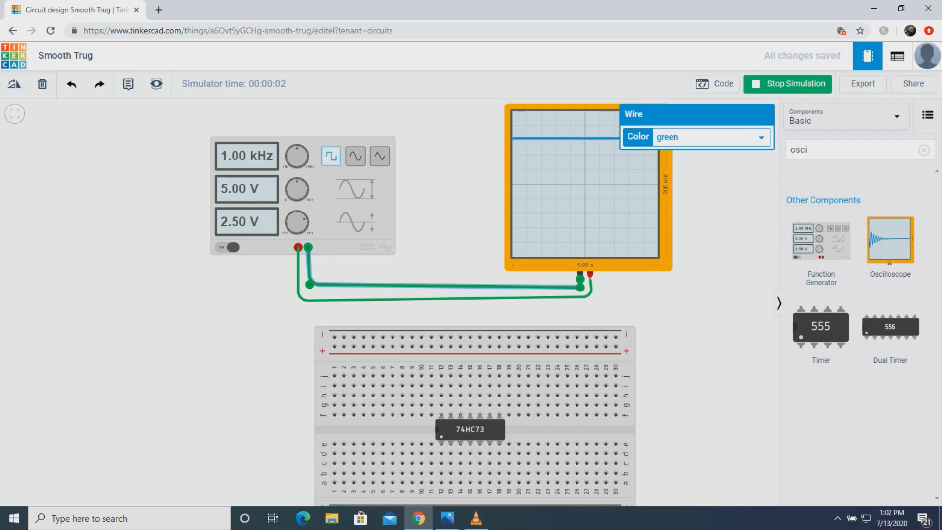
pyautogui.press('Escape')
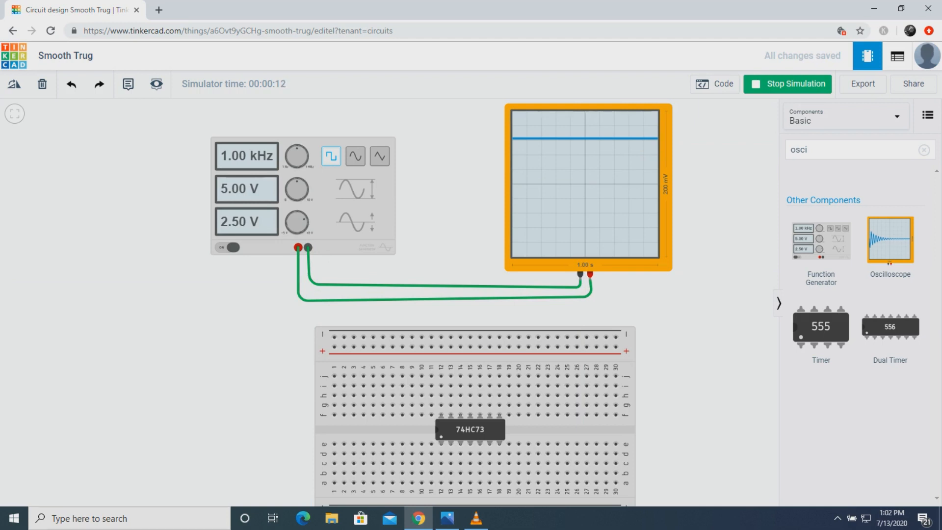
pyautogui.moveTo(297, 149); pyautogui.dragTo(291, 162)
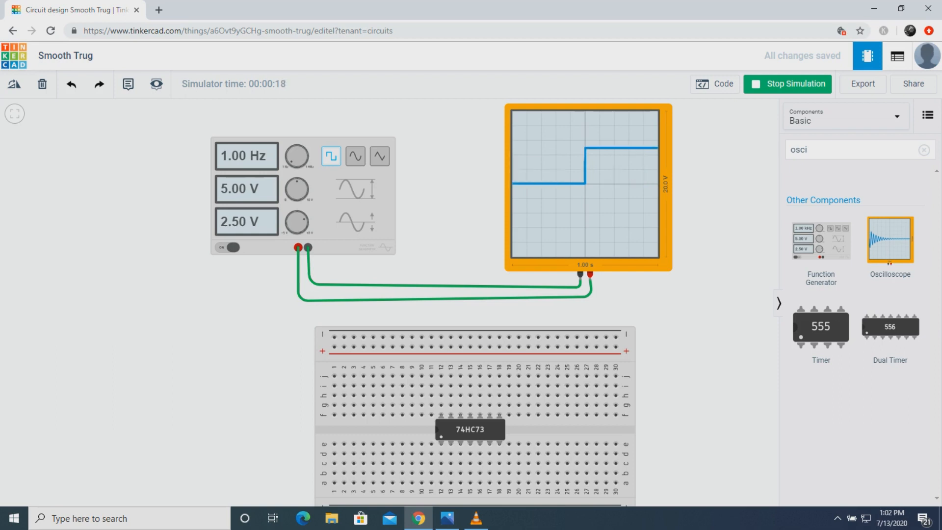
# Set the oscilloscope's time per division to 500 ms.
pyautogui.click(598, 196)
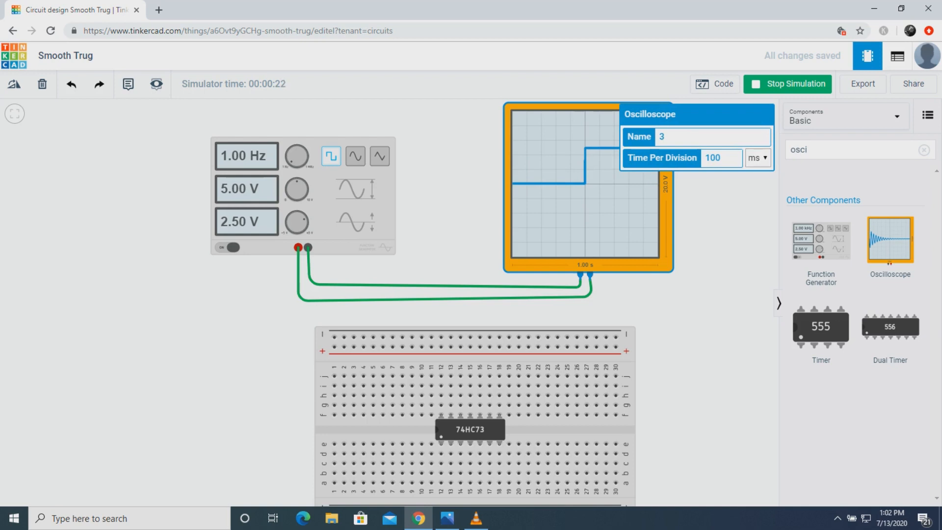
pyautogui.press('BackSpace')
pyautogui.write('5')
pyautogui.press('Return')
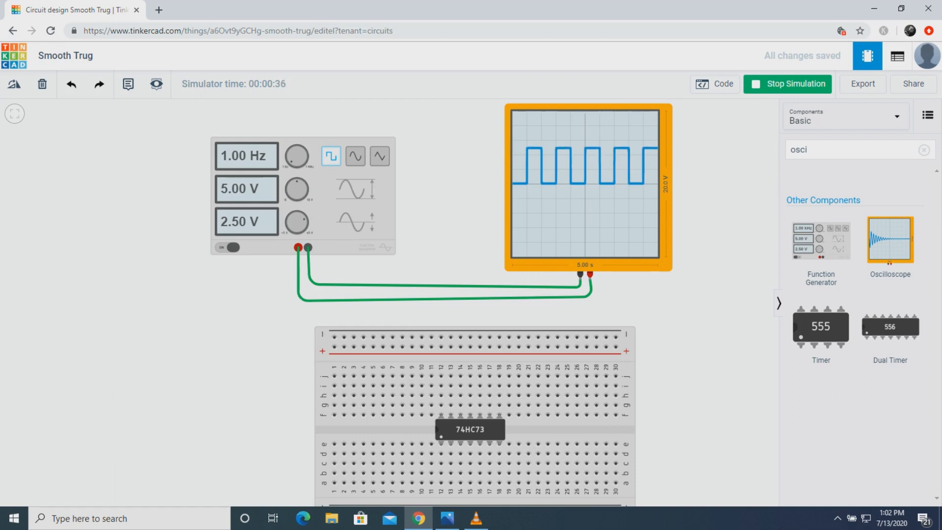
# Set the function generator's DC offset to 0 V.
pyautogui.moveTo(305, 219)
pyautogui.mouseDown()
pyautogui.moveTo(294, 215)
pyautogui.moveTo(303, 214)
pyautogui.mouseUp()
pyautogui.doubleClick(684, 200)
pyautogui.write('0')
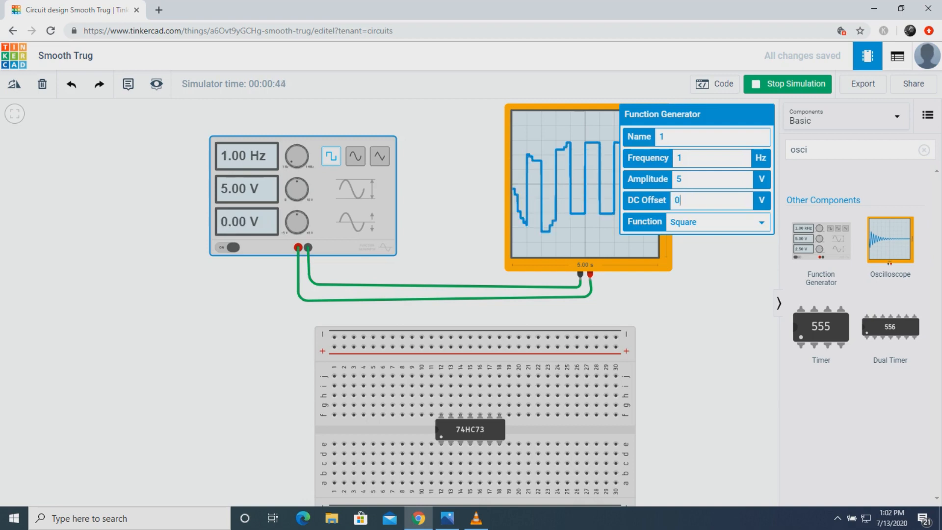
pyautogui.press('Escape')
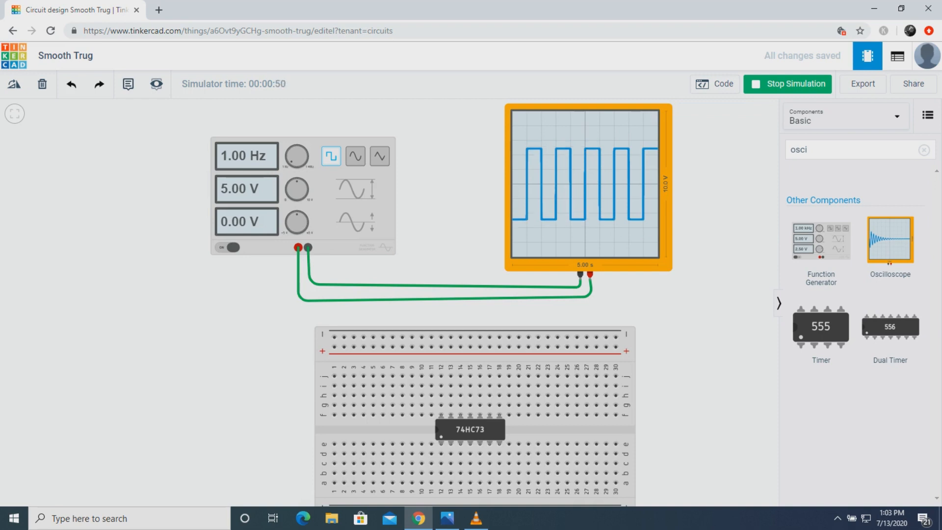
# Switch the function generator to the sine and then the triangle waveform, and examine the trace on the oscilloscope.
pyautogui.click(356, 156)
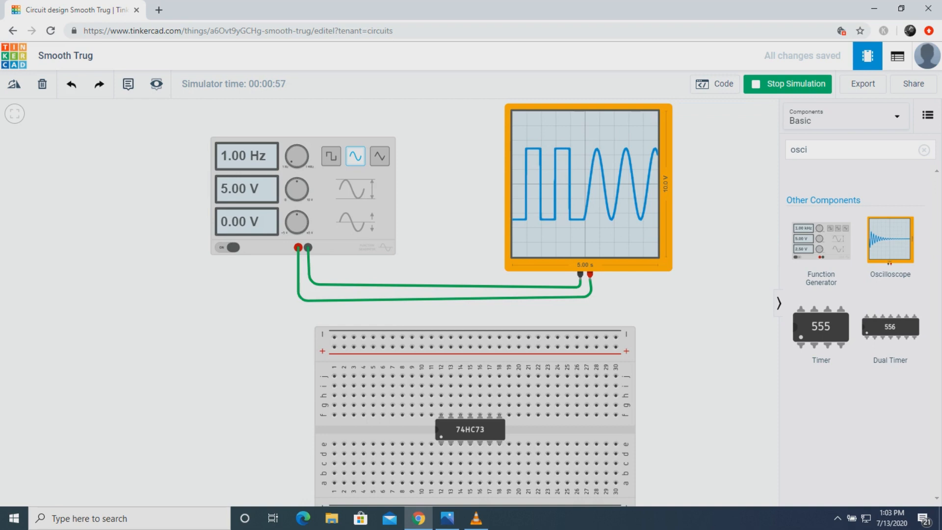
pyautogui.click(380, 156)
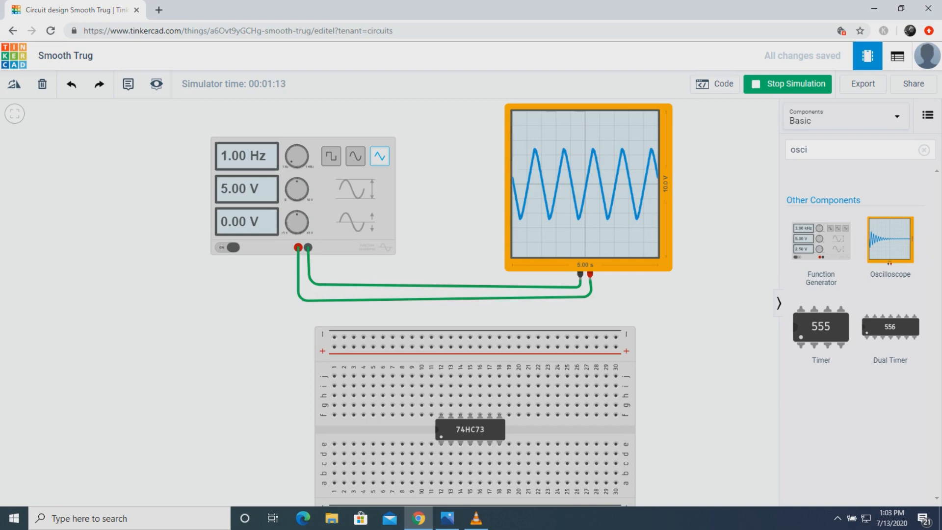
pyautogui.scroll(5, 652, 199)
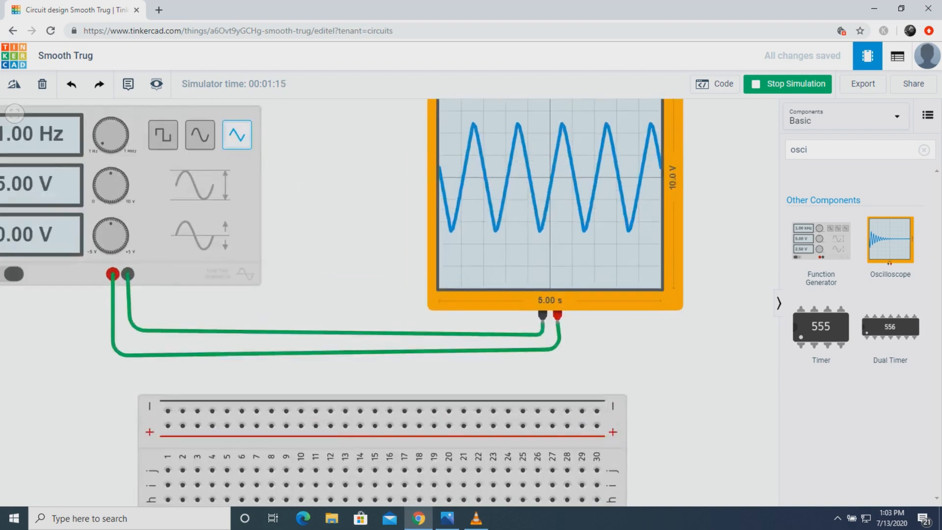
pyautogui.scroll(-3, 664, 162)
pyautogui.scroll(-3, 665, 134)
pyautogui.click(664, 134)
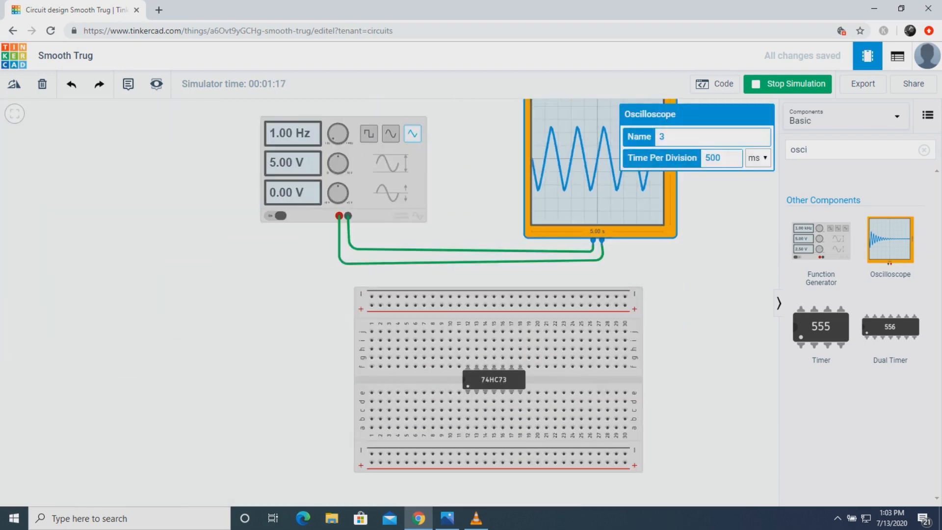
pyautogui.click(711, 211)
pyautogui.scroll(-4, 658, 212)
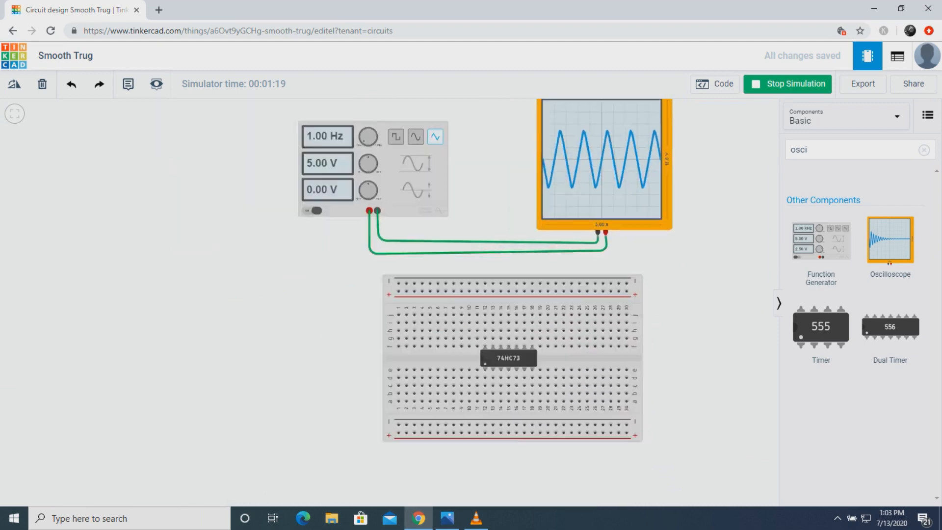
pyautogui.scroll(2, 658, 212)
pyautogui.scroll(4, 623, 118)
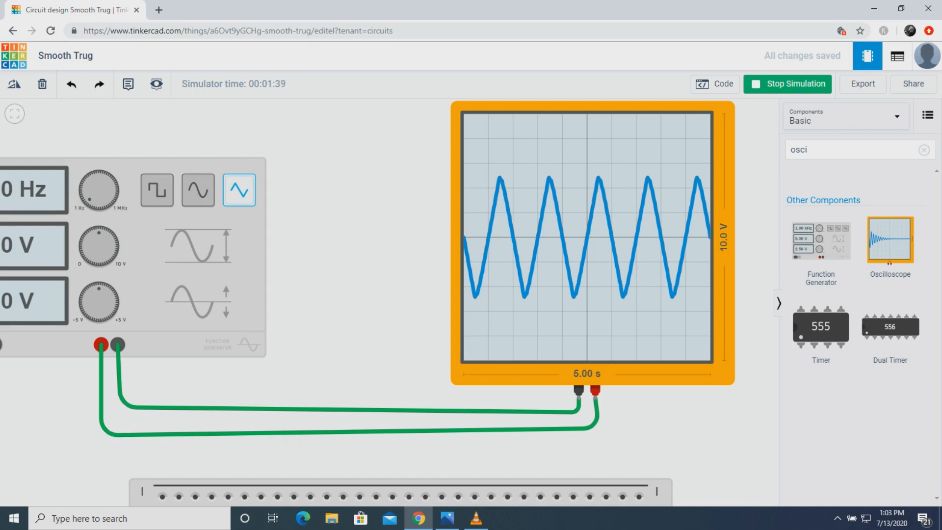
# Set the function generator's waveform to square and its DC offset to 2.5 V.
pyautogui.click(157, 190)
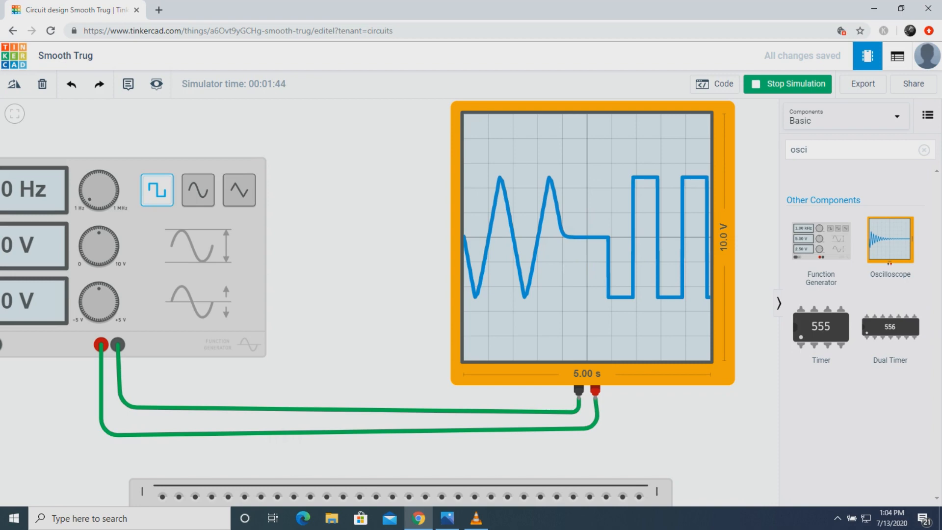
pyautogui.scroll(-3, 567, 224)
pyautogui.scroll(-3, 412, 268)
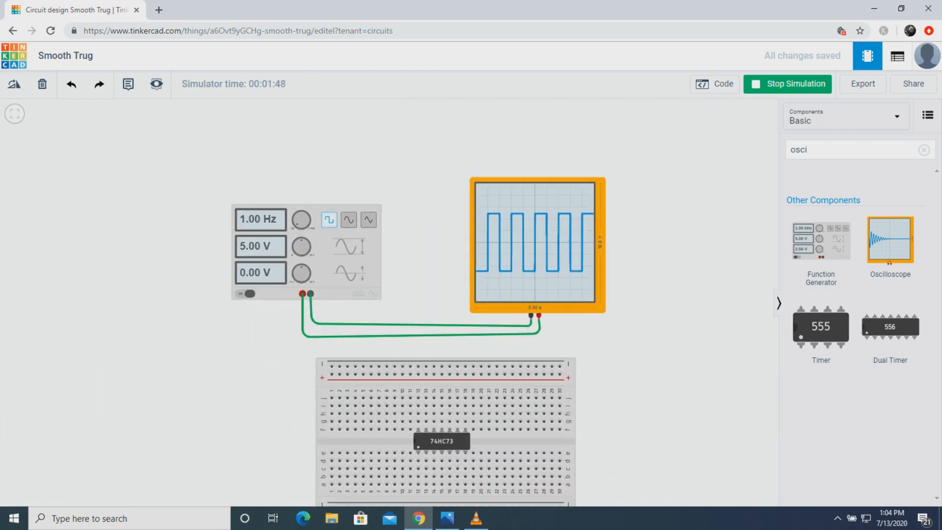
pyautogui.click(322, 255)
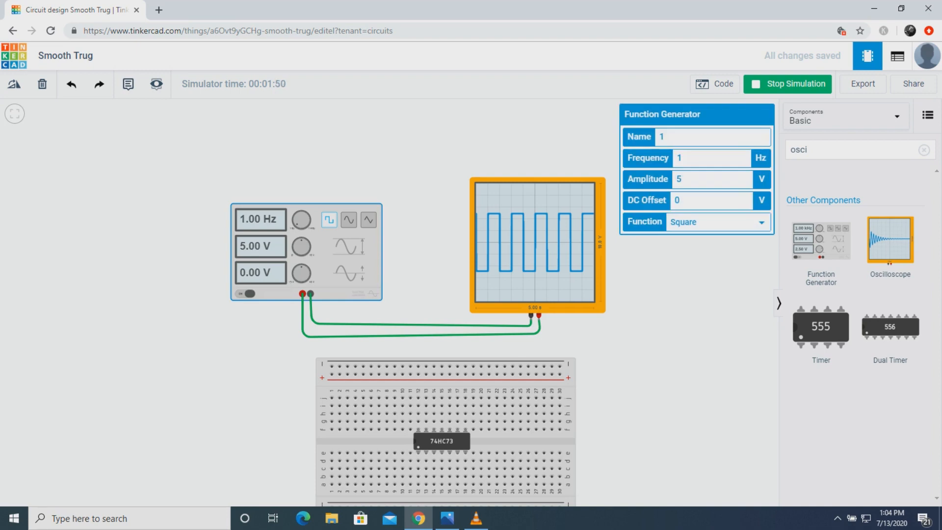
pyautogui.moveTo(688, 201); pyautogui.dragTo(673, 201)
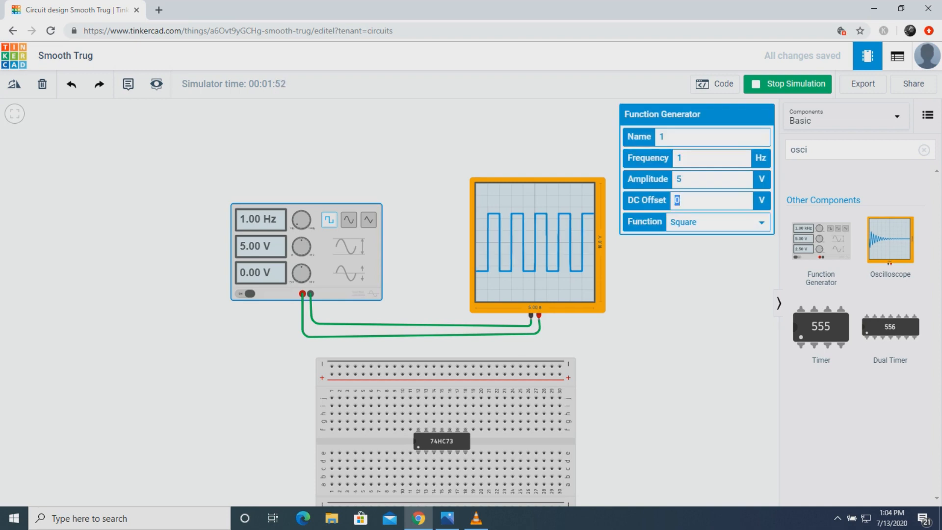
pyautogui.write('2.5')
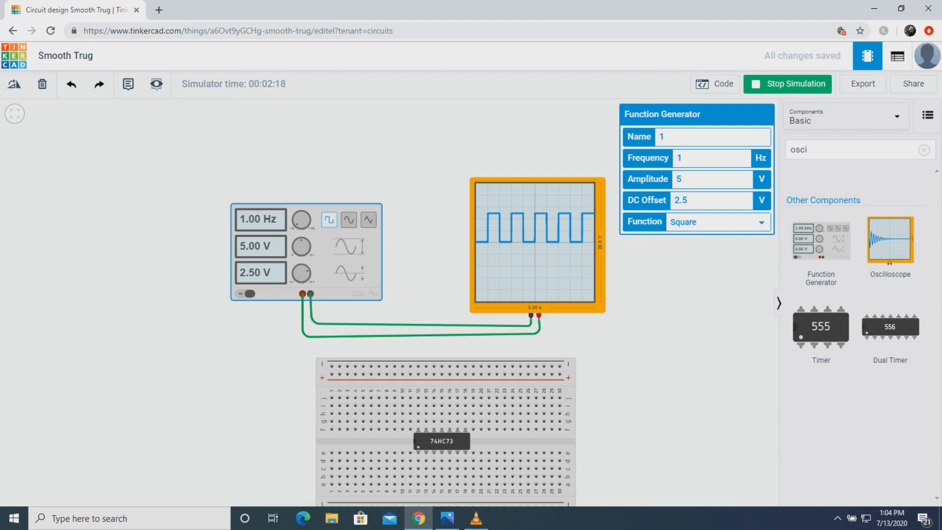
pyautogui.press('Escape')
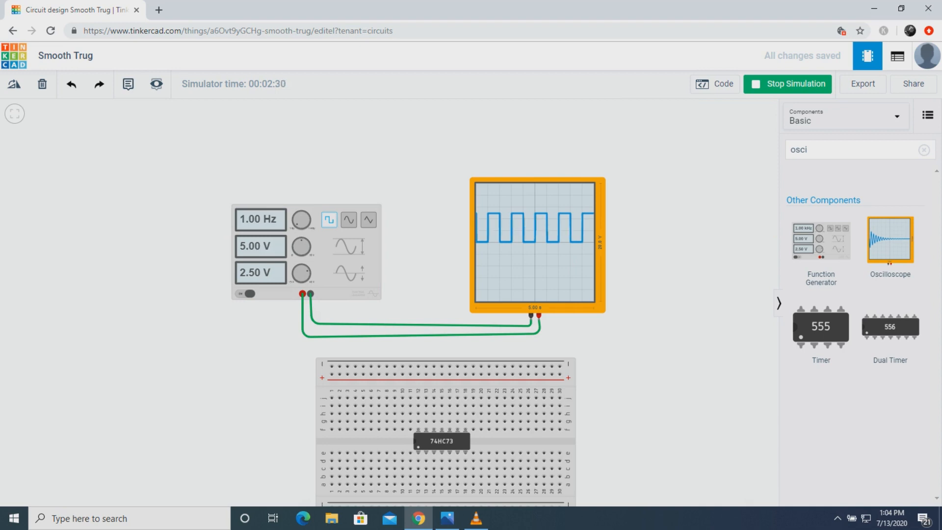
# Stop the simulation and delete both wires between the function generator and the oscilloscope.
pyautogui.click(751, 76)
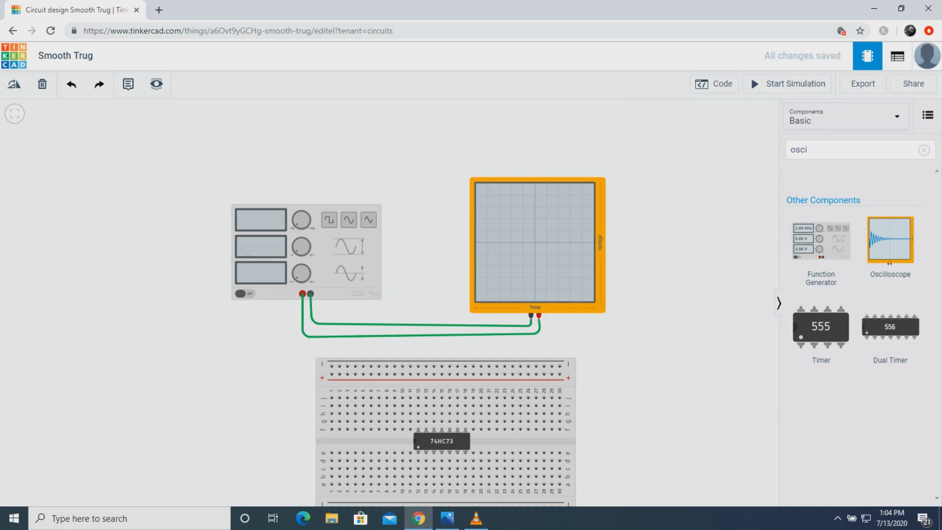
pyautogui.click(423, 325)
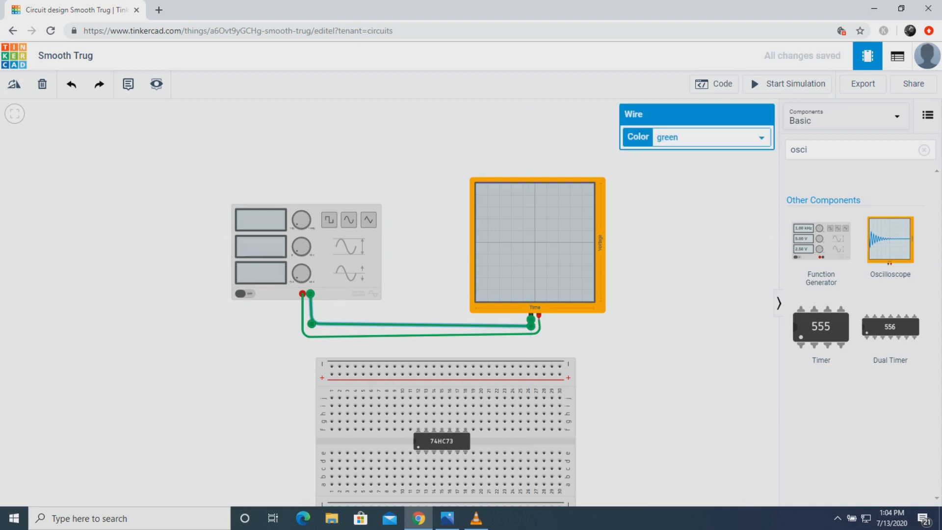
pyautogui.press('Delete')
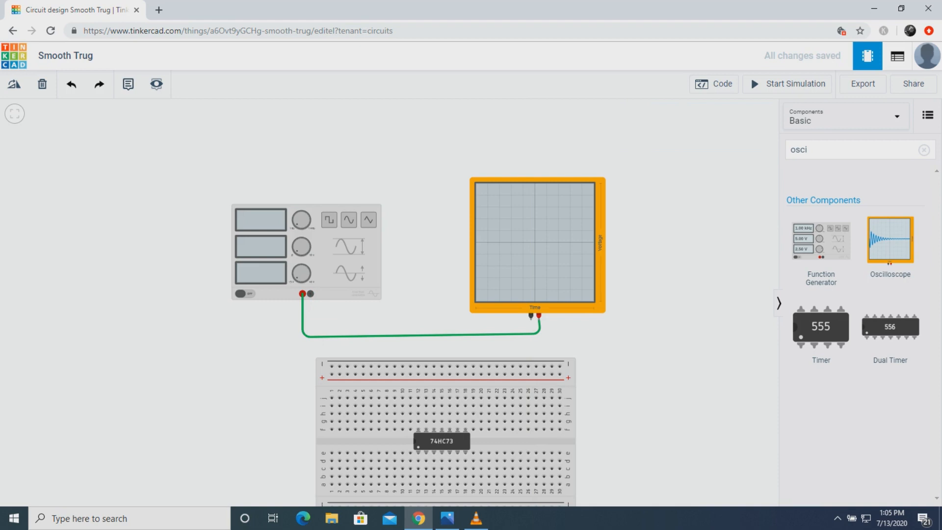
pyautogui.click(424, 336)
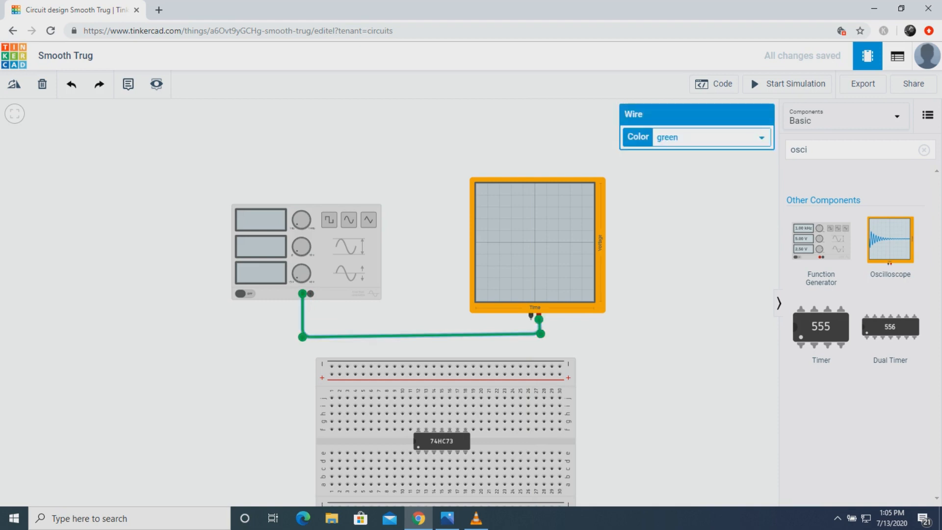
pyautogui.press('Delete')
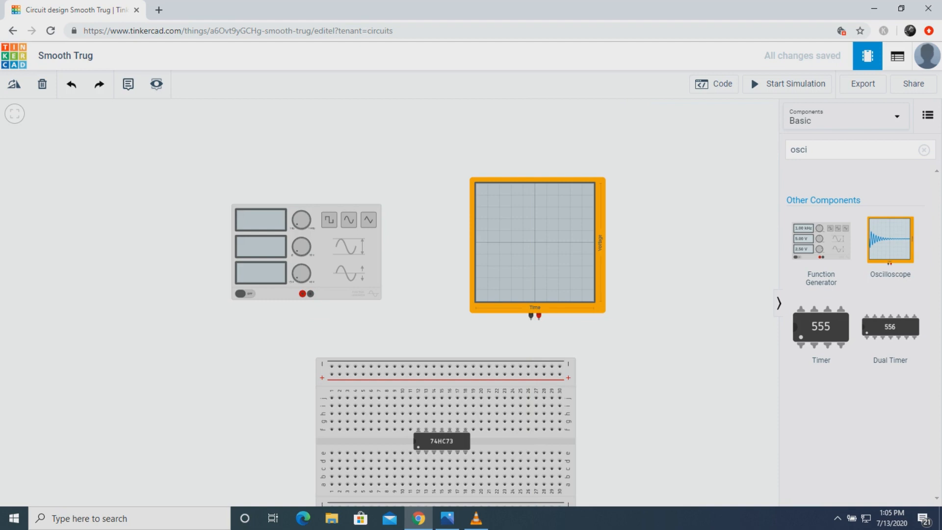
# Move the oscilloscope and function generator up and to the right, and the breadboard with its chip up and to the left.
pyautogui.moveTo(534, 250); pyautogui.dragTo(661, 208)
pyautogui.moveTo(306, 252); pyautogui.dragTo(486, 177)
pyautogui.click(511, 441)
pyautogui.moveTo(510, 442); pyautogui.dragTo(439, 330)
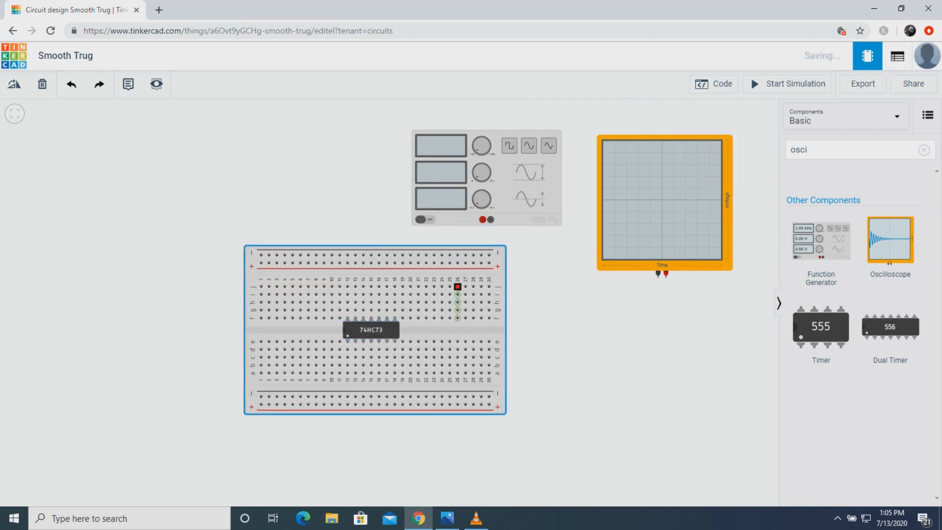
# Search the components for "powe", place a Power Supply to the left of the function generator, and delete it again.
pyautogui.click(834, 149)
pyautogui.press('BackSpace')
pyautogui.press('BackSpace')
pyautogui.press('BackSpace')
pyautogui.press('BackSpace')
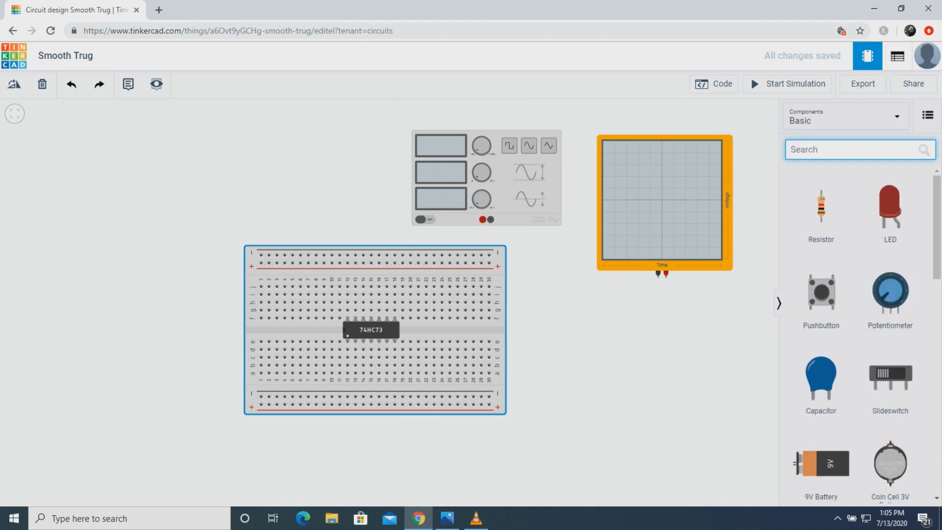
pyautogui.write('powe')
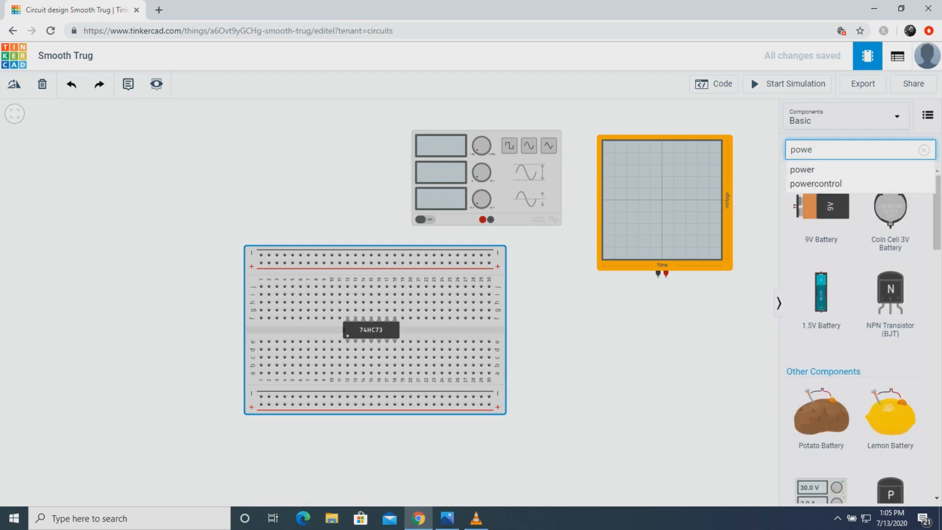
pyautogui.scroll(-4, 821, 275)
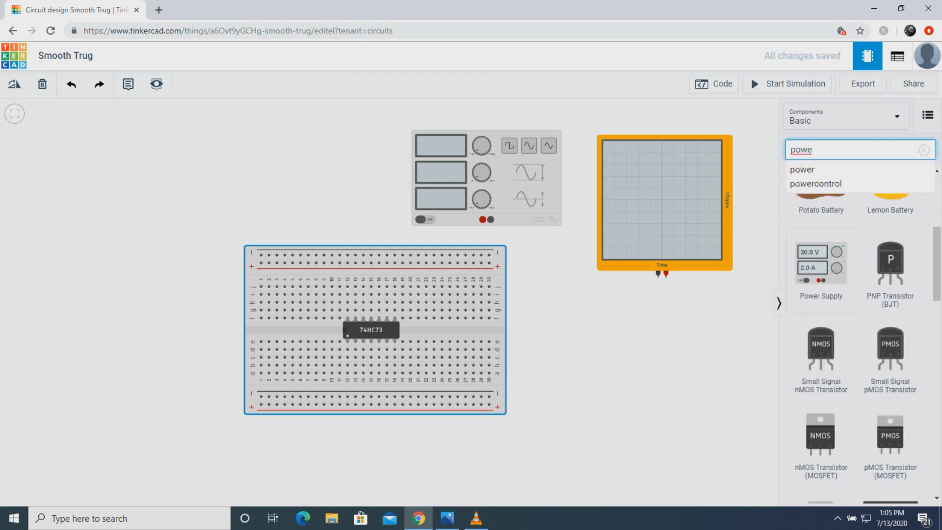
pyautogui.moveTo(822, 265); pyautogui.dragTo(156, 211)
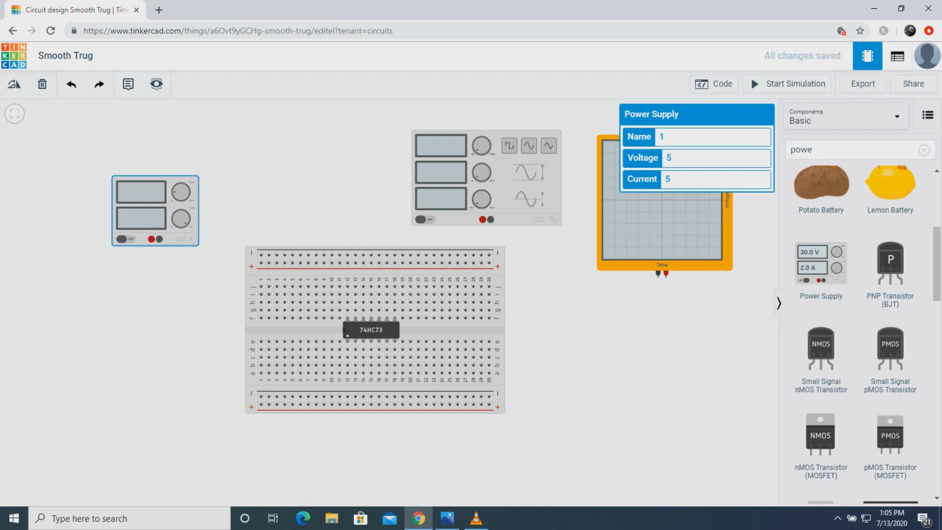
pyautogui.press('Left')
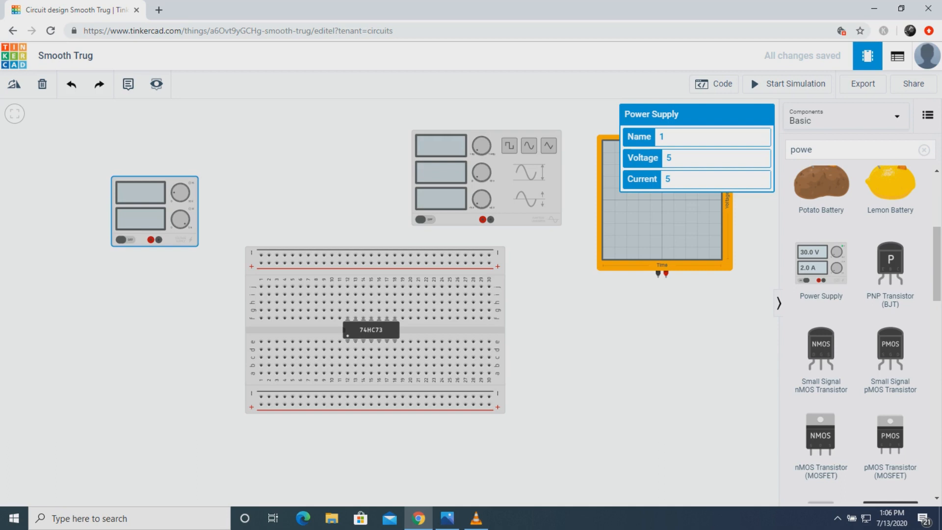
pyautogui.press('Delete')
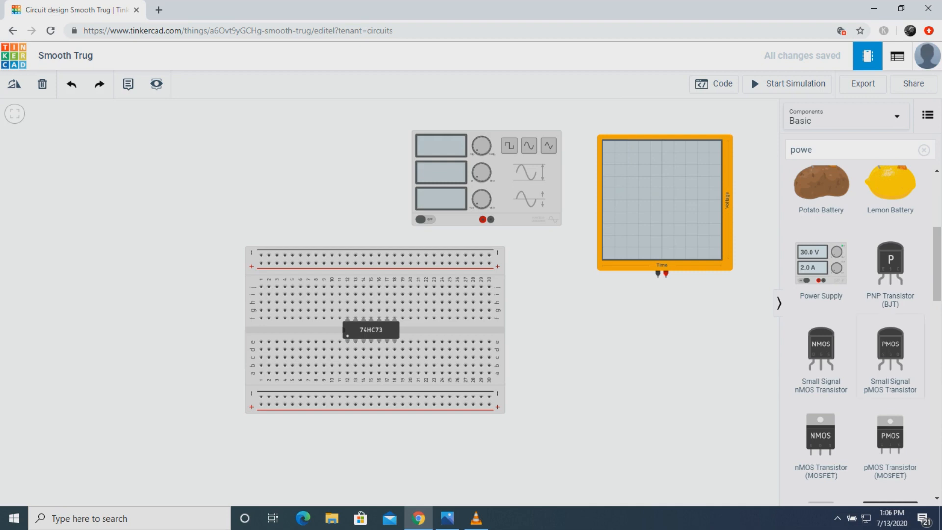
# Search the components for "ardu" and place an Arduino Uno R3 to the left of the function generator.
pyautogui.click(826, 149)
pyautogui.press('BackSpace')
pyautogui.press('BackSpace')
pyautogui.press('BackSpace')
pyautogui.press('BackSpace')
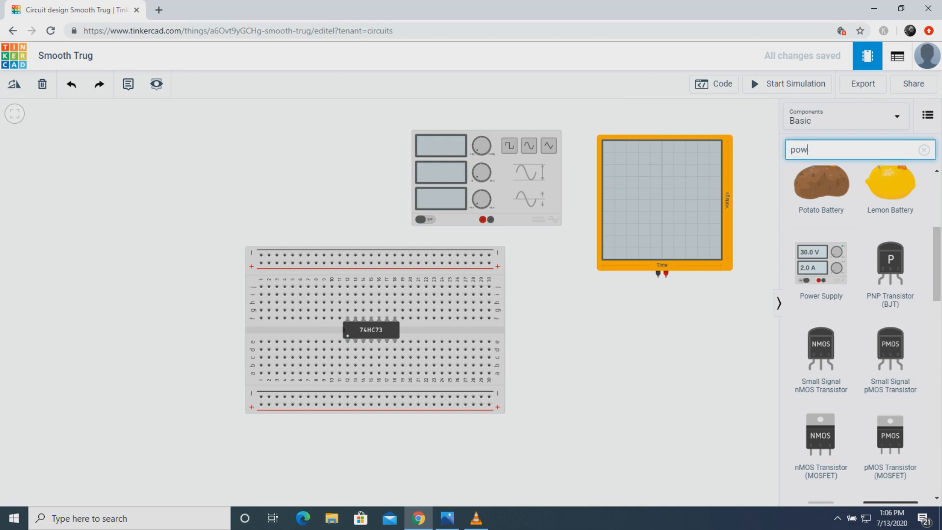
pyautogui.write('ardu')
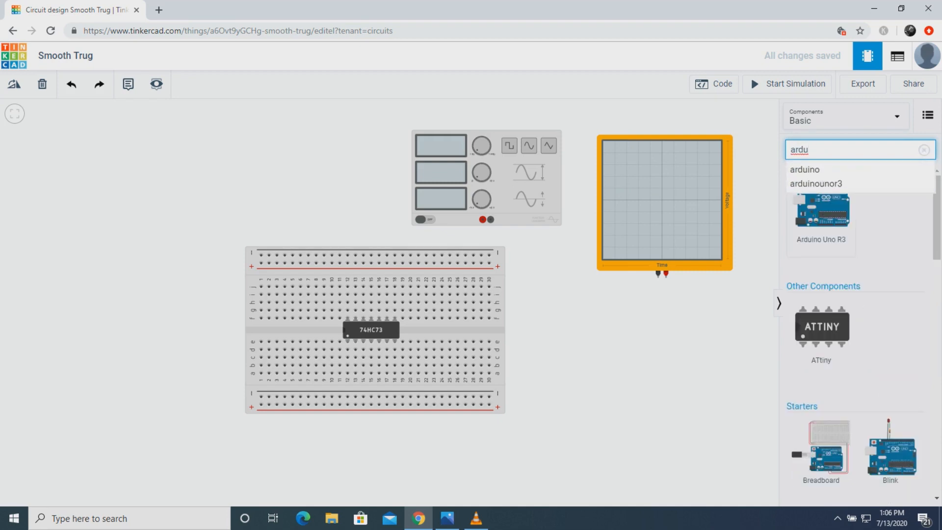
pyautogui.click(821, 216)
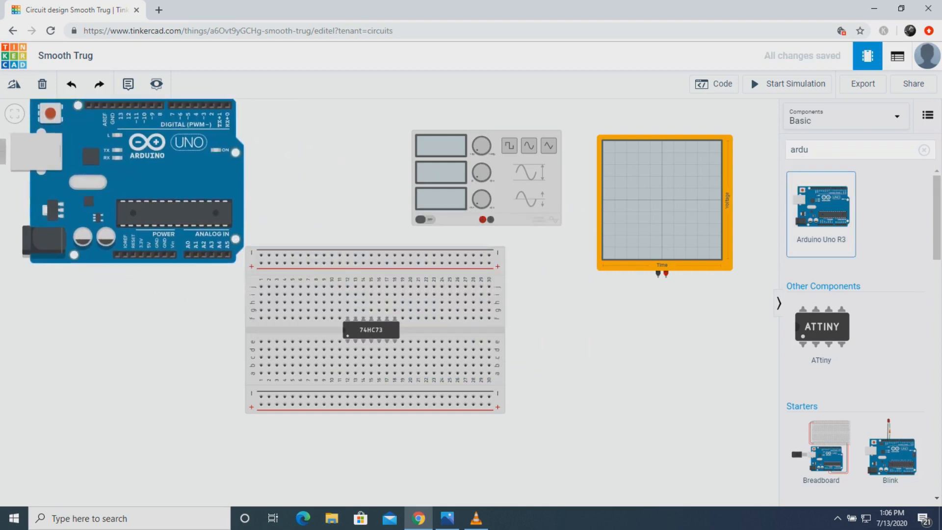
pyautogui.click(127, 208)
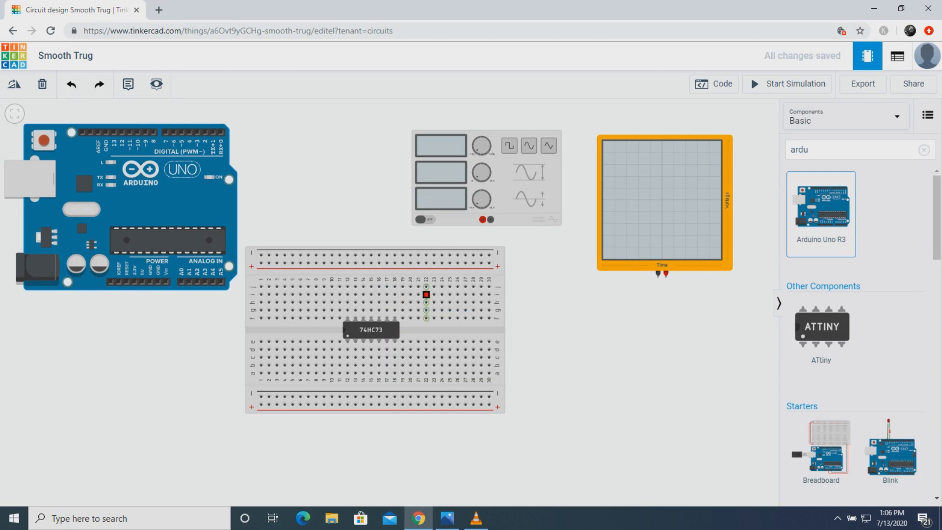
# Move the breadboard with its chip down and to the right, clear of the Arduino and below the function generator.
pyautogui.moveTo(458, 302); pyautogui.dragTo(522, 340)
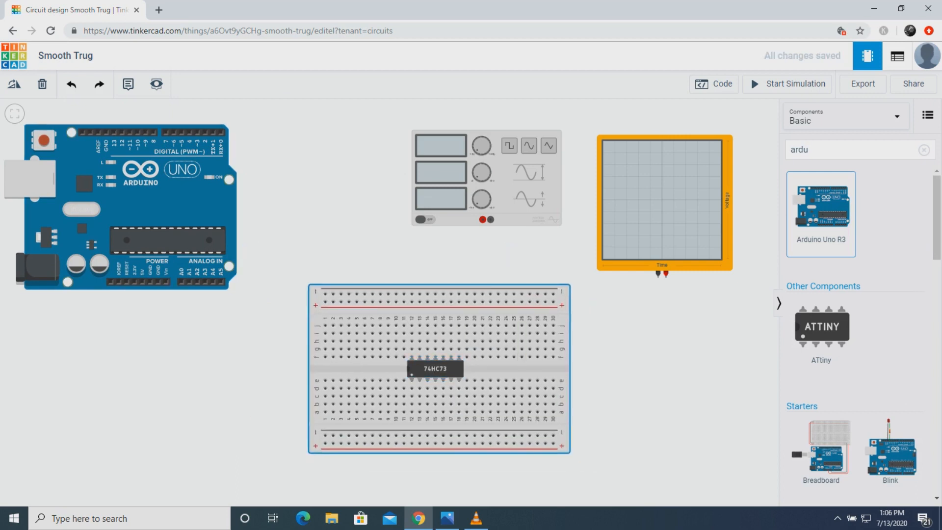
pyautogui.scroll(5, 147, 282)
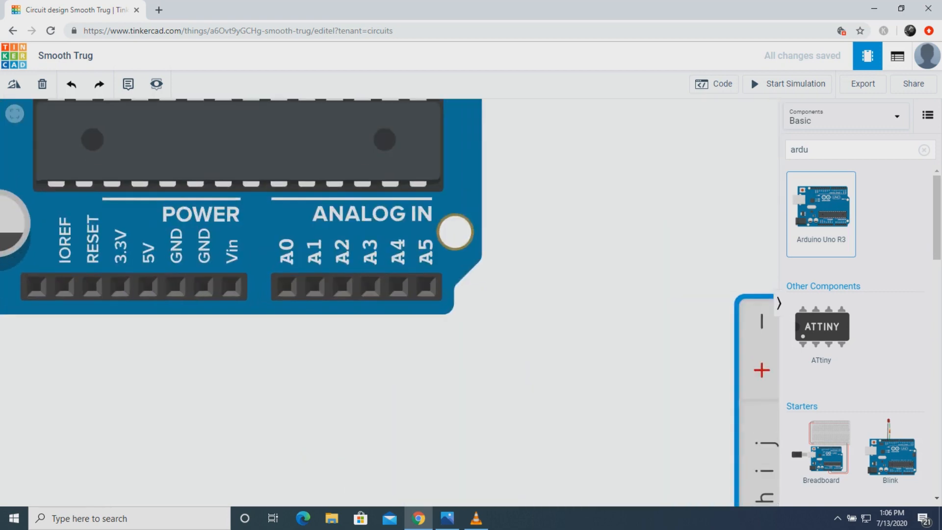
pyautogui.scroll(-5, 175, 287)
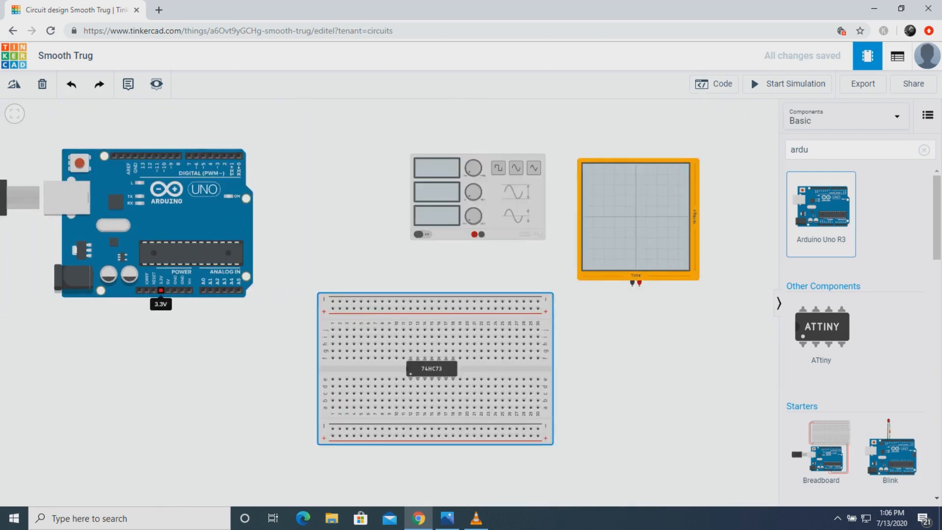
# Wire the Arduino's 5V pin to breadboard hole i1 with one bend, keeping both segments straight.
pyautogui.scroll(3, 168, 290)
pyautogui.click(169, 291)
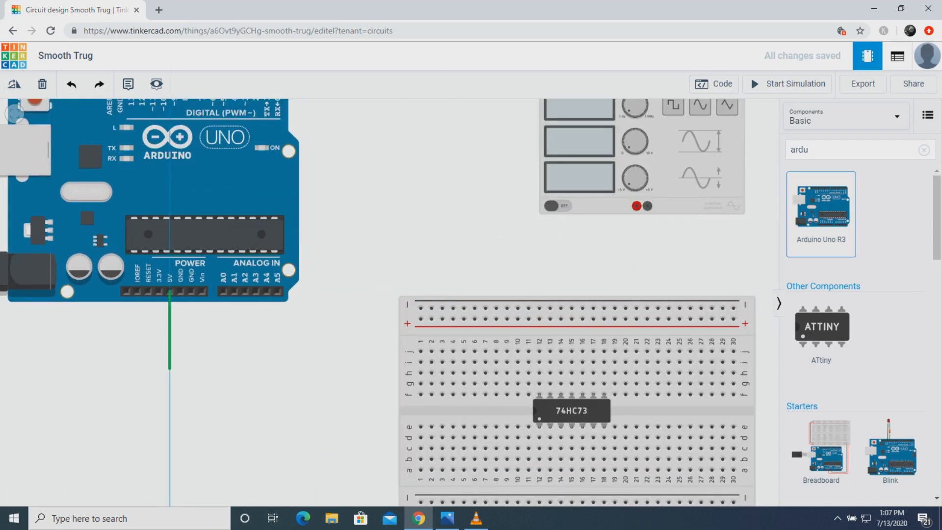
pyautogui.click(169, 369)
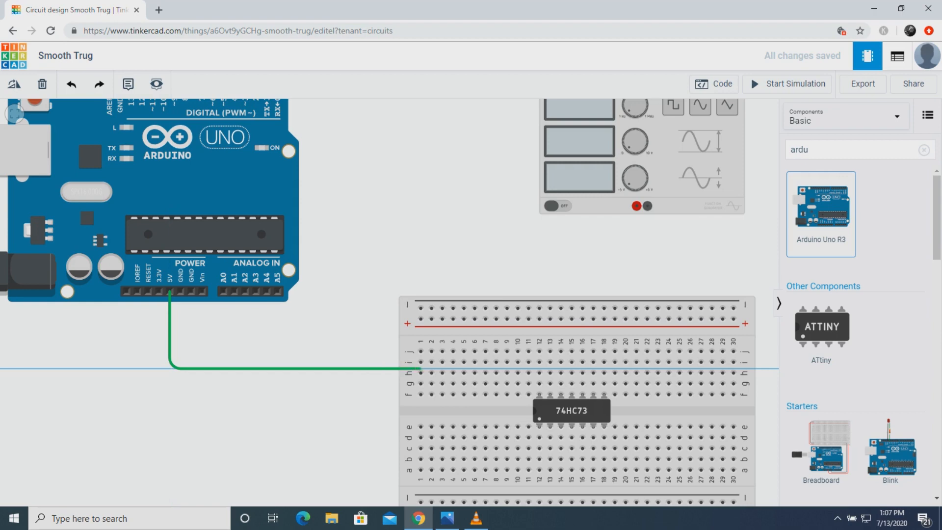
pyautogui.click(421, 362)
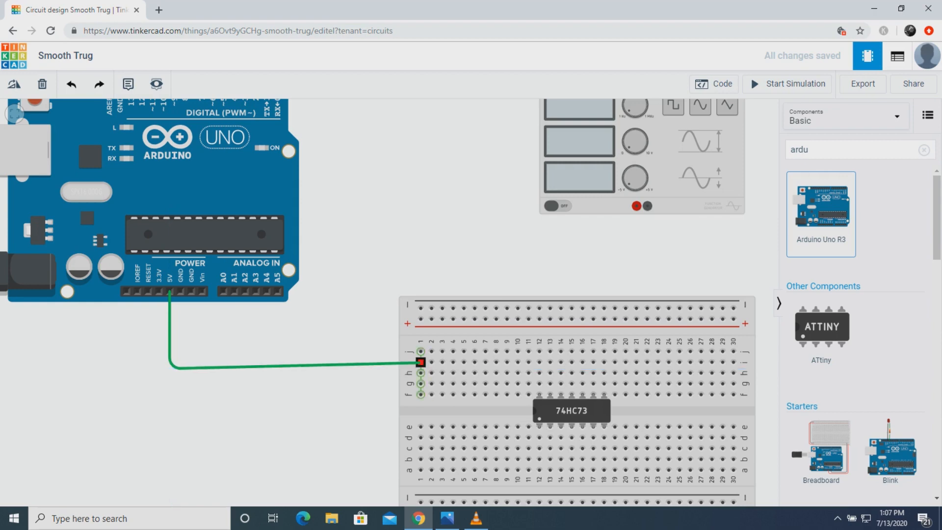
pyautogui.click(421, 362)
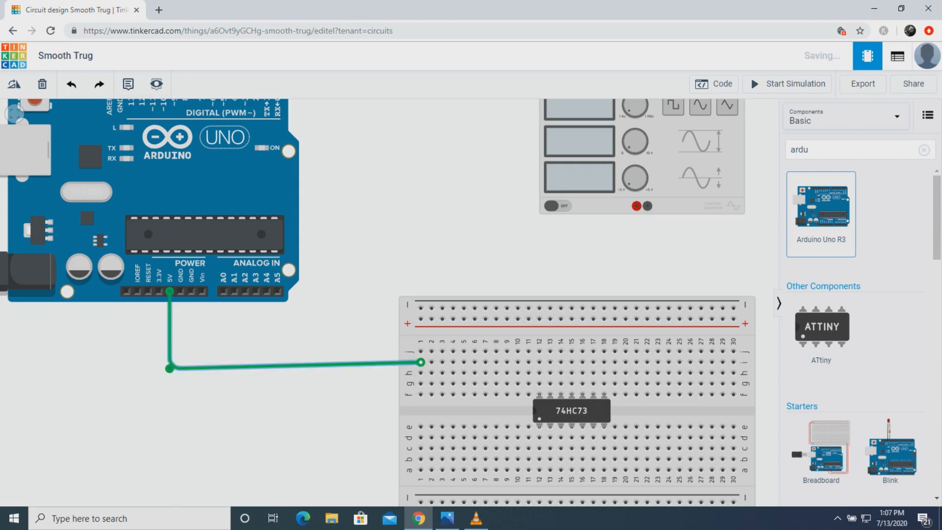
pyautogui.moveTo(169, 368); pyautogui.dragTo(169, 362)
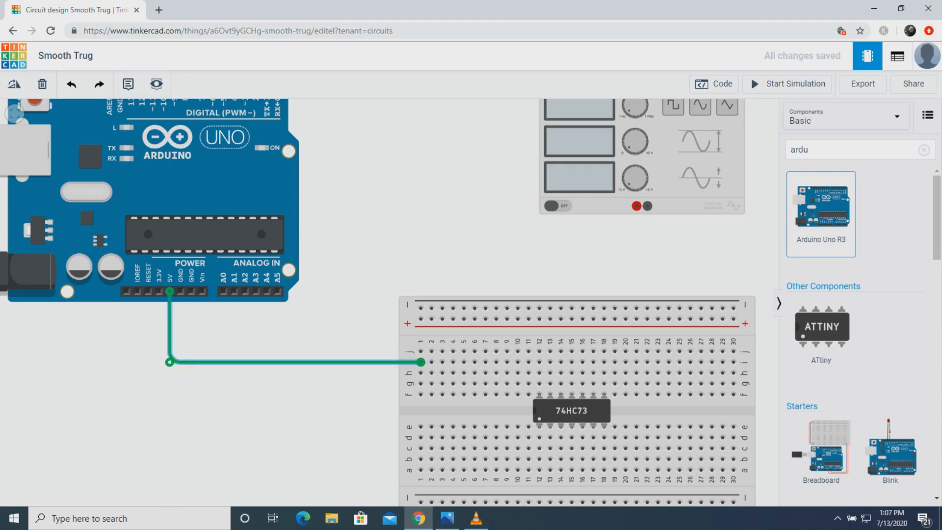
pyautogui.press('Escape')
# Add a bend point midway along the 5V wire's horizontal run and align it so the run stays straight.
pyautogui.press('f')
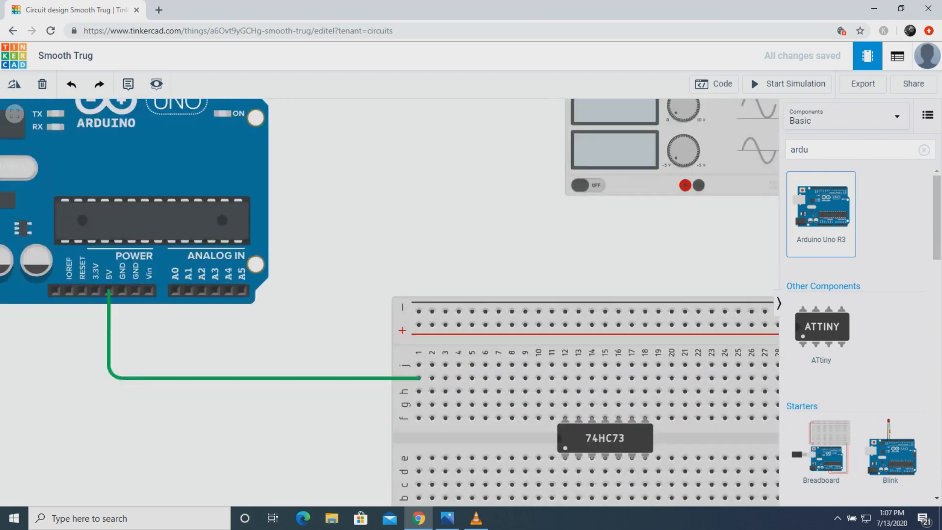
pyautogui.doubleClick(366, 330)
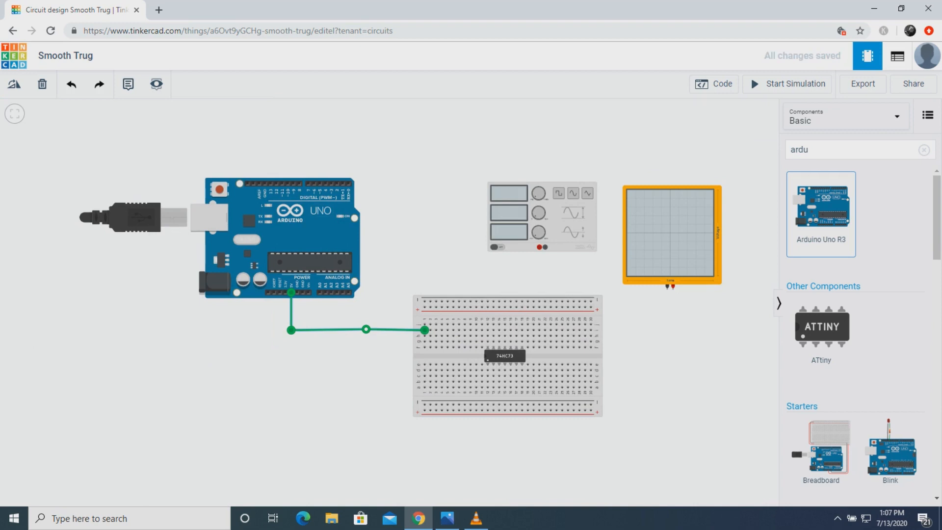
pyautogui.moveTo(366, 330); pyautogui.dragTo(363, 330)
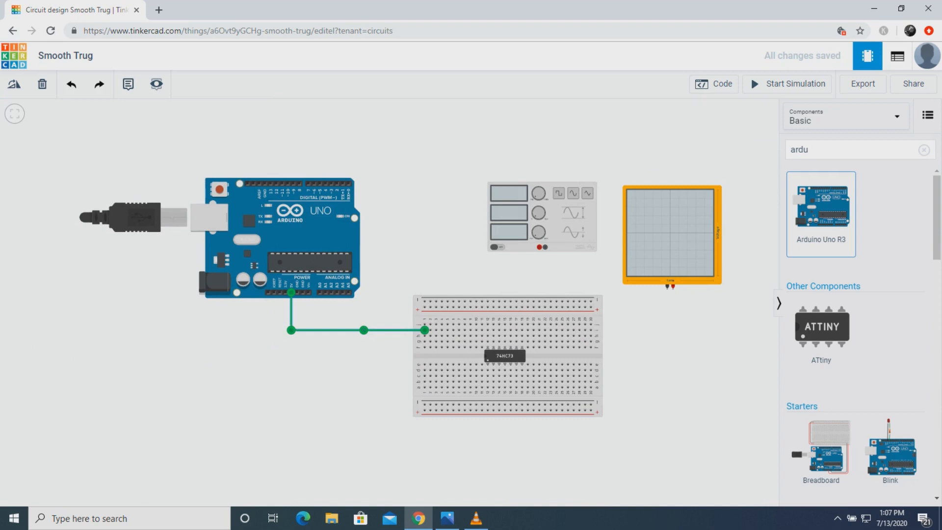
pyautogui.click(350, 376)
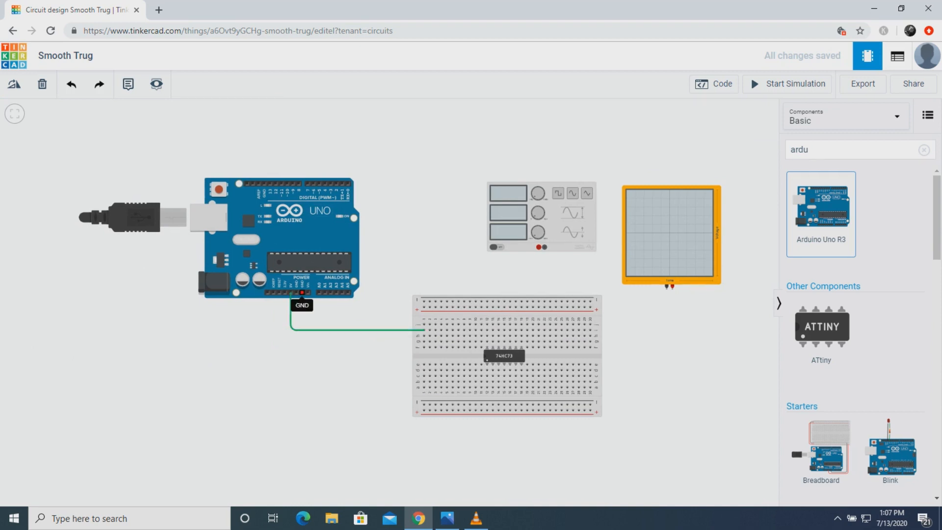
# Wire an Arduino GND pin to breadboard hole g4, with one bend below the 5V wire.
pyautogui.click(302, 293)
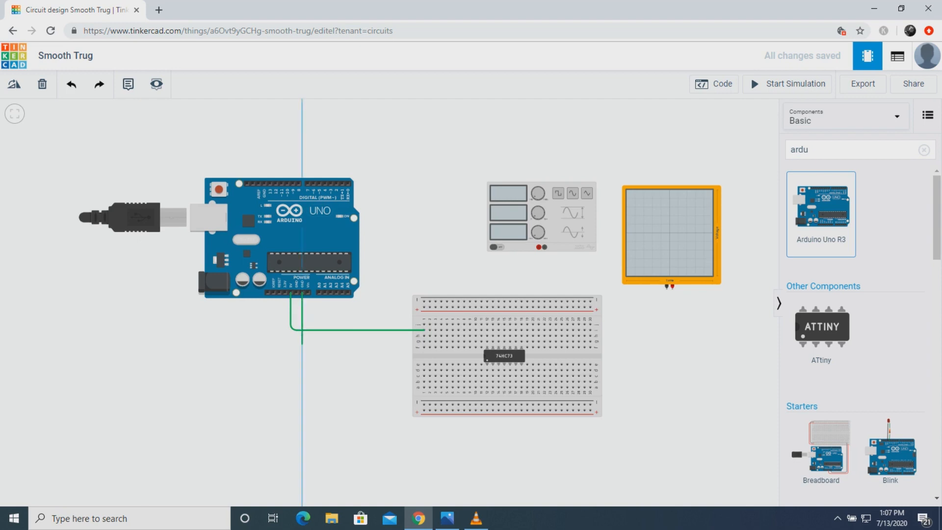
pyautogui.click(301, 344)
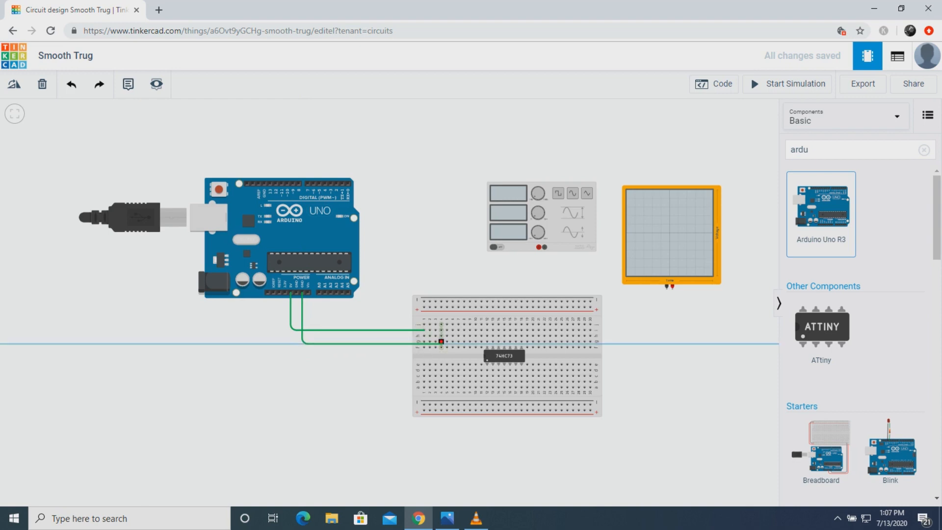
pyautogui.click(442, 341)
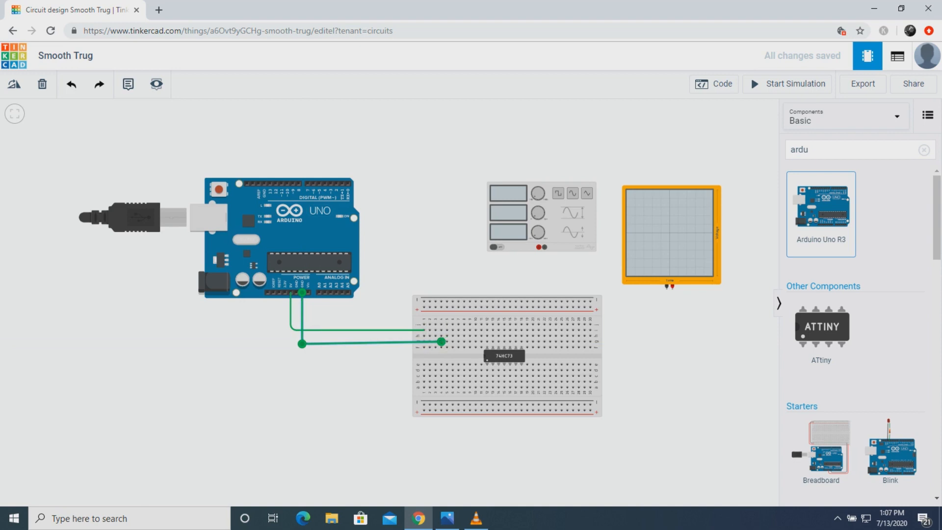
pyautogui.scroll(3, 494, 342)
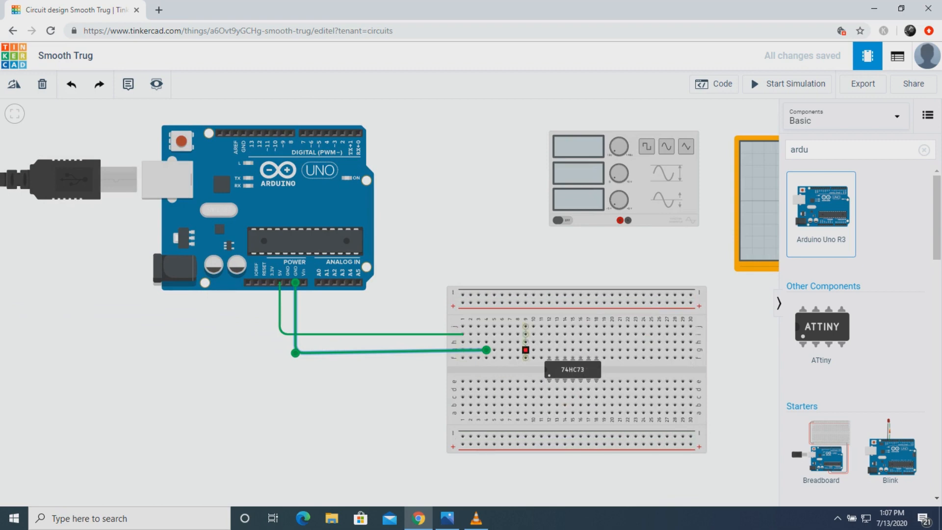
pyautogui.scroll(3, 619, 333)
pyautogui.scroll(-8, 619, 332)
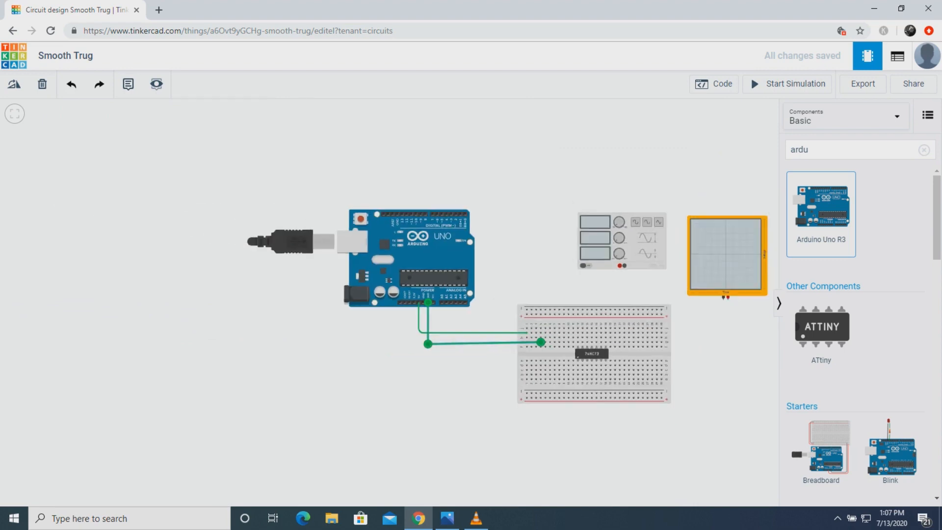
pyautogui.scroll(3, 619, 330)
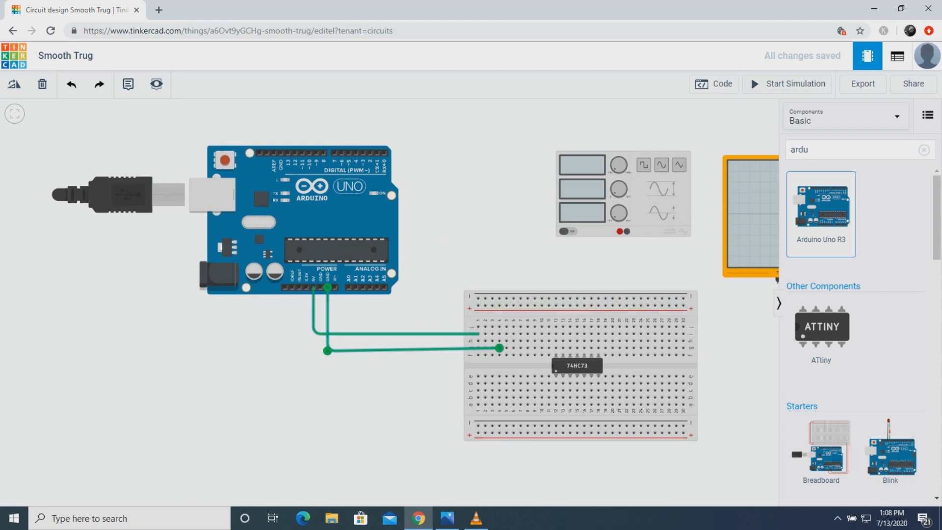
# Search the components for "res" and place a Resistor between the Arduino and the function generator, above the breadboard.
pyautogui.click(814, 149)
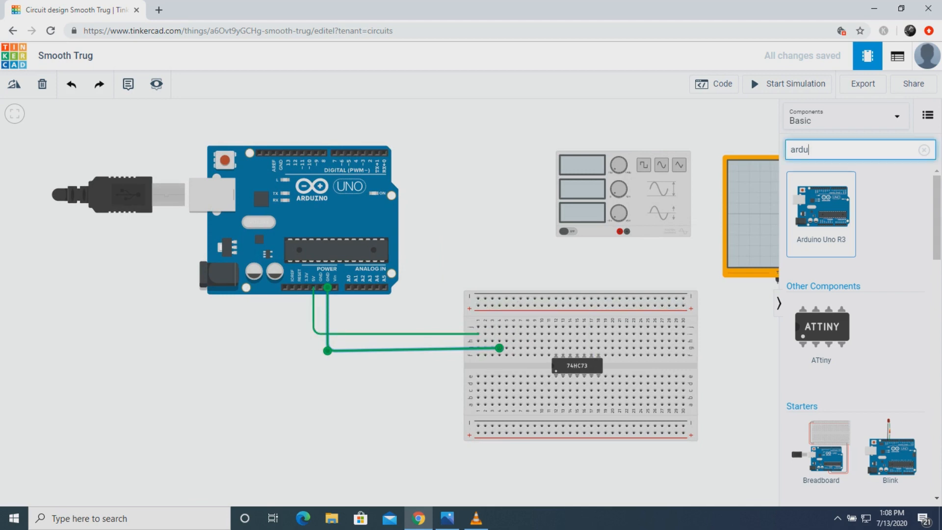
pyautogui.press('BackSpace')
pyautogui.press('BackSpace')
pyautogui.press('BackSpace')
pyautogui.press('BackSpace')
pyautogui.write('res')
pyautogui.press('Down')
pyautogui.press('Down')
pyautogui.press('Down')
pyautogui.press('Down')
pyautogui.press('Down')
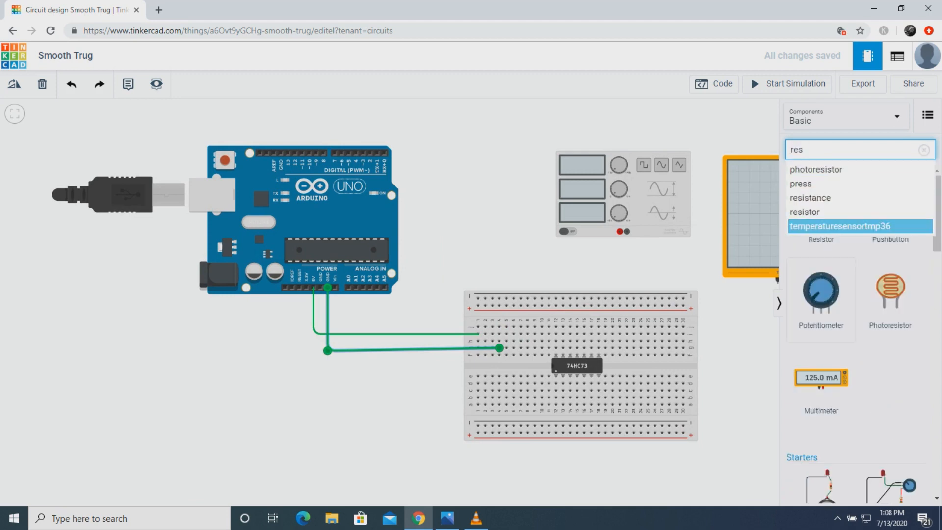
pyautogui.press('Down')
pyautogui.moveTo(821, 246); pyautogui.dragTo(474, 247)
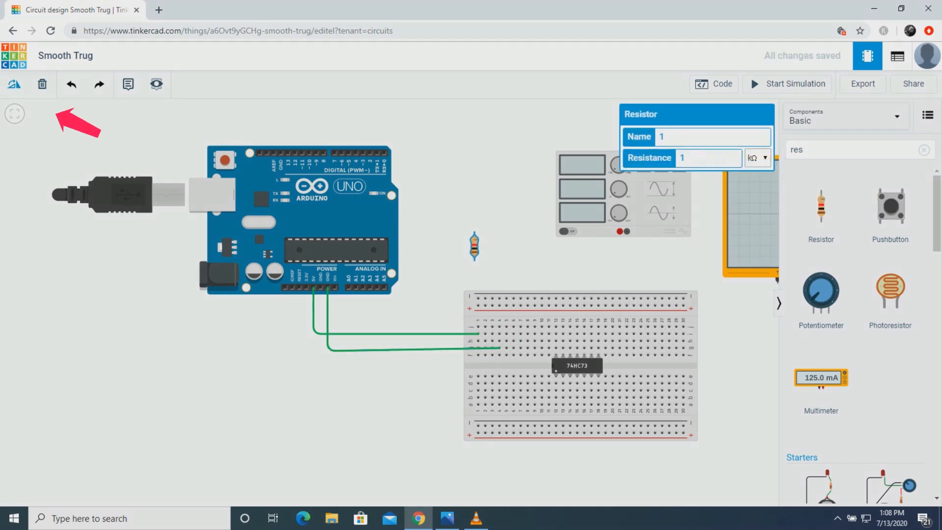
# Rotate the resistor to horizontal and place it on the breadboard in row j, spanning columns 1 to 5.
pyautogui.click(14, 84)
pyautogui.click(14, 84)
pyautogui.click(14, 84)
pyautogui.click(13, 84)
pyautogui.click(14, 84)
pyautogui.click(14, 84)
pyautogui.click(13, 84)
pyautogui.click(13, 84)
pyautogui.click(13, 84)
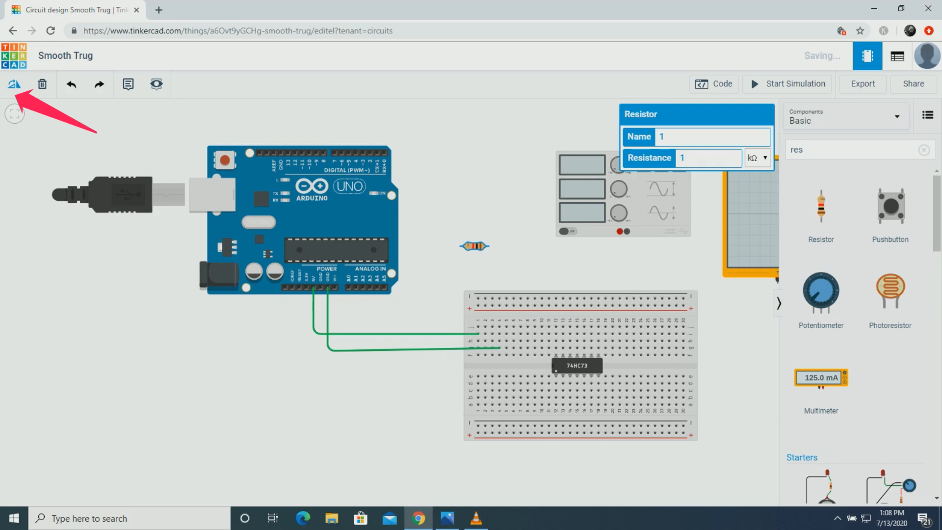
pyautogui.moveTo(475, 246)
pyautogui.mouseDown()
pyautogui.moveTo(524, 281)
pyautogui.moveTo(498, 334)
pyautogui.moveTo(492, 327)
pyautogui.mouseUp()
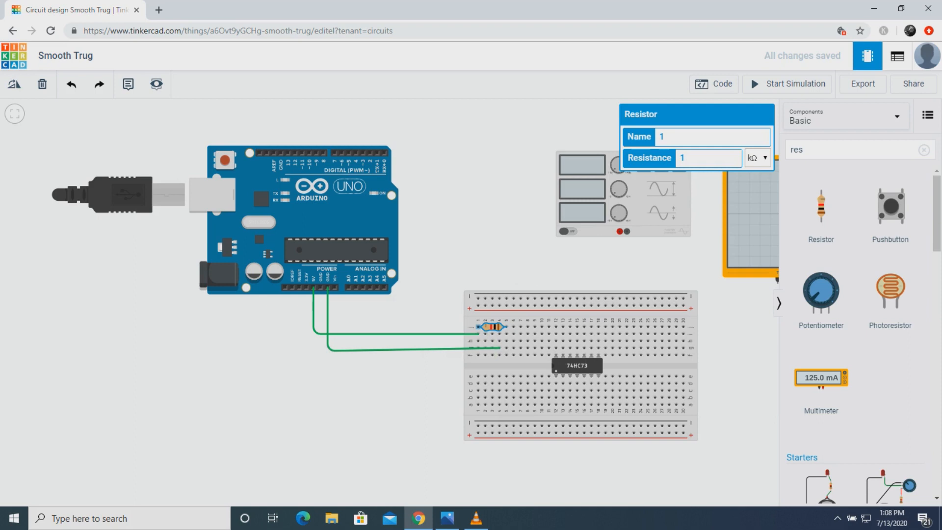
# Delete the wire between the Arduino's GND pin and the breadboard.
pyautogui.click(493, 348)
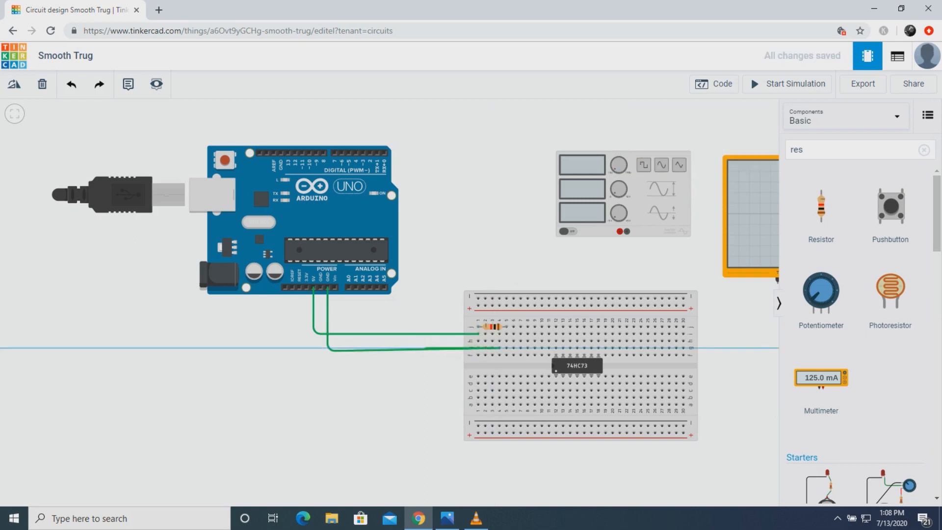
pyautogui.click(328, 288)
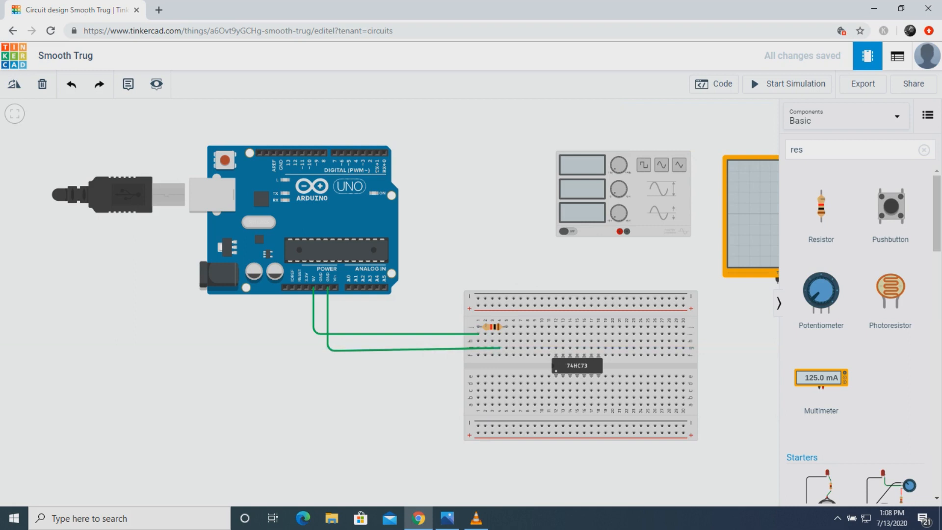
pyautogui.click(373, 350)
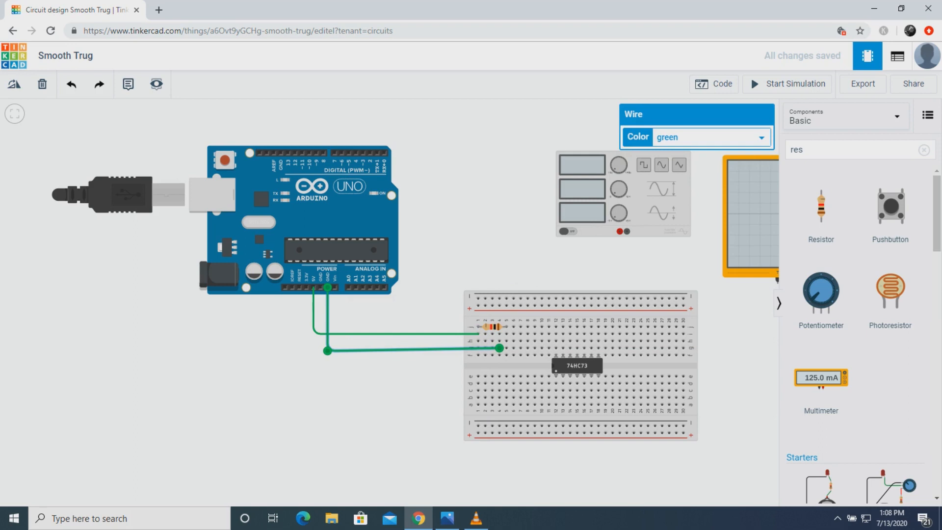
pyautogui.press('Delete')
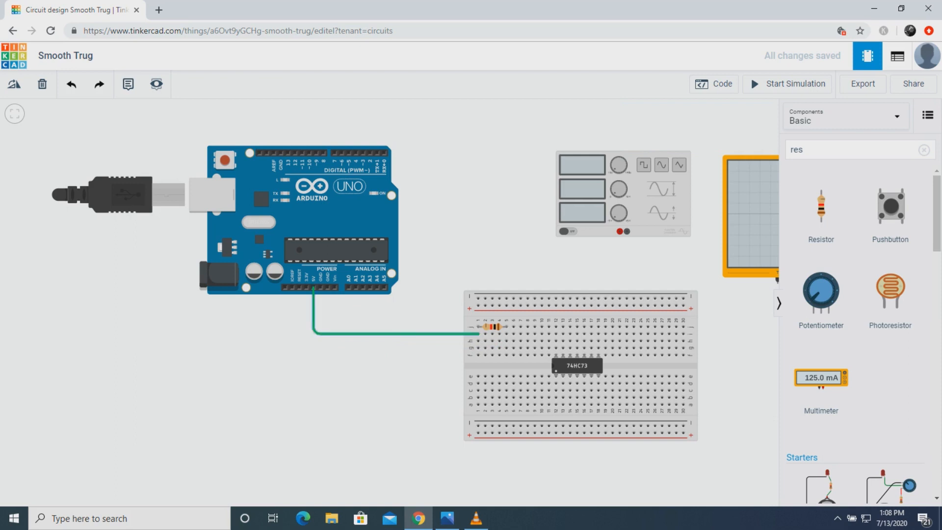
# Change the color of the 5V wire to red.
pyautogui.click(403, 334)
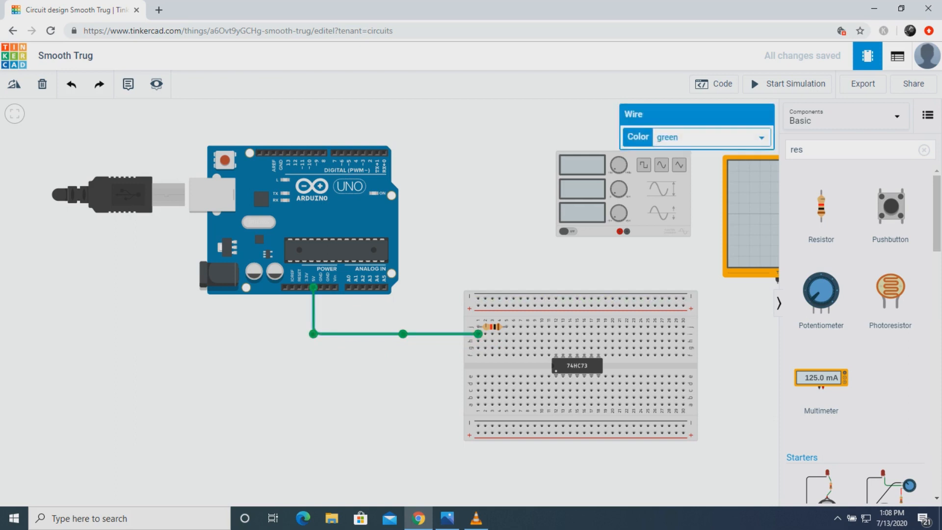
pyautogui.click(712, 138)
pyautogui.press('Up')
pyautogui.press('Up')
pyautogui.press('Up')
pyautogui.press('Return')
pyautogui.press('Escape')
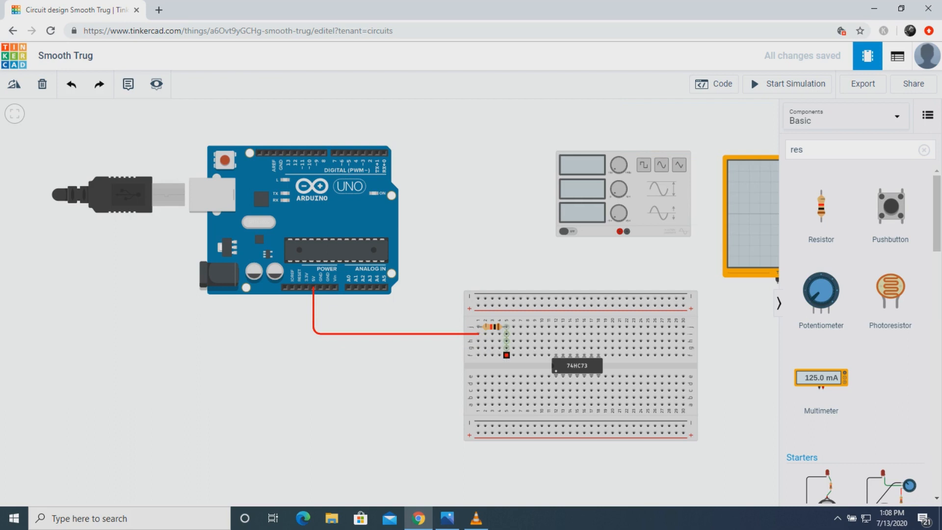
# Wire breadboard hole f5 to the Arduino's GND pin with a right-angle bend and color the wire black.
pyautogui.click(507, 355)
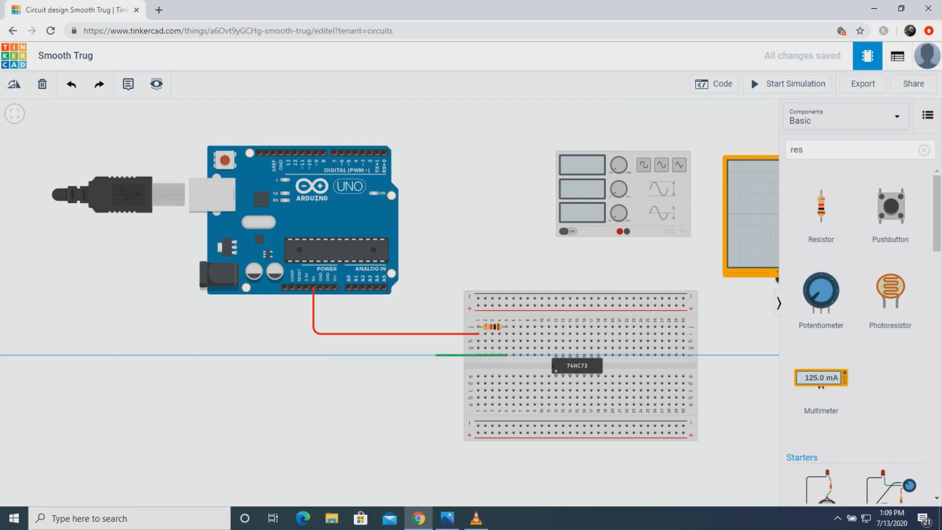
pyautogui.click(325, 355)
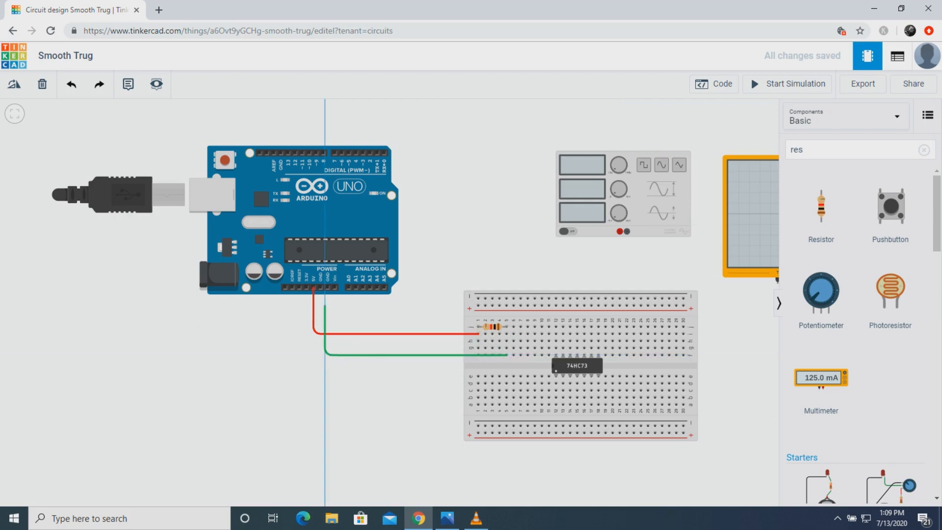
pyautogui.click(327, 288)
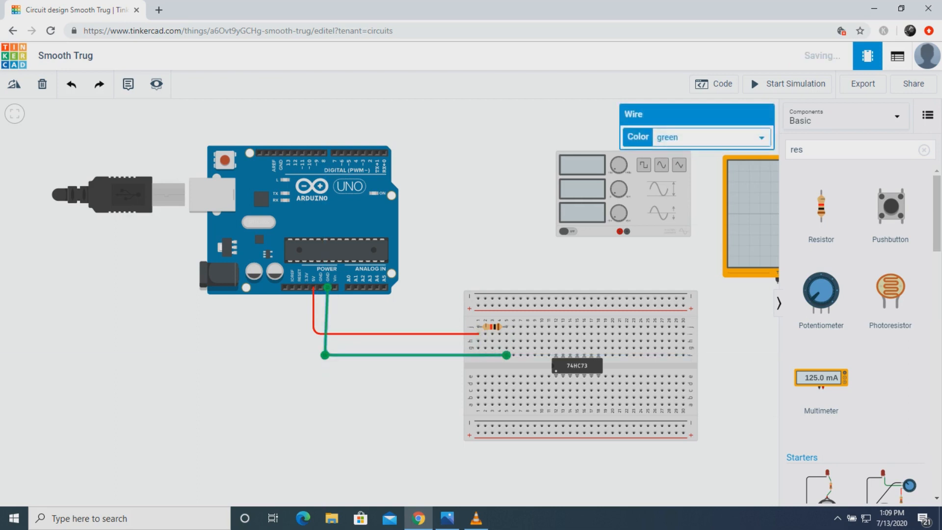
pyautogui.moveTo(325, 355); pyautogui.dragTo(327, 355)
pyautogui.click(712, 138)
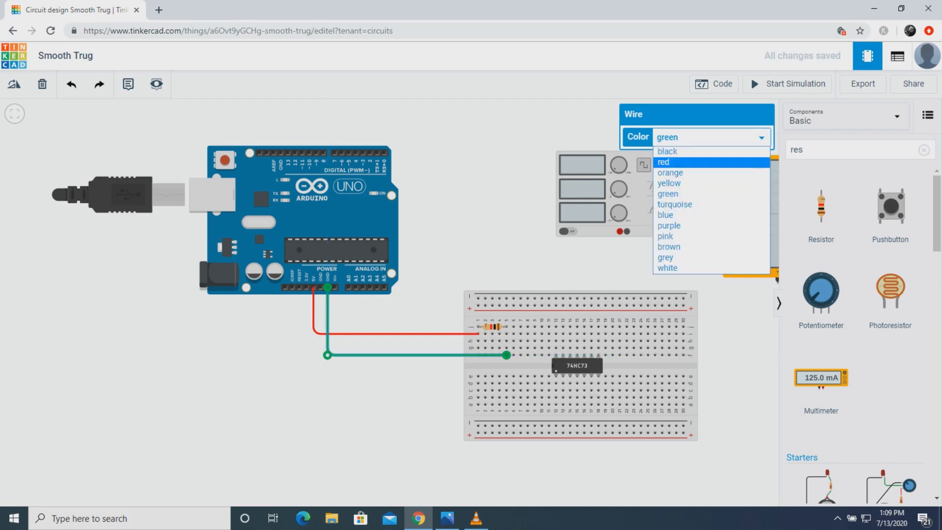
pyautogui.click(668, 152)
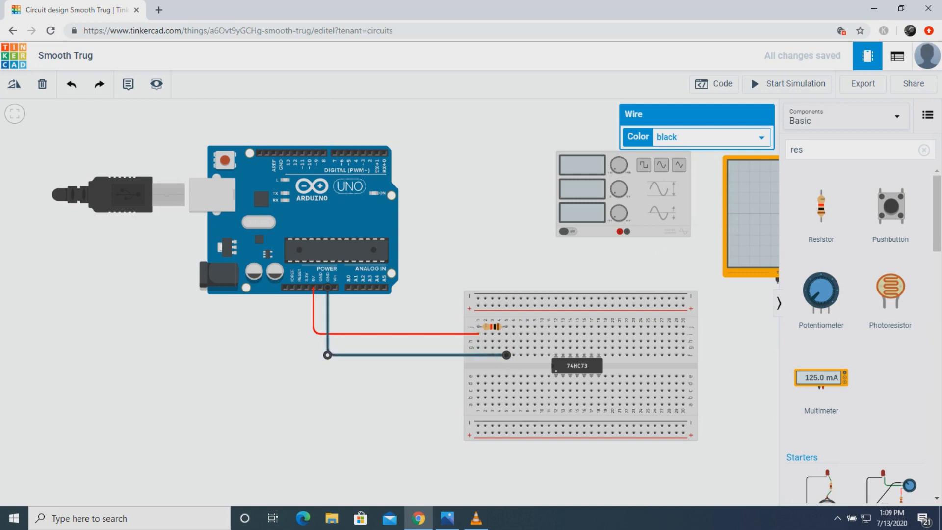
# Move the resistor down to row h and connect hole j1 to the upper positive rail with a red wire.
pyautogui.moveTo(492, 327); pyautogui.dragTo(493, 341)
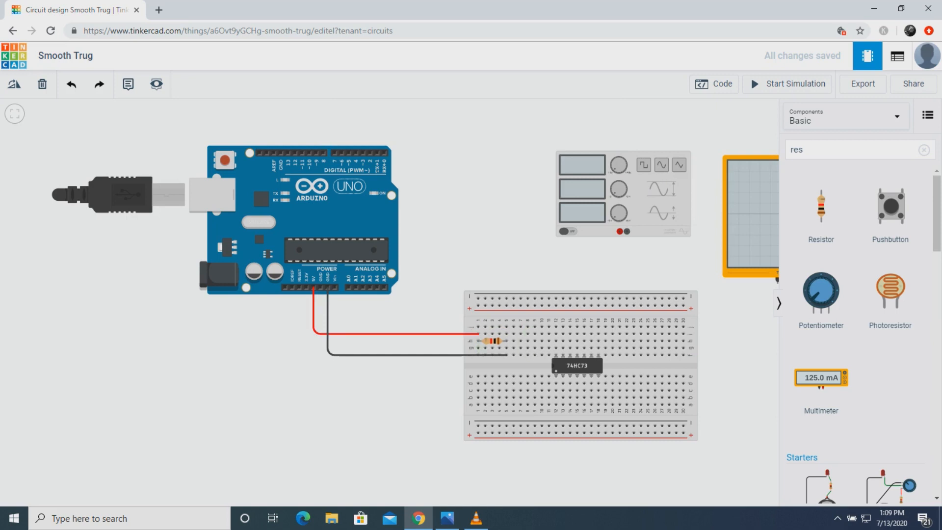
pyautogui.click(478, 327)
pyautogui.click(478, 305)
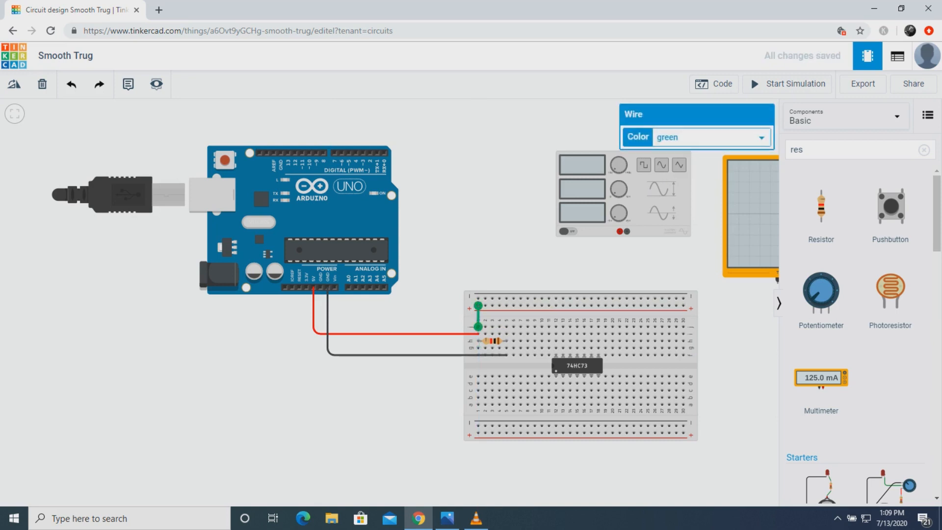
pyautogui.click(712, 138)
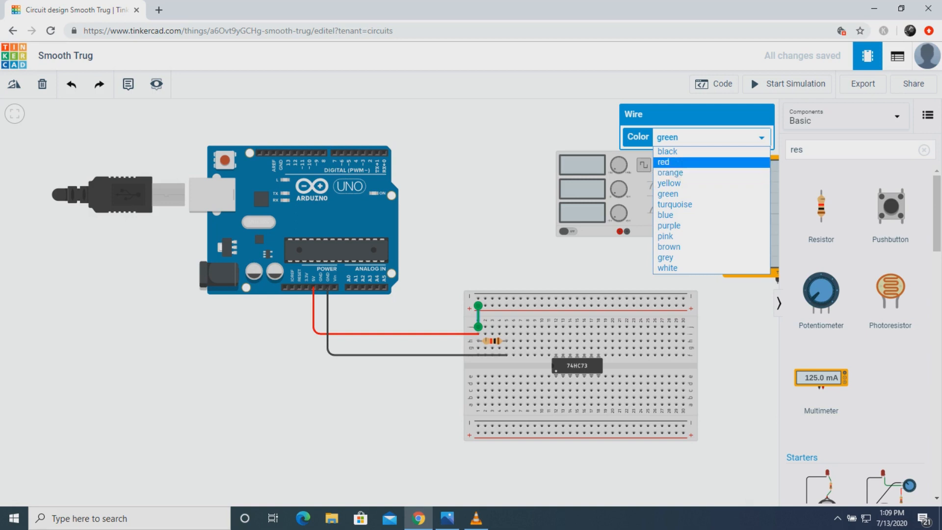
pyautogui.click(707, 162)
# Connect the right ends of the breadboard's upper and lower positive rails with a red wire routed around the right edge.
pyautogui.click(684, 305)
pyautogui.click(709, 305)
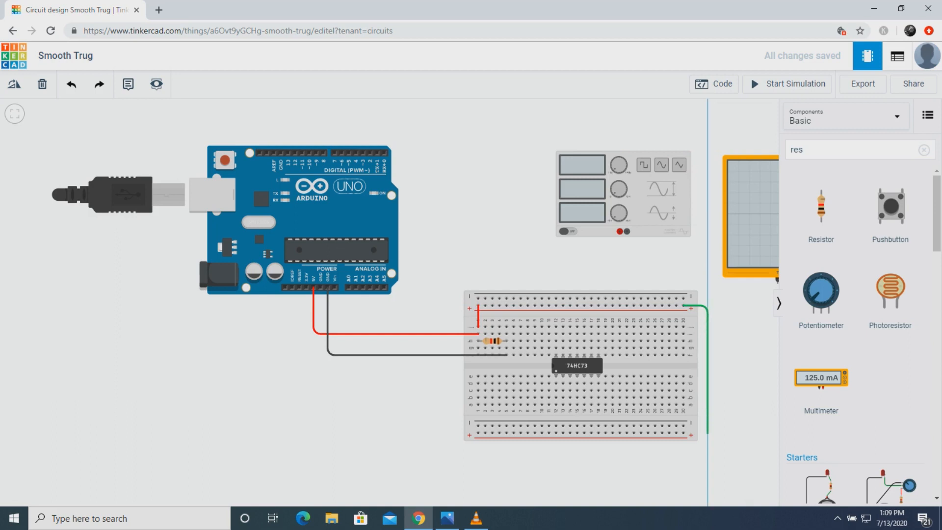
pyautogui.click(707, 434)
pyautogui.click(683, 433)
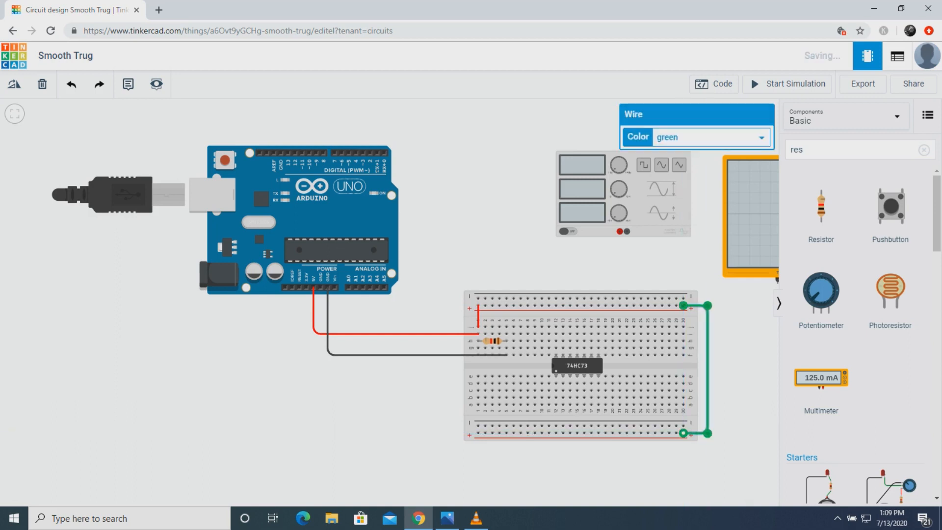
pyautogui.click(762, 138)
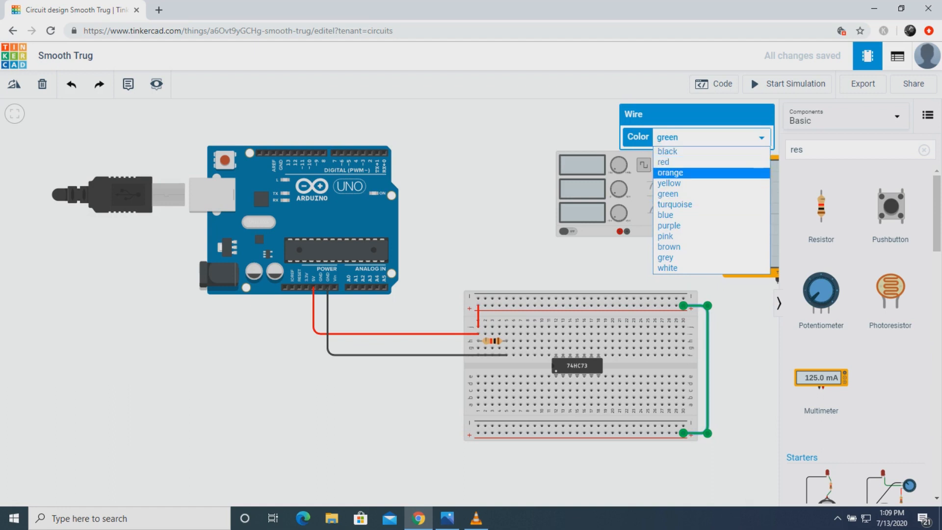
pyautogui.click(662, 162)
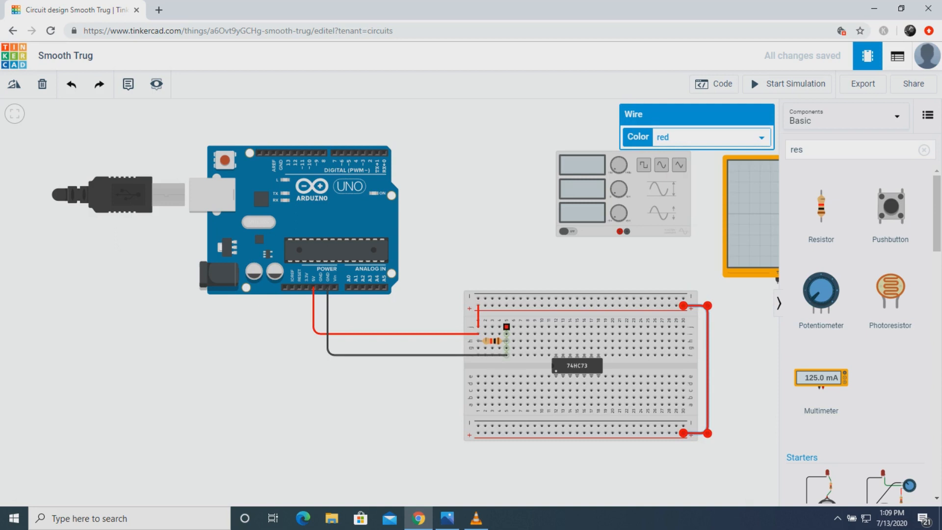
# Connect breadboard hole j5 to the upper negative rail with a black wire.
pyautogui.click(506, 326)
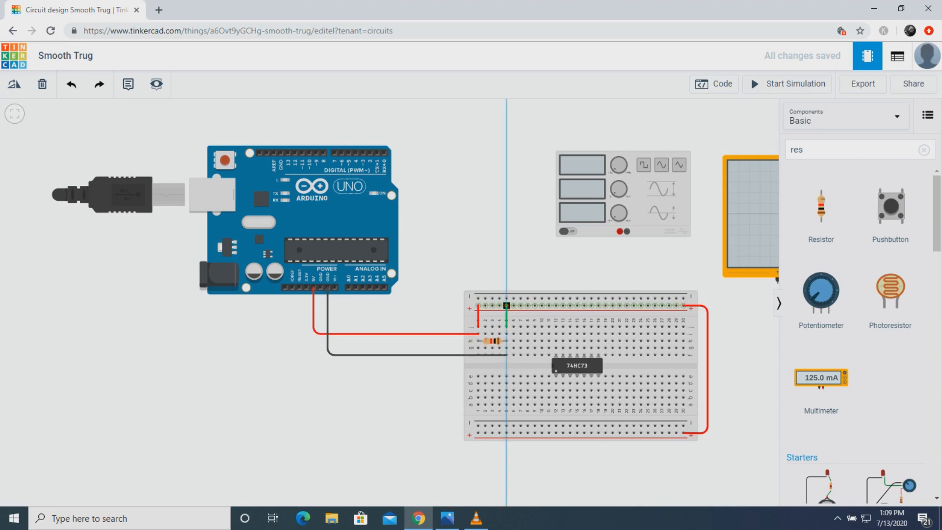
pyautogui.click(506, 298)
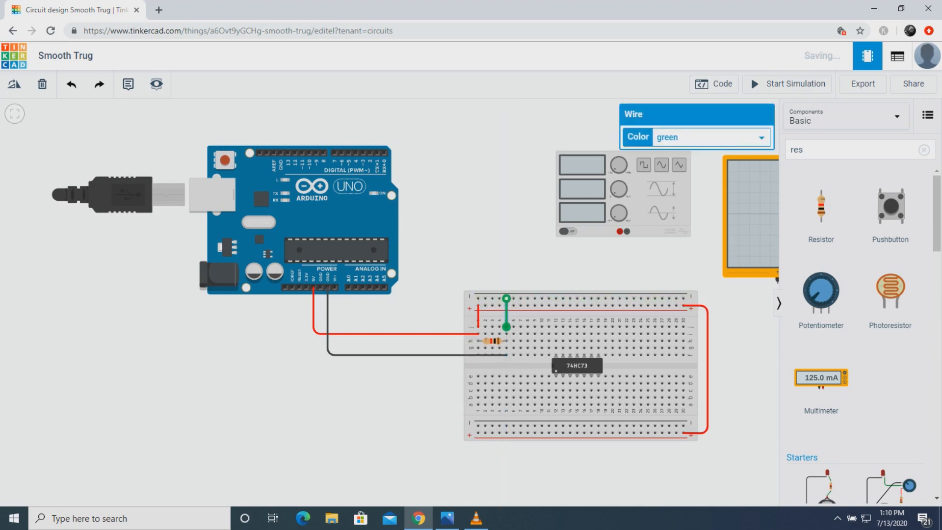
pyautogui.click(712, 137)
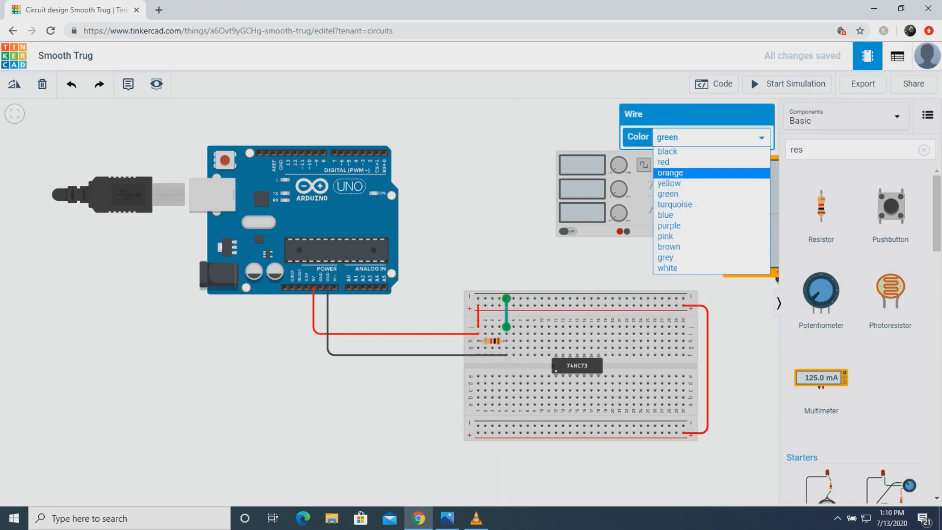
pyautogui.click(711, 152)
pyautogui.click(523, 464)
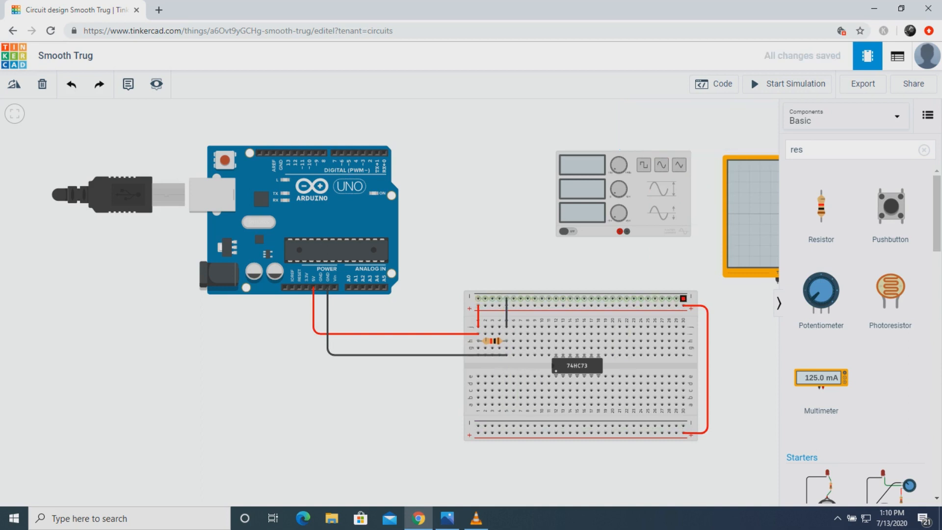
# Link the right ends of the upper and lower negative rails with a black wire routed outside the red one.
pyautogui.click(683, 298)
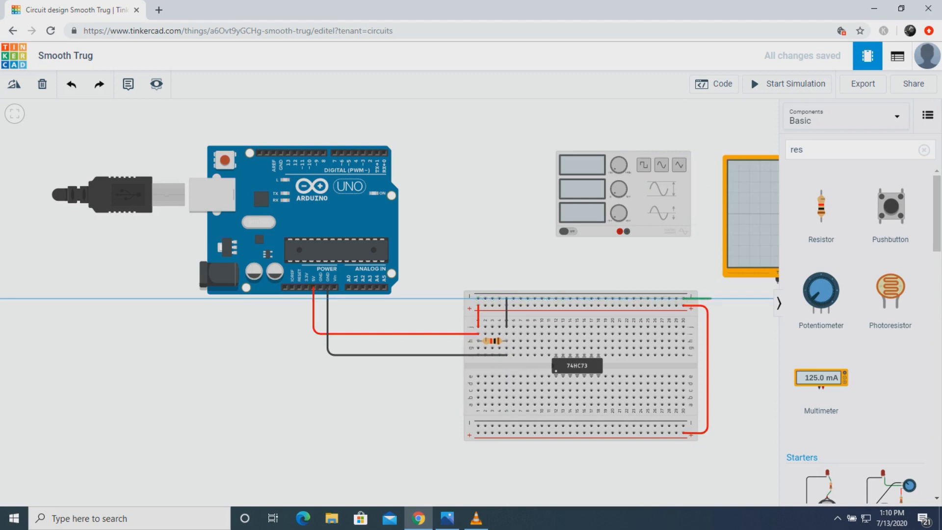
pyautogui.click(713, 298)
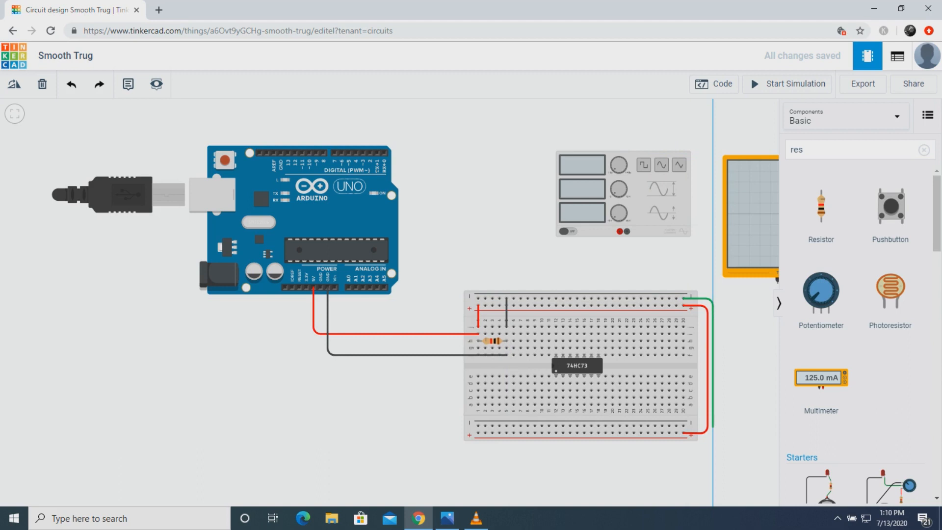
pyautogui.click(713, 427)
pyautogui.click(683, 425)
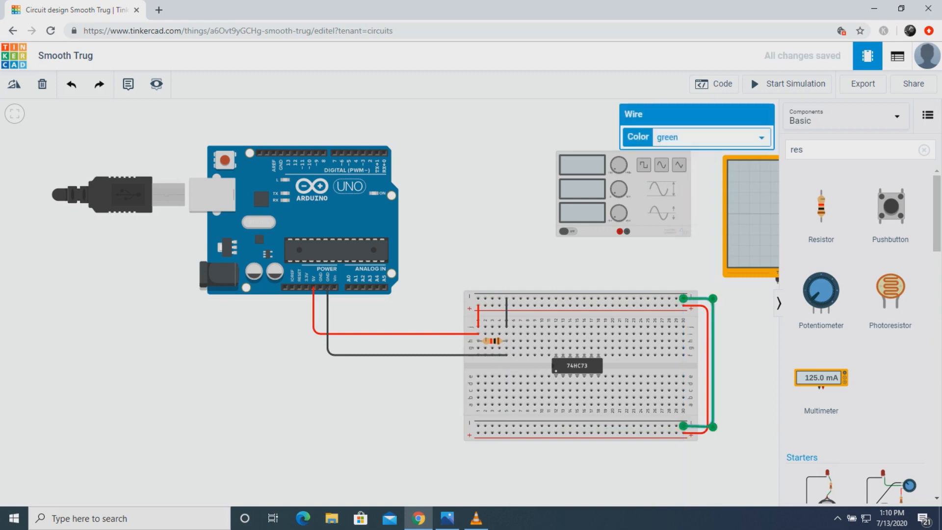
pyautogui.click(711, 138)
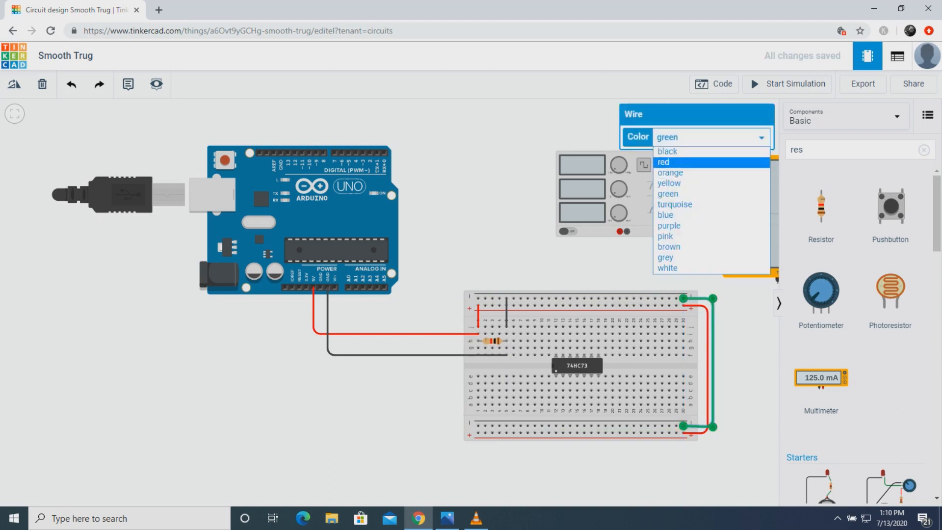
pyautogui.click(687, 152)
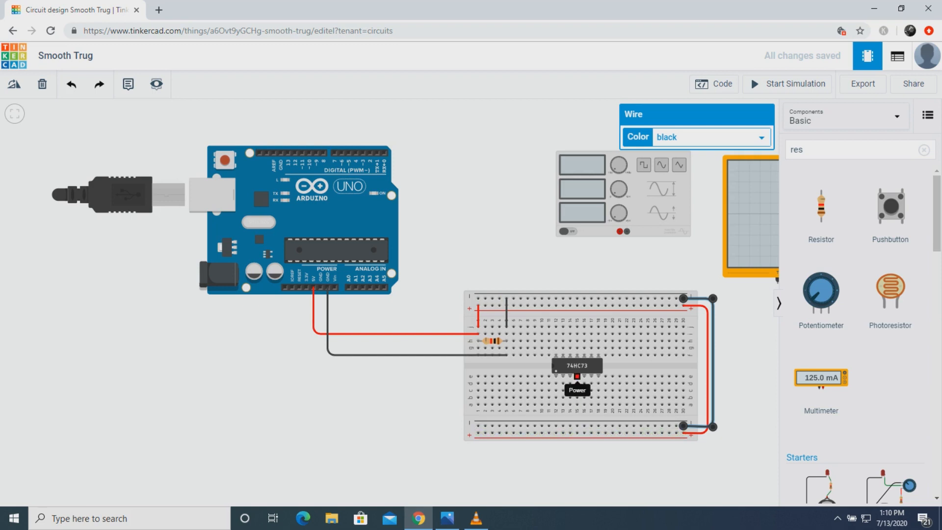
# Connect the 74HC73's power pin column at hole a15 to the lower positive rail with a red wire.
pyautogui.click(577, 405)
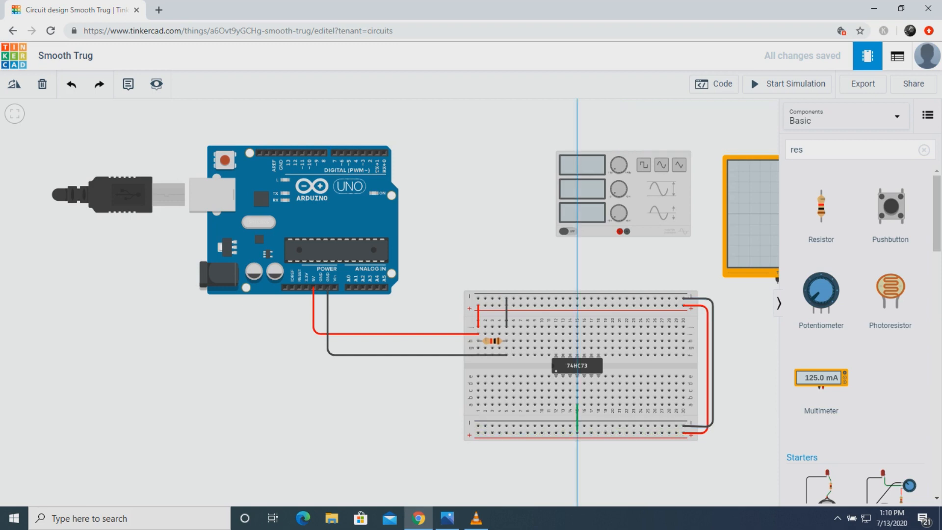
pyautogui.click(577, 433)
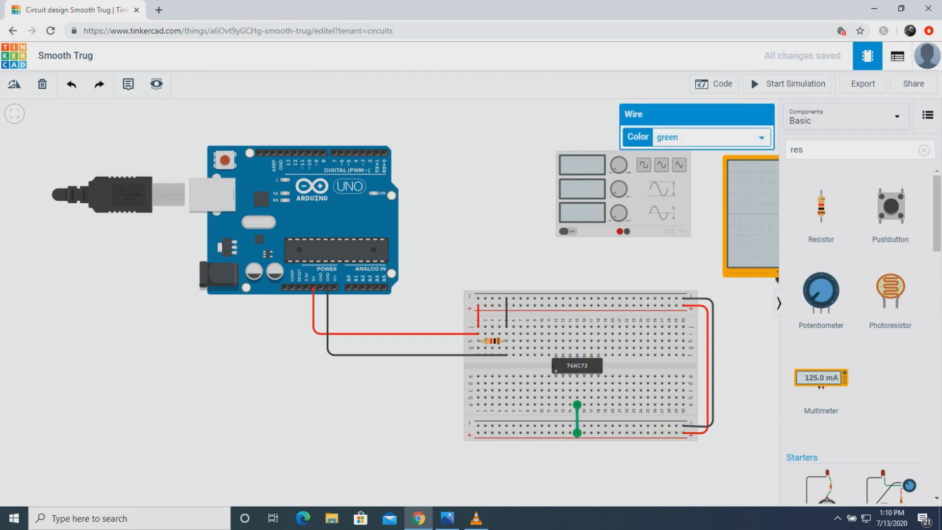
pyautogui.click(711, 138)
pyautogui.click(692, 162)
pyautogui.click(525, 469)
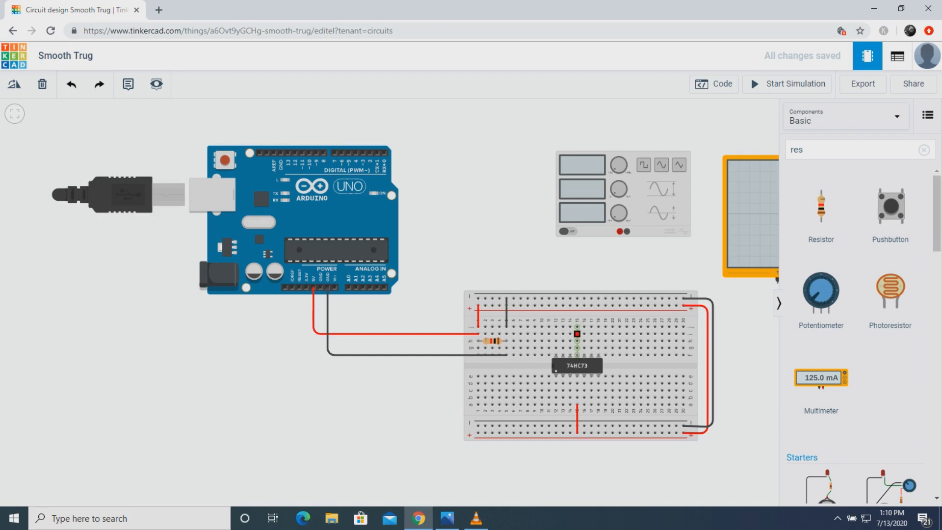
# Wire hole j15 above the 74HC73 to the upper negative rail and color the wire black.
pyautogui.click(577, 327)
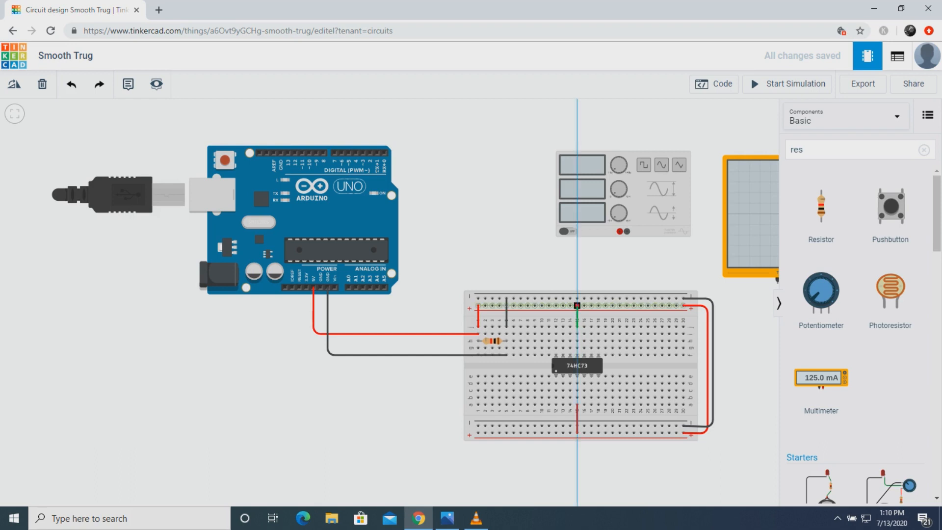
pyautogui.click(577, 299)
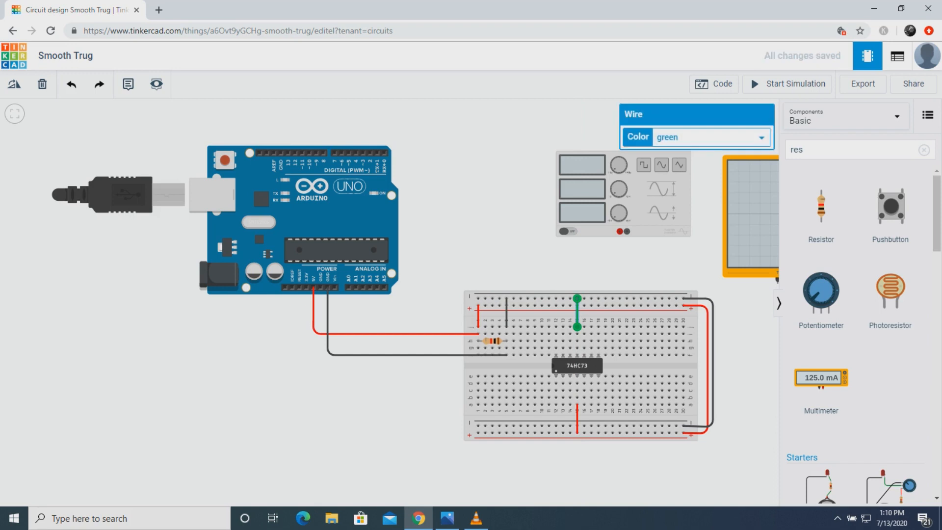
pyautogui.click(712, 137)
pyautogui.click(668, 152)
pyautogui.press('Escape')
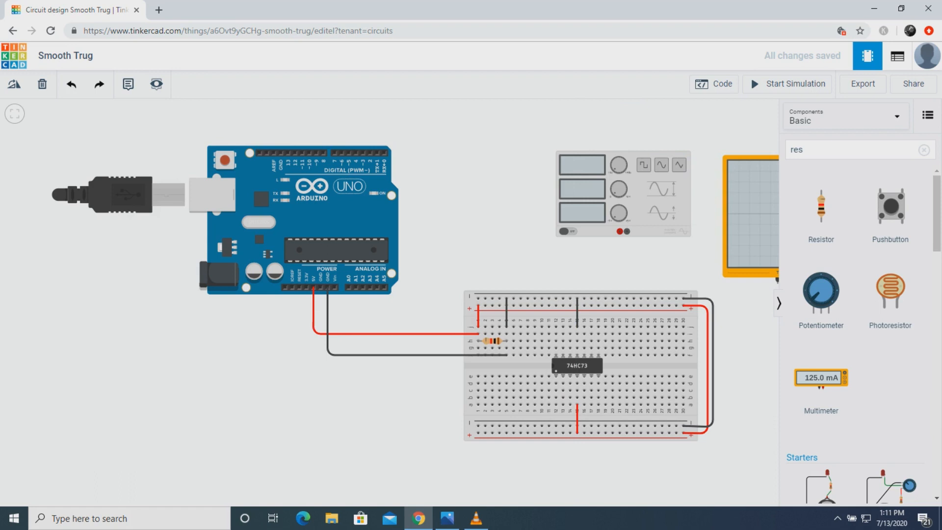
# Move the function generator slightly left and the oscilloscope up, leaving wiring space between them and the breadboard.
pyautogui.moveTo(452, 255); pyautogui.dragTo(348, 253)
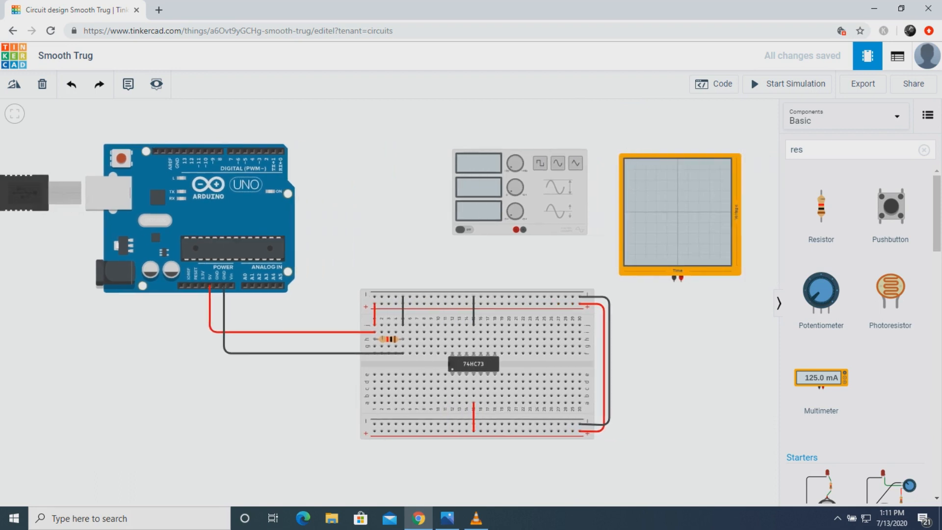
pyautogui.moveTo(530, 196); pyautogui.dragTo(492, 194)
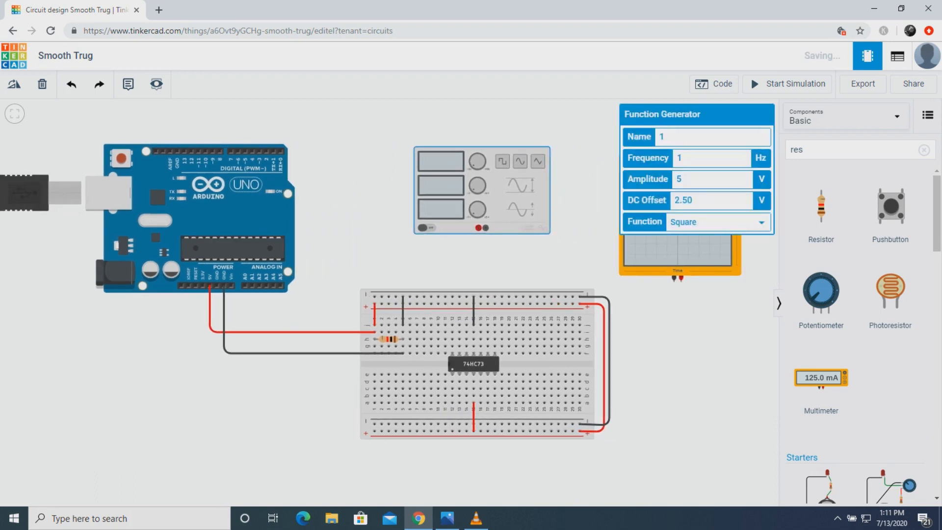
pyautogui.click(501, 260)
pyautogui.moveTo(679, 216); pyautogui.dragTo(678, 185)
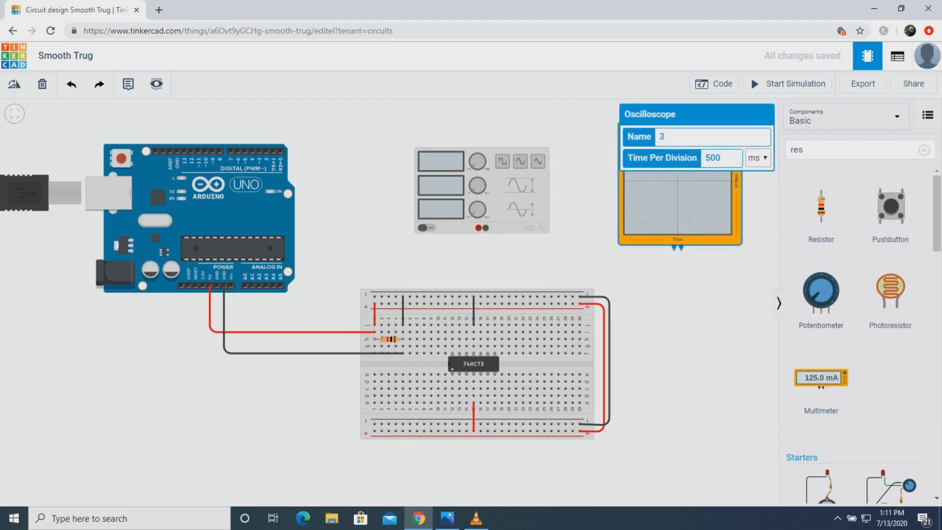
pyautogui.click(679, 277)
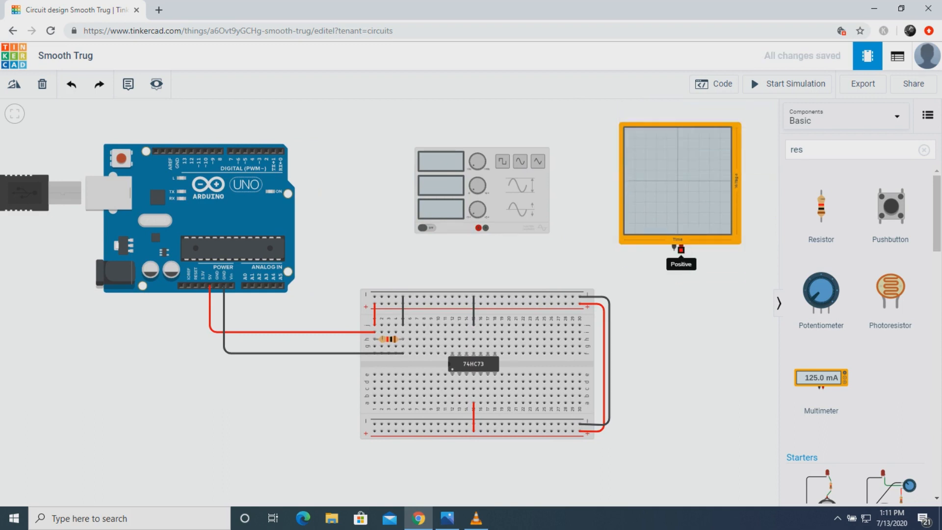
# Connect the oscilloscope's positive terminal to the function generator's red terminal with an orange wire bent below both instruments.
pyautogui.click(682, 250)
pyautogui.click(681, 277)
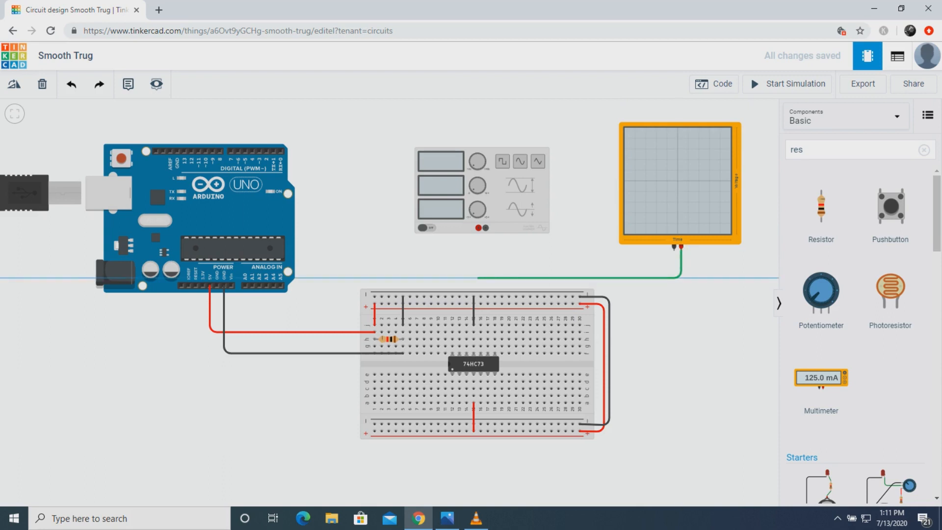
pyautogui.click(477, 277)
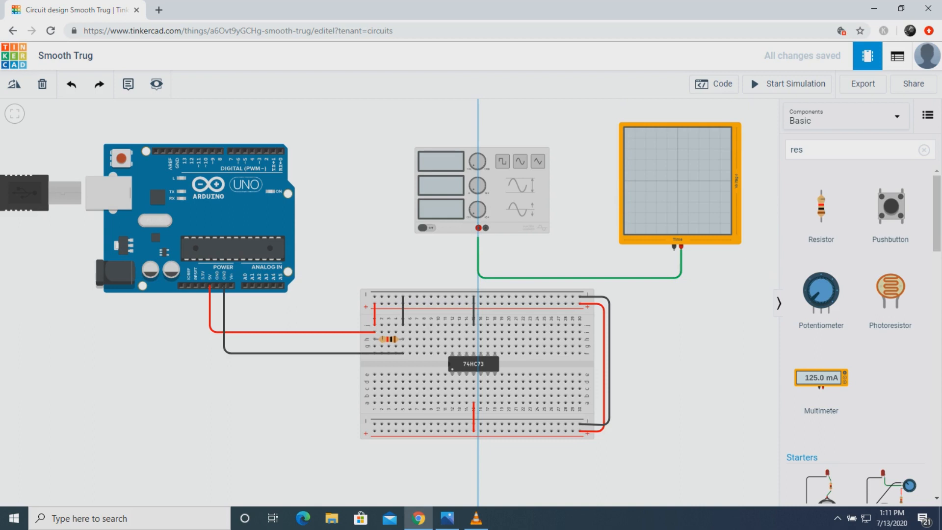
pyautogui.click(479, 228)
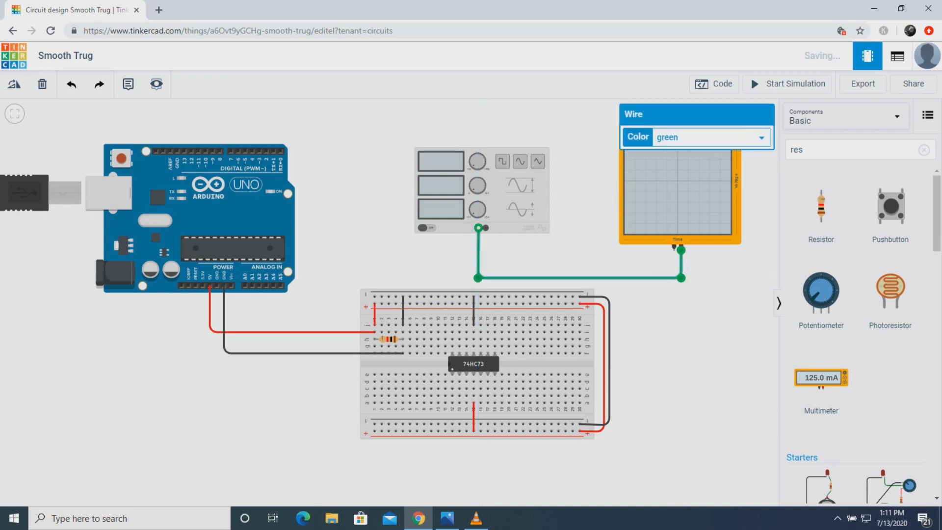
pyautogui.click(712, 138)
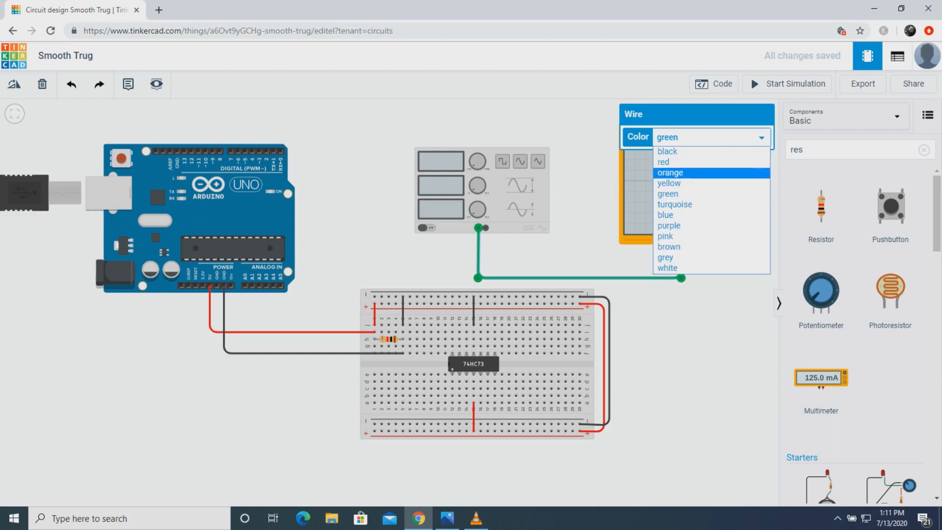
pyautogui.click(670, 173)
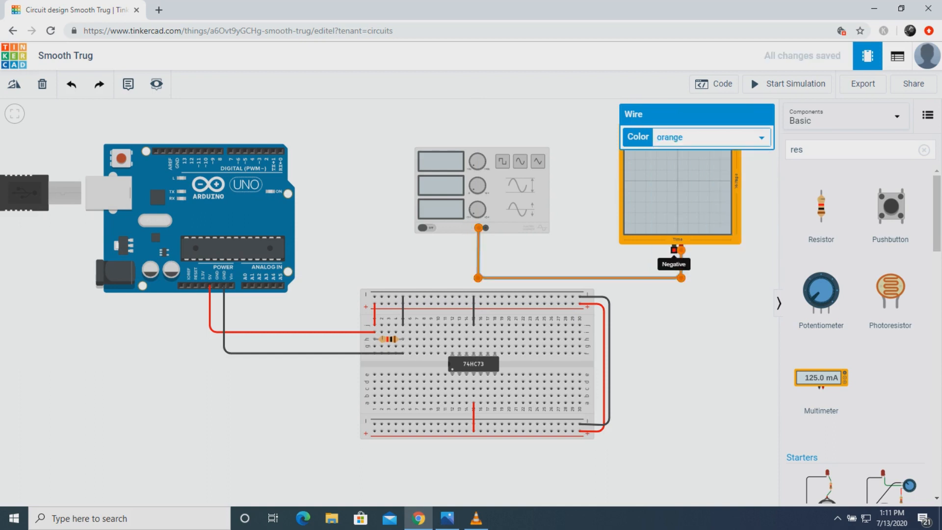
# Connect the oscilloscope's negative terminal to the function generator's black terminal with a black wire.
pyautogui.click(674, 251)
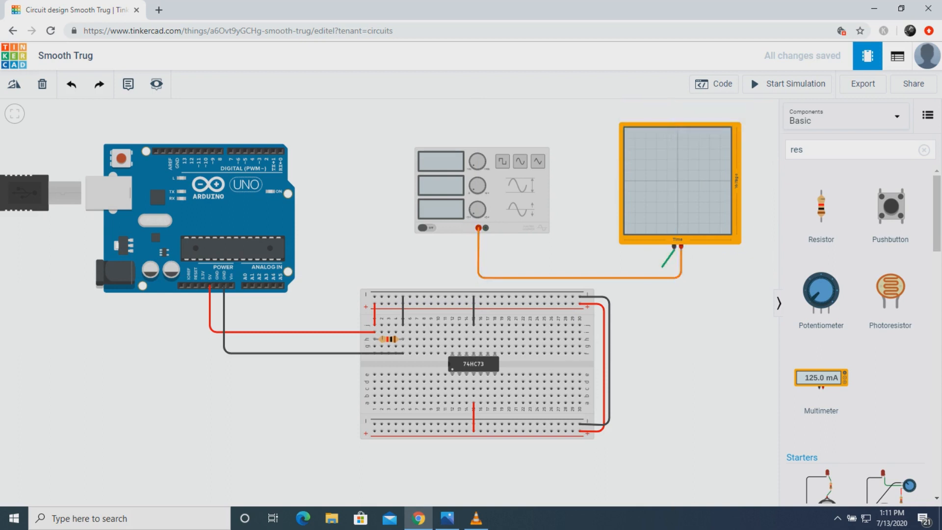
pyautogui.click(674, 268)
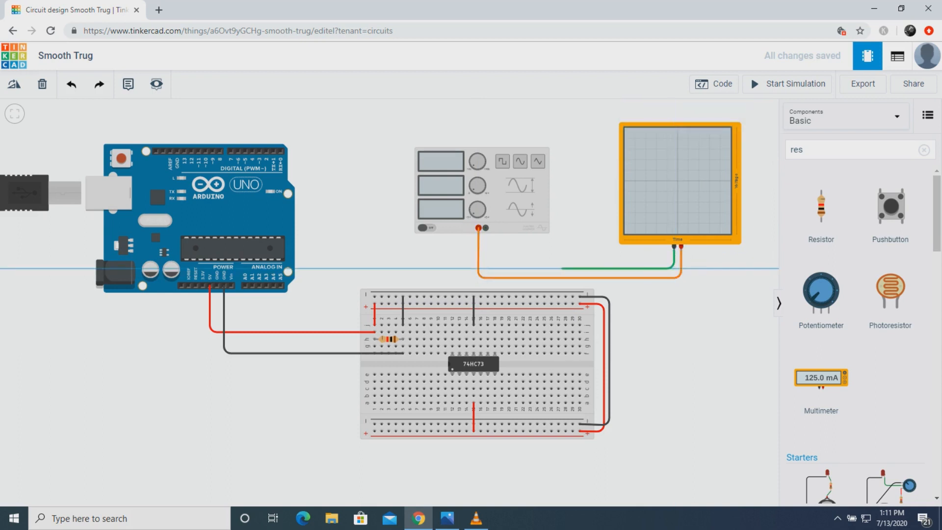
pyautogui.click(486, 268)
pyautogui.click(486, 228)
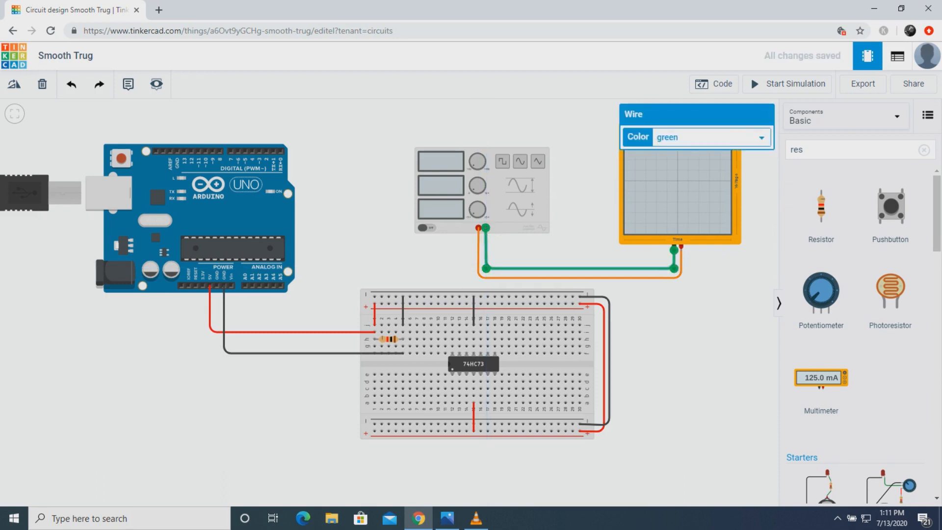
pyautogui.click(712, 138)
pyautogui.click(697, 152)
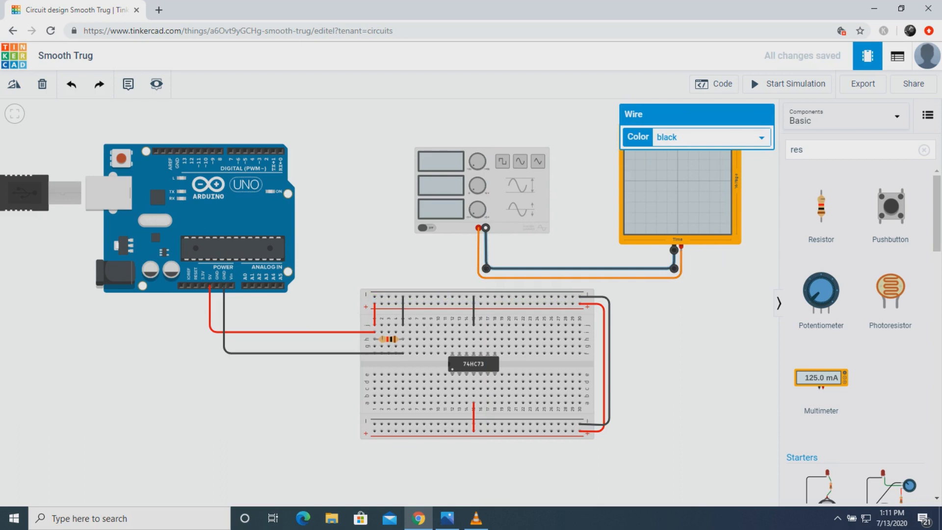
pyautogui.press('Escape')
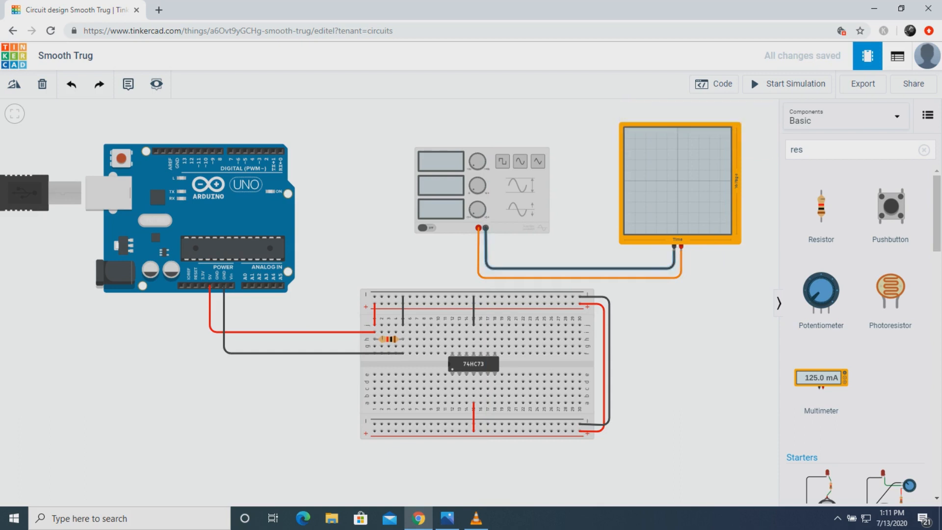
# Delete the black wire between the oscilloscope and the function generator.
pyautogui.click(580, 268)
pyautogui.press('Delete')
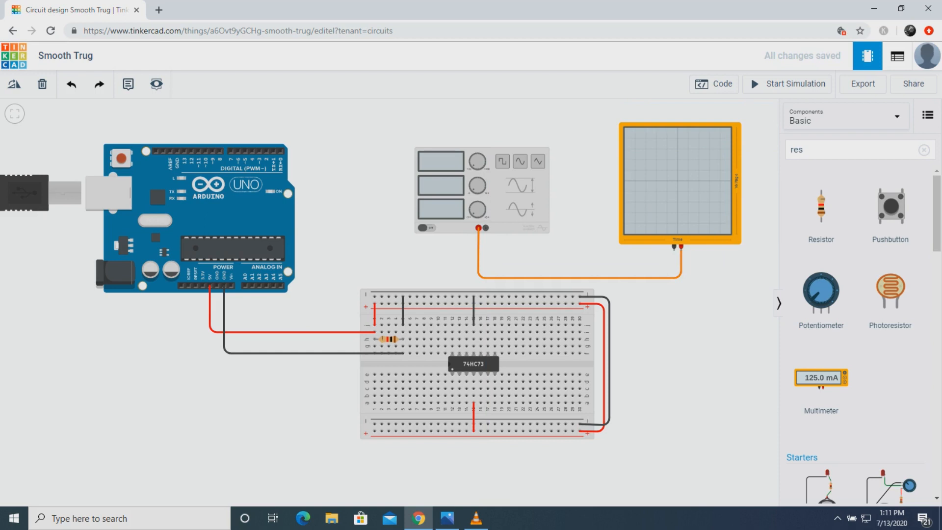
# Connect the function generator's black terminal to the breadboard's upper negative rail above column 17 with a black wire.
pyautogui.click(486, 227)
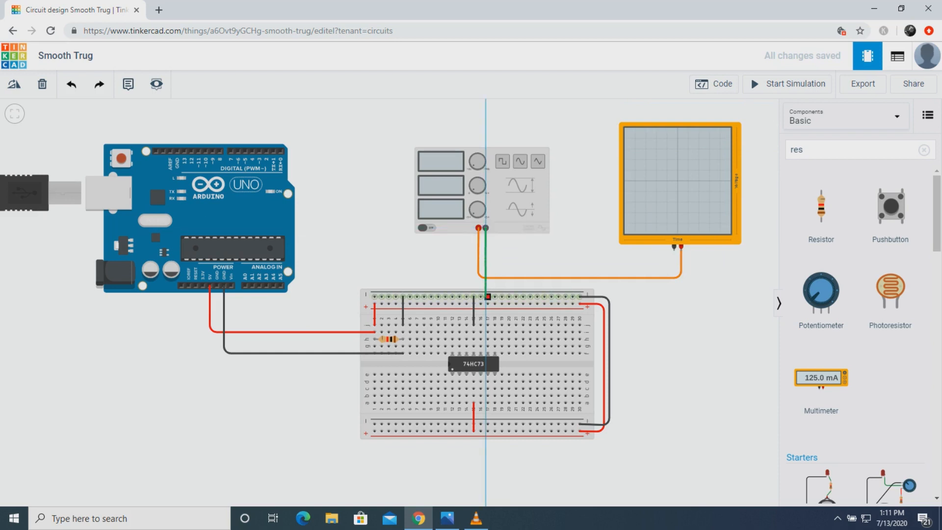
pyautogui.click(488, 297)
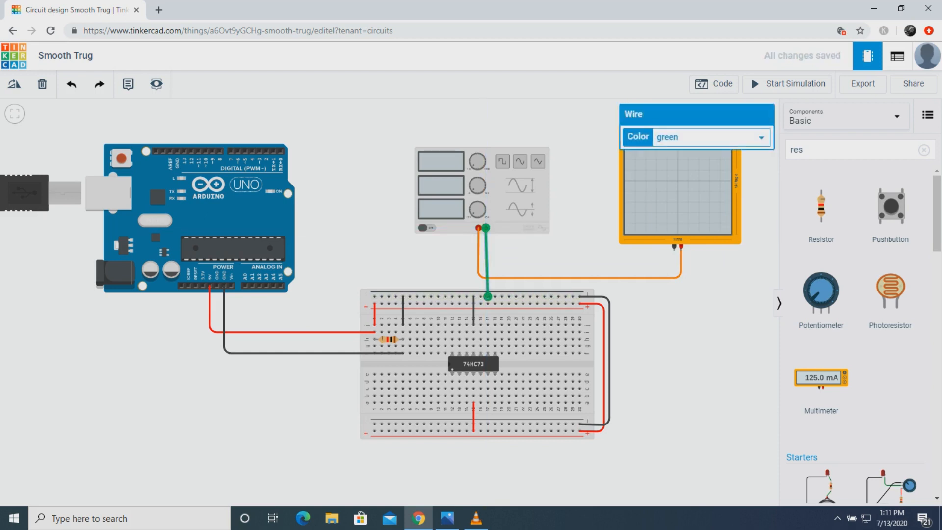
pyautogui.click(711, 137)
pyautogui.click(661, 151)
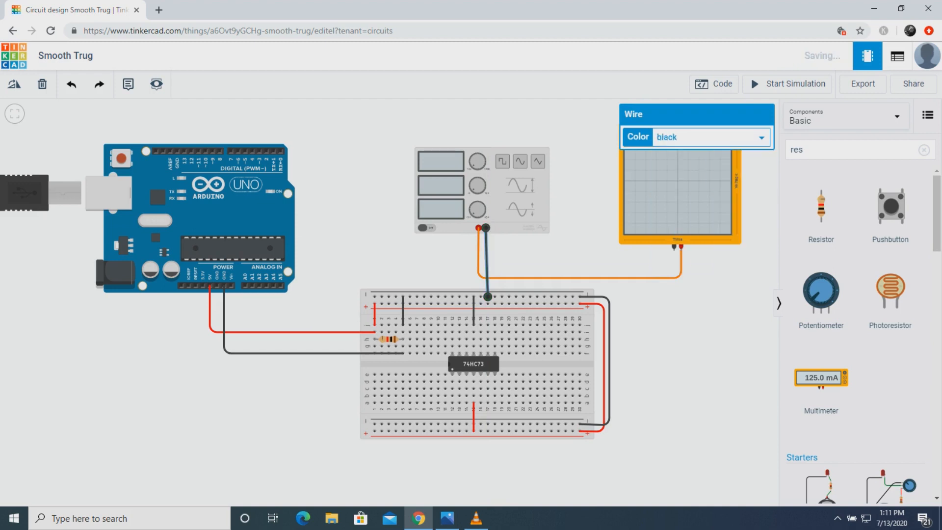
# Connect the oscilloscope's negative terminal to the upper negative rail above column 18 with a bent black wire.
pyautogui.click(675, 247)
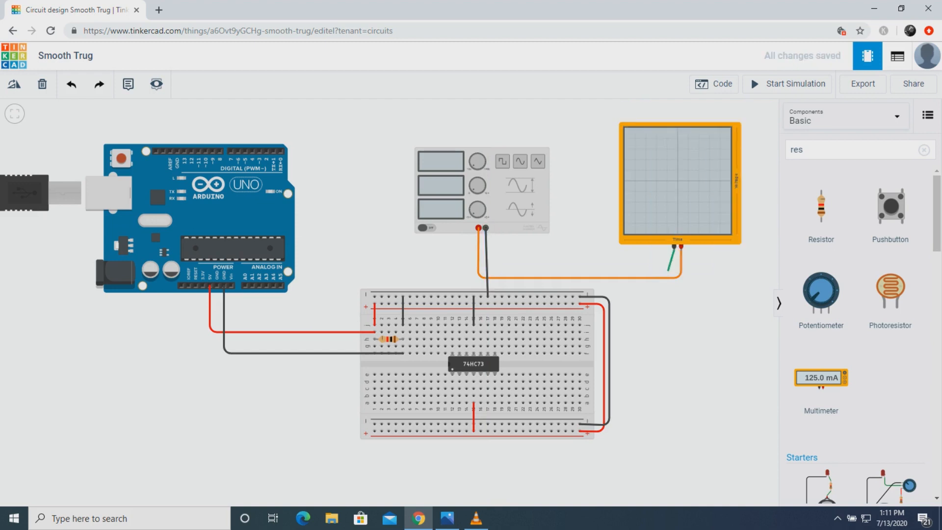
pyautogui.click(674, 273)
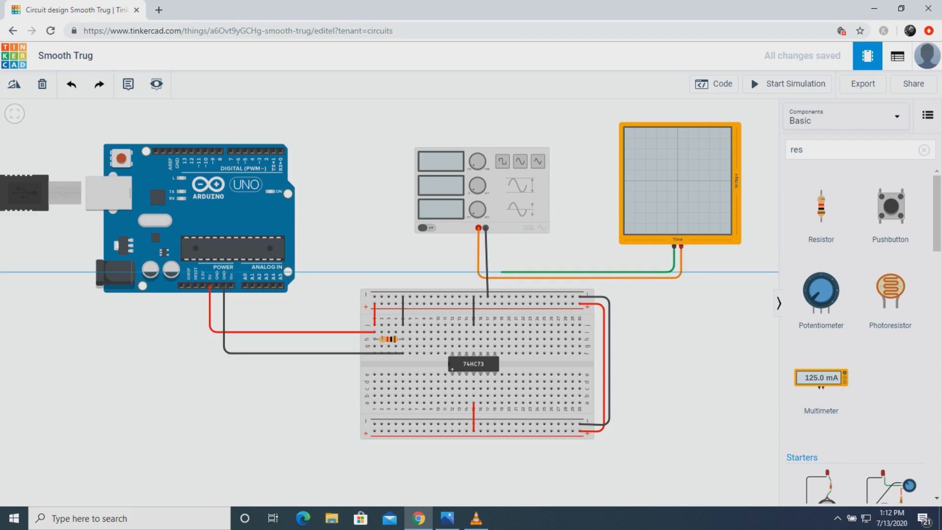
pyautogui.click(495, 271)
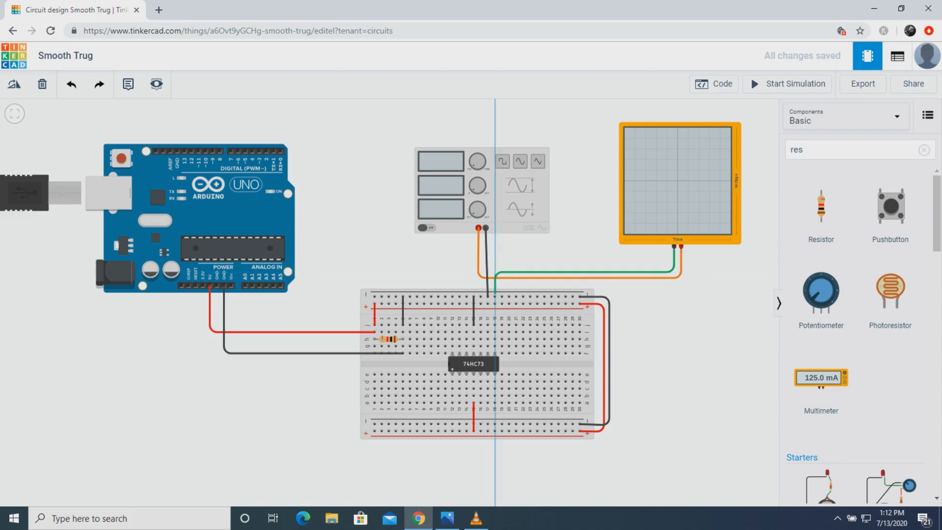
pyautogui.click(495, 296)
pyautogui.click(762, 138)
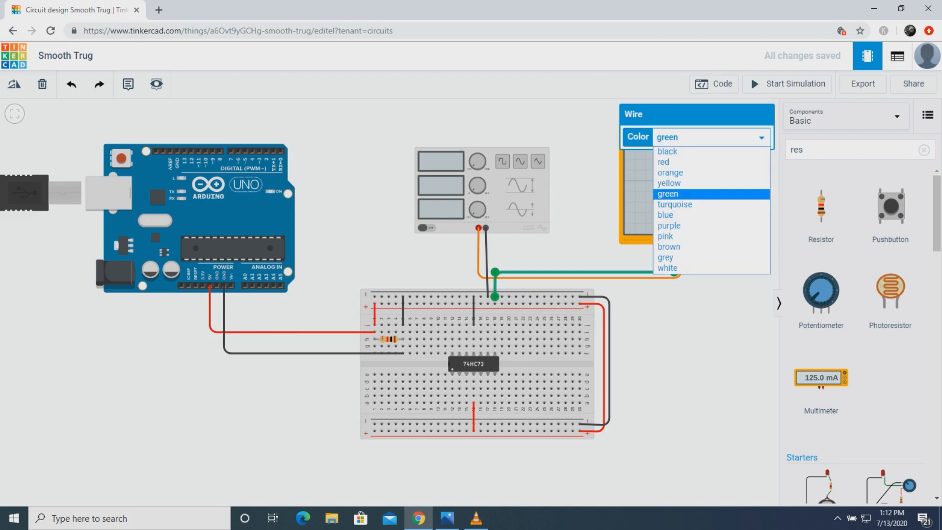
pyautogui.click(667, 151)
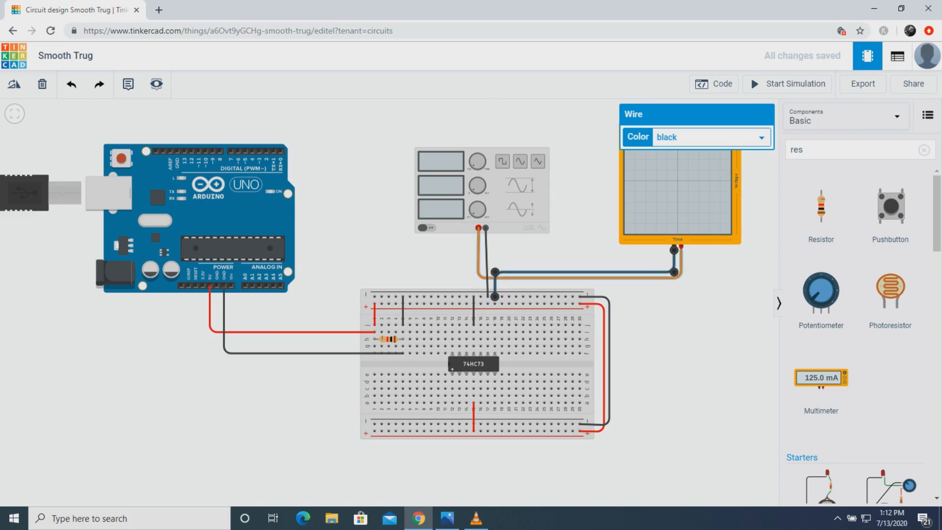
# Replace the orange wire between the instruments with an orange wire from the function generator's red terminal around the chip to breadboard hole c12.
pyautogui.click(581, 278)
pyautogui.press('Delete')
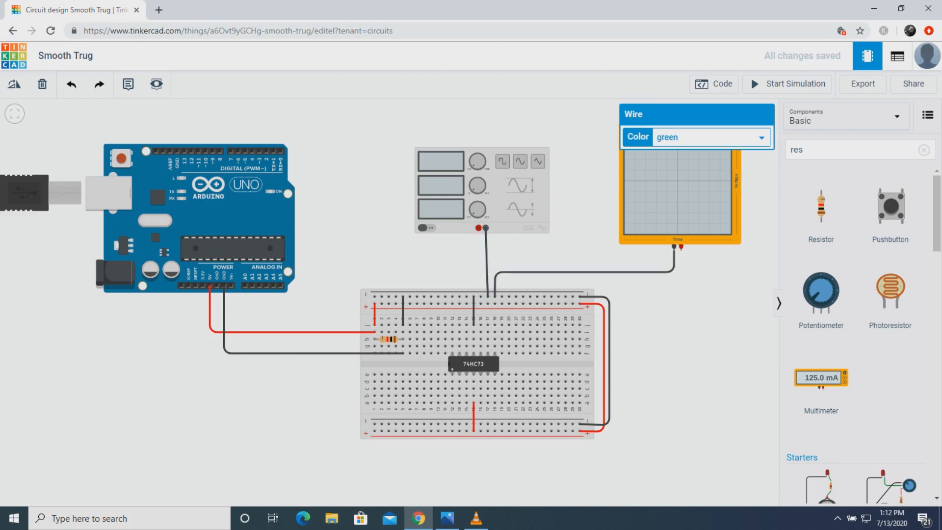
pyautogui.click(479, 228)
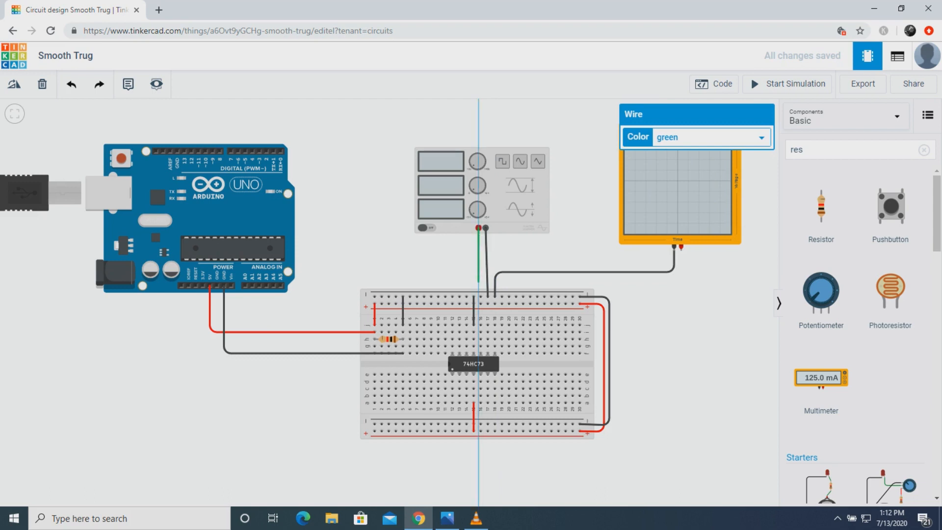
pyautogui.click(479, 282)
pyautogui.click(426, 283)
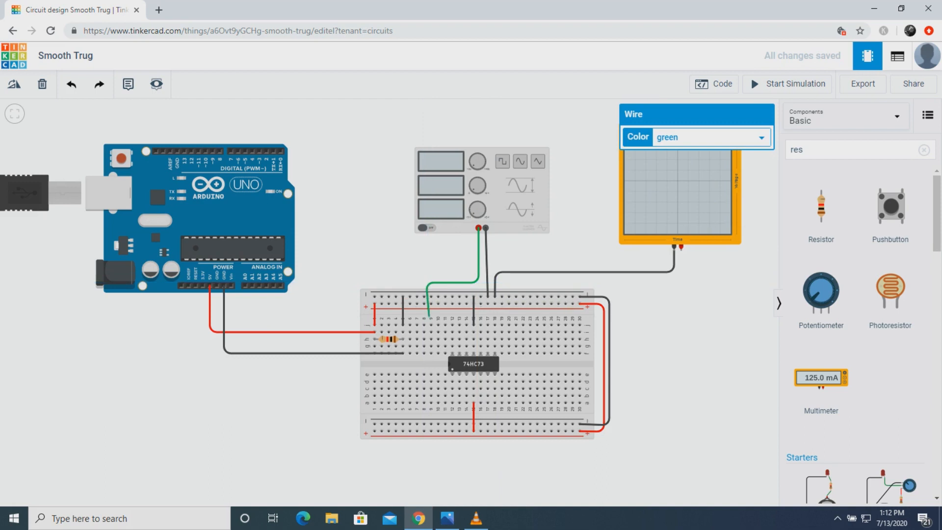
pyautogui.click(426, 387)
pyautogui.click(452, 389)
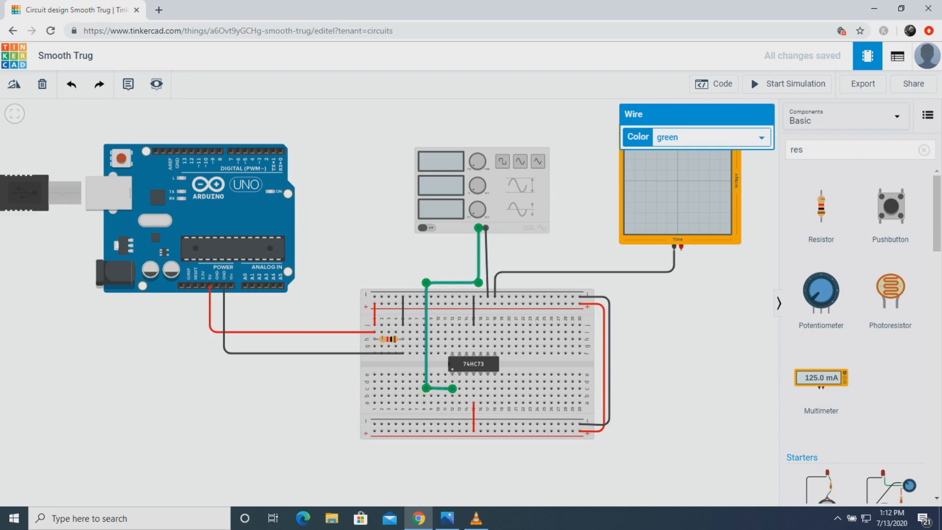
pyautogui.click(712, 138)
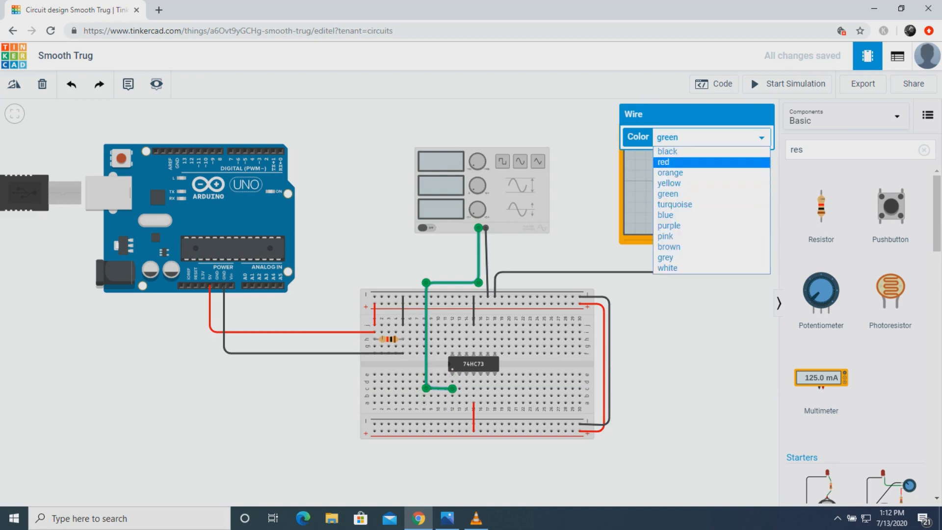
pyautogui.click(670, 173)
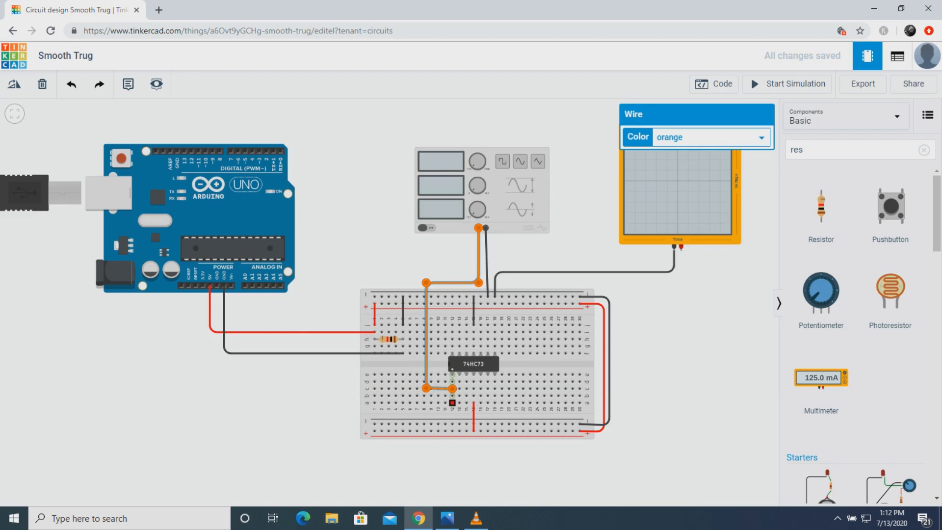
# Connect breadboard hole a12 to the oscilloscope's positive terminal with an orange wire routed squarely below the breadboard.
pyautogui.click(453, 403)
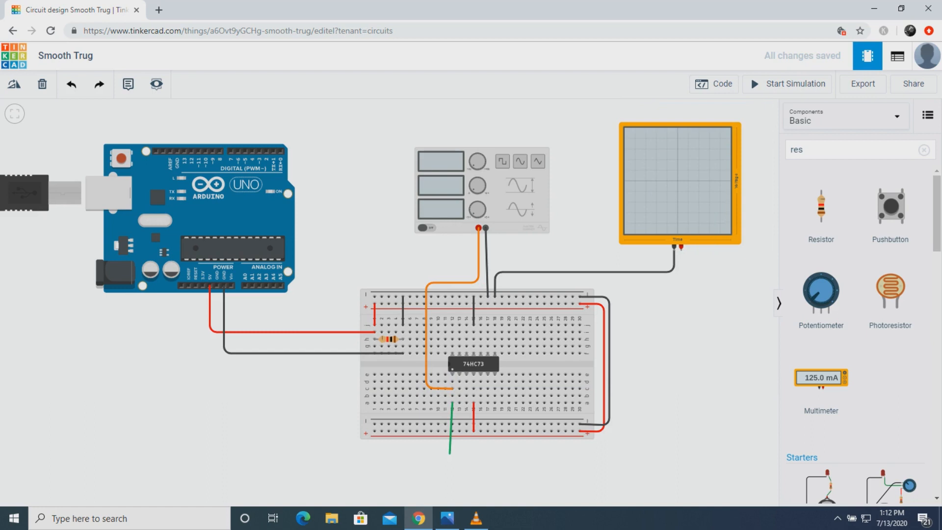
pyautogui.click(453, 454)
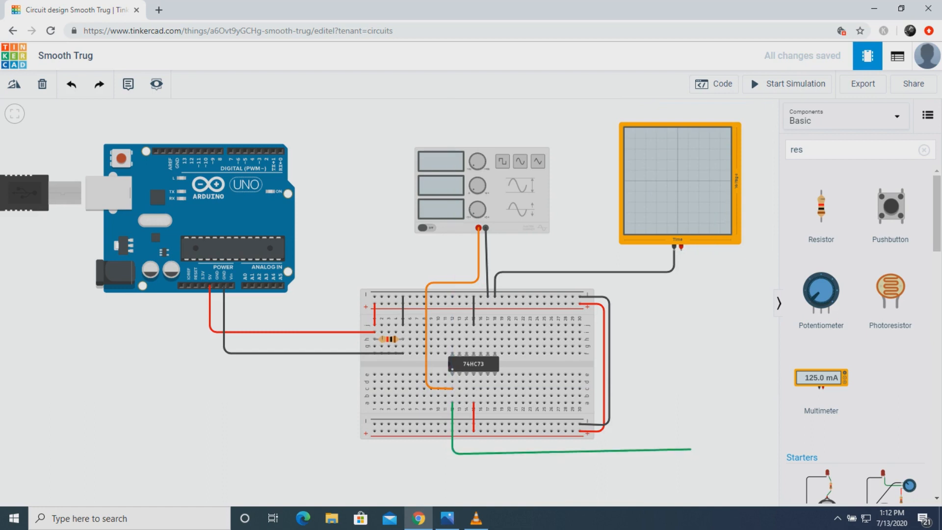
pyautogui.click(690, 450)
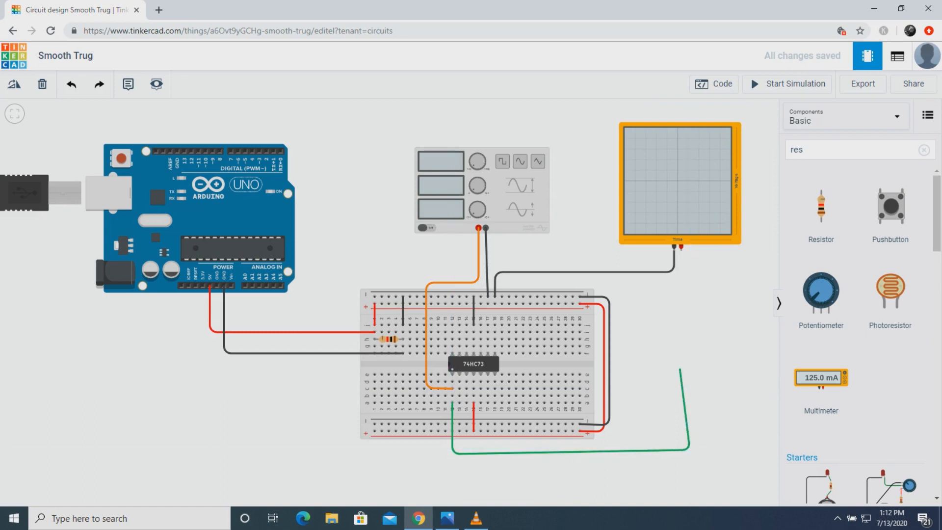
pyautogui.click(681, 248)
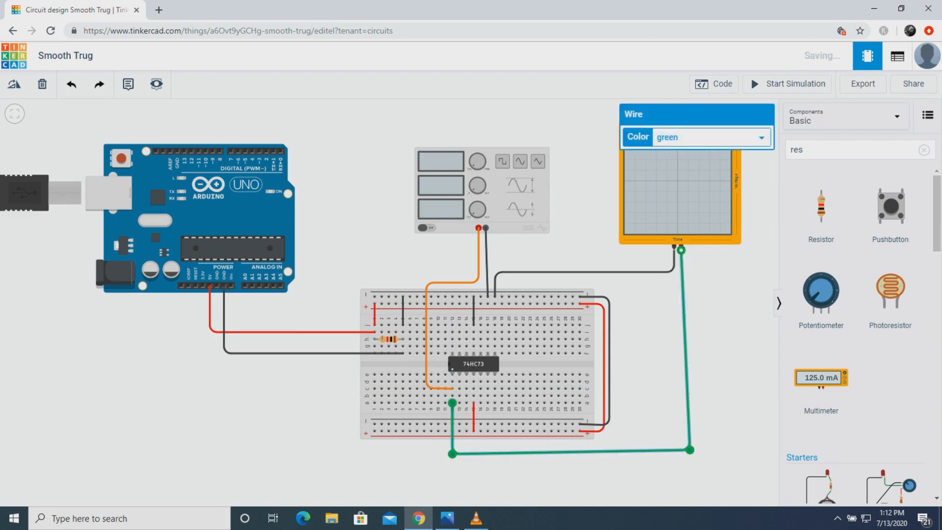
pyautogui.moveTo(690, 450); pyautogui.dragTo(681, 452)
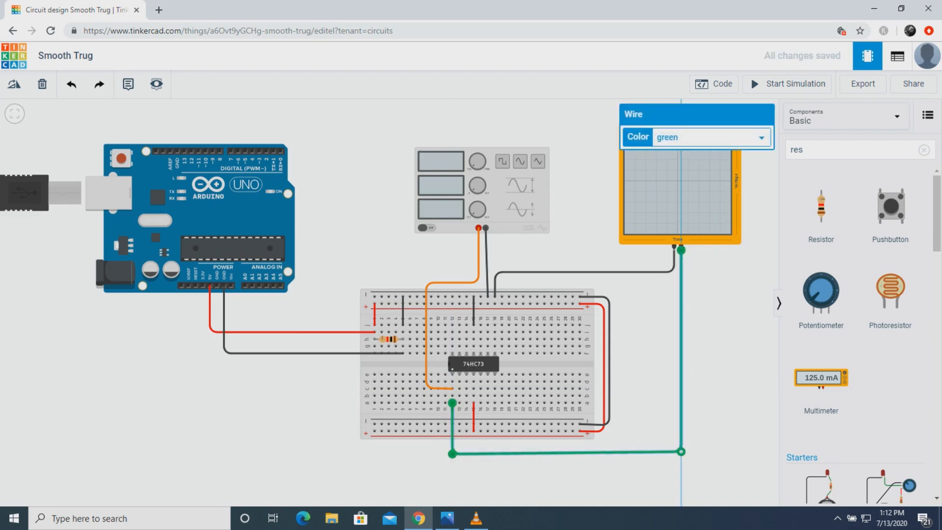
pyautogui.click(762, 137)
pyautogui.click(638, 173)
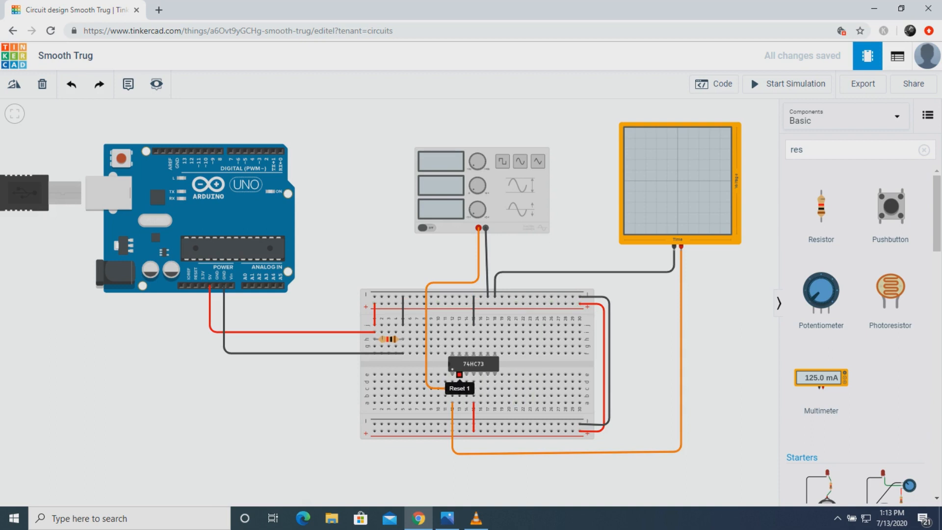
# Connect the 74HC73's Reset 1 pin from hole a13 to the lower positive rail with a green wire.
pyautogui.click(460, 403)
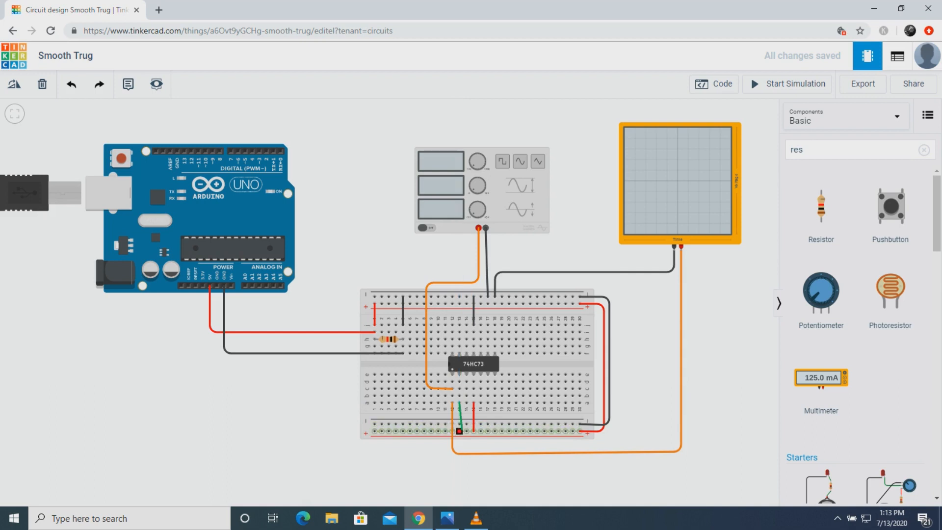
pyautogui.click(460, 431)
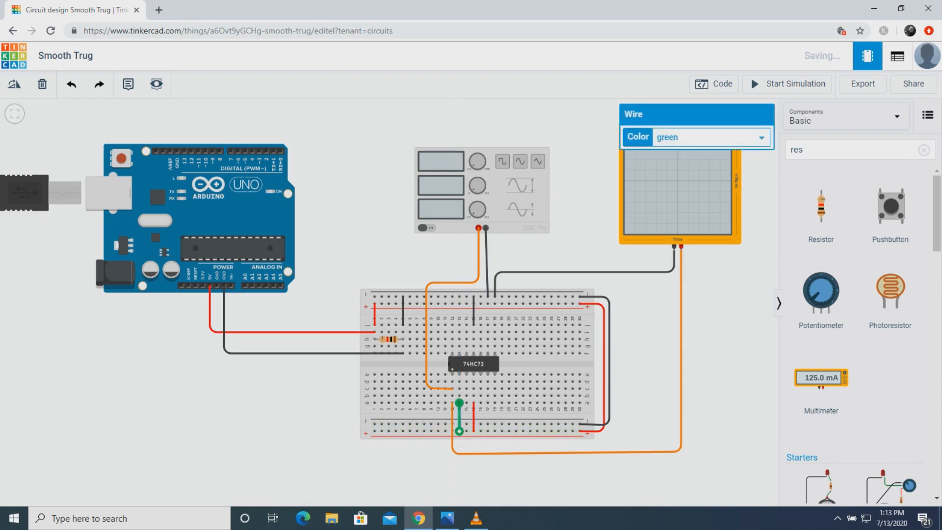
pyautogui.press('Escape')
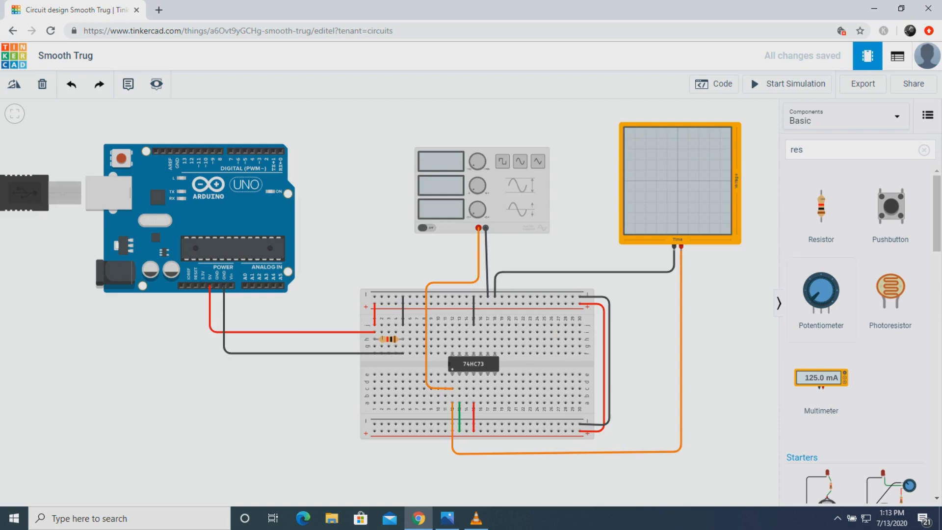
# Find the slideswitch component and place two on the breadboard across columns 25 to 27, one in the upper half and one in the lower.
pyautogui.click(829, 150)
pyautogui.press('BackSpace')
pyautogui.press('BackSpace')
pyautogui.press('BackSpace')
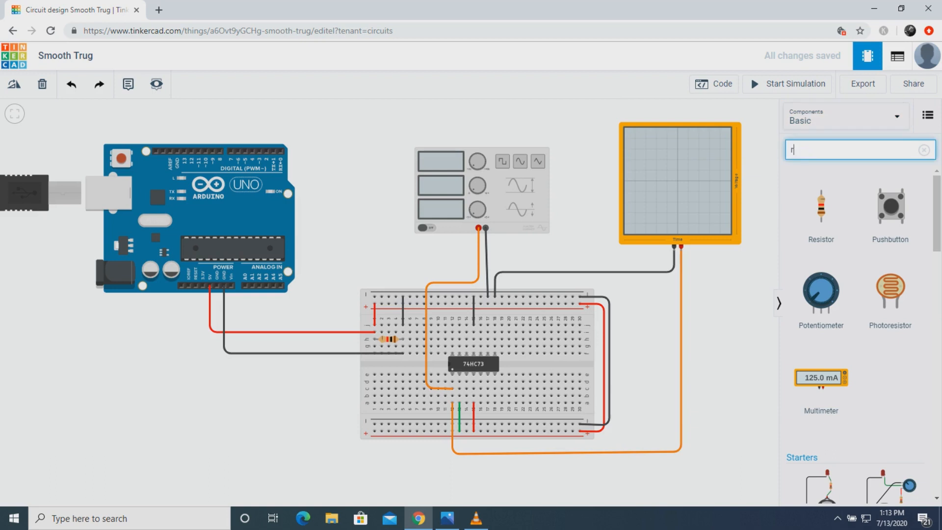
pyautogui.write('swi')
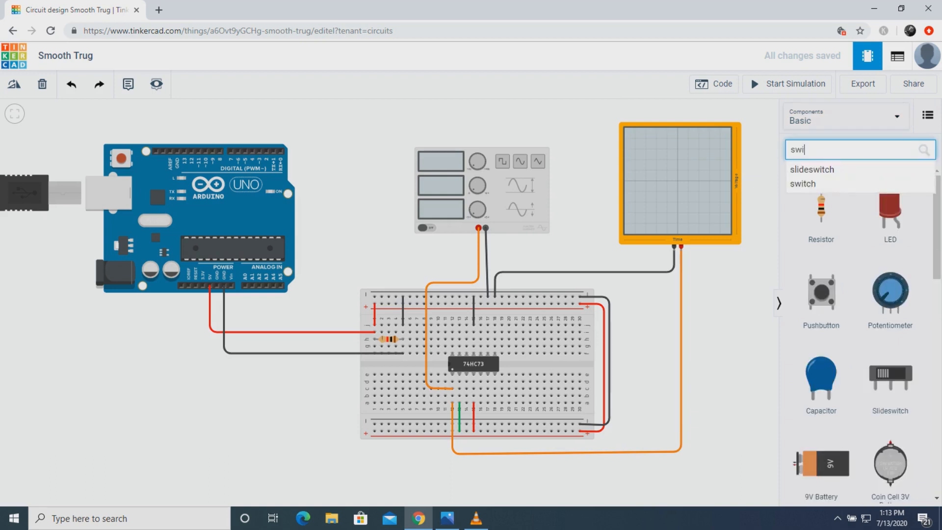
pyautogui.press('Down')
pyautogui.press('Return')
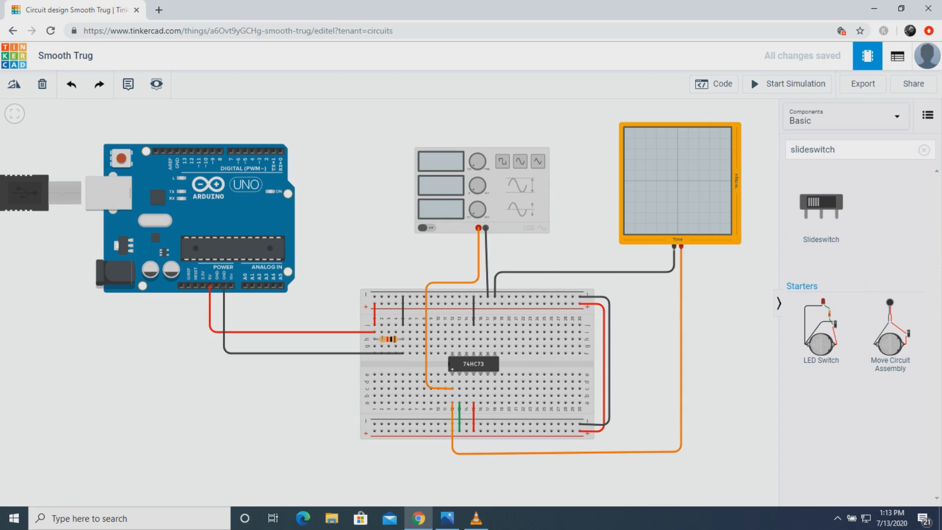
pyautogui.moveTo(821, 207); pyautogui.dragTo(551, 336)
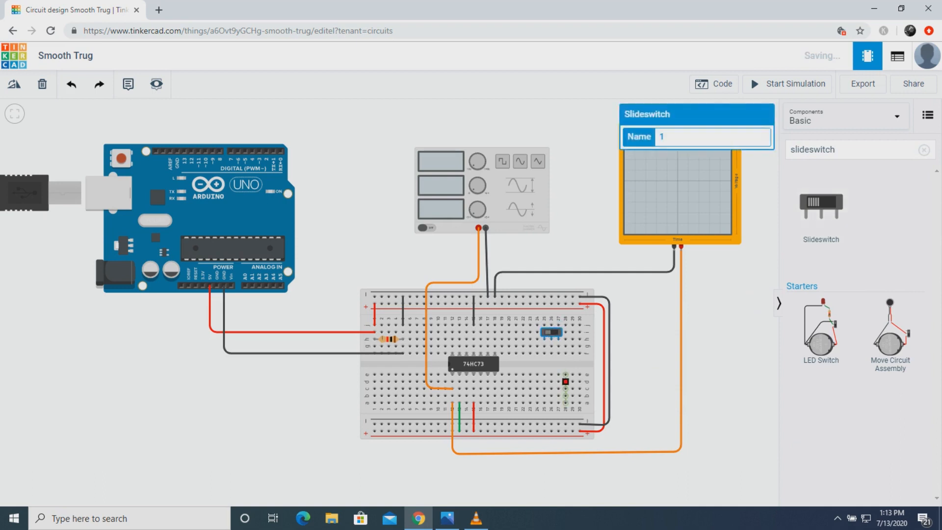
pyautogui.moveTo(821, 211); pyautogui.dragTo(551, 390)
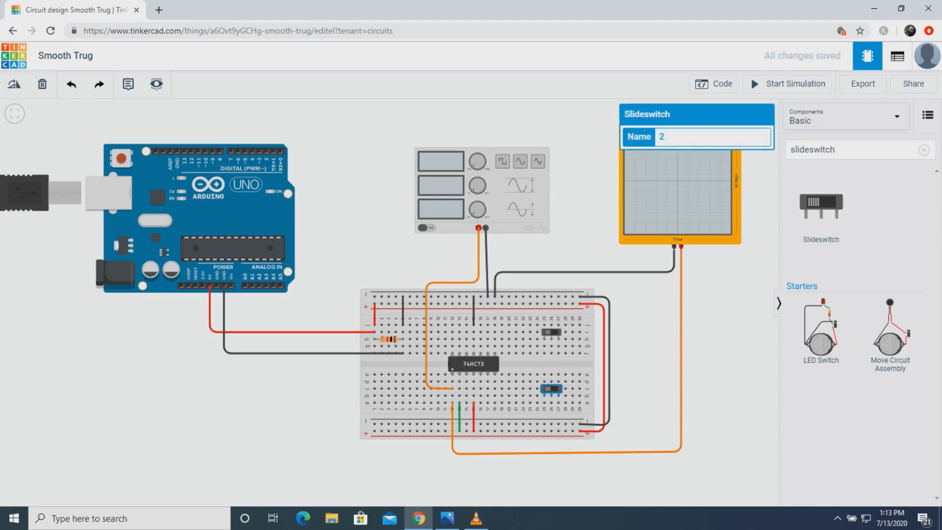
# Run the simulation briefly to test toggling the upper slide switch, and stop it.
pyautogui.scroll(8, 558, 352)
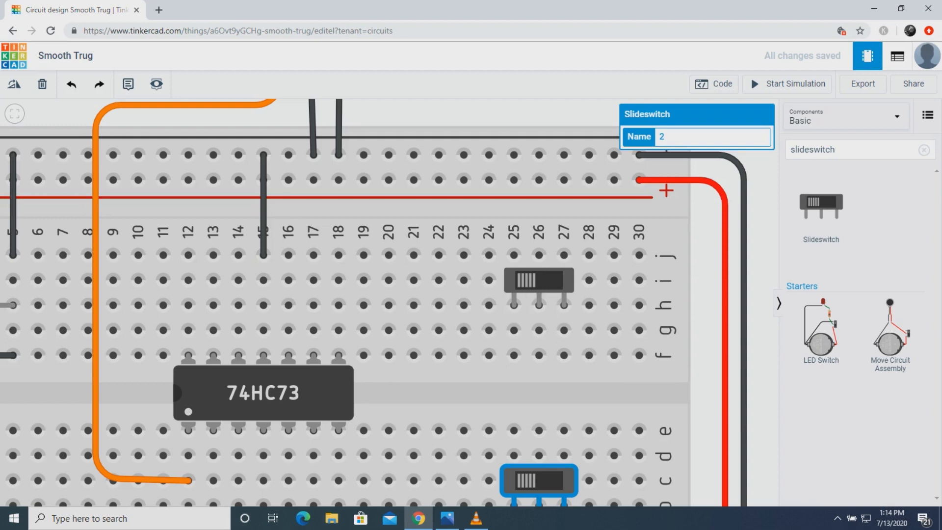
pyautogui.click(539, 282)
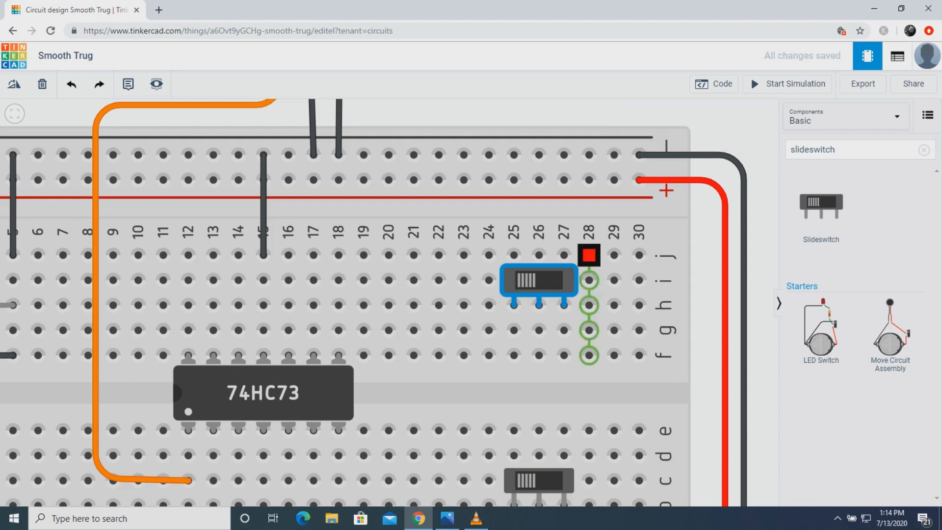
pyautogui.click(788, 84)
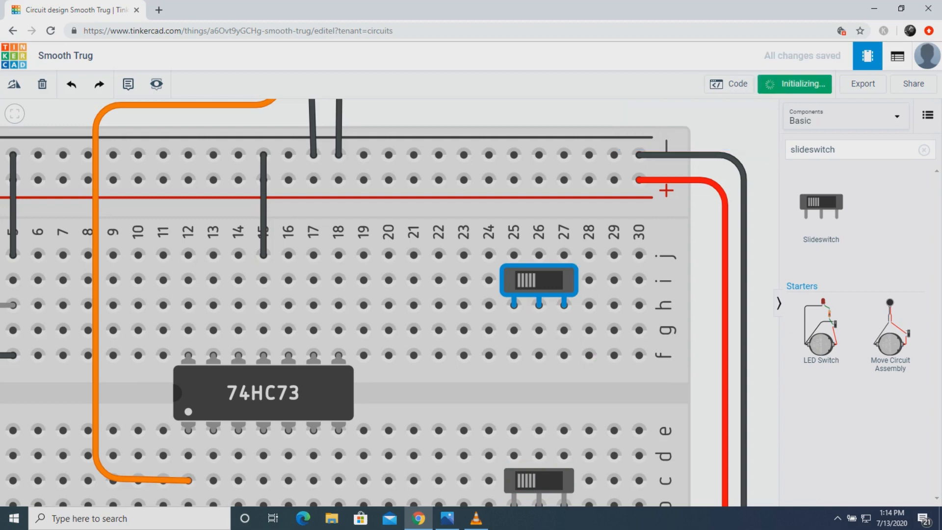
pyautogui.click(539, 280)
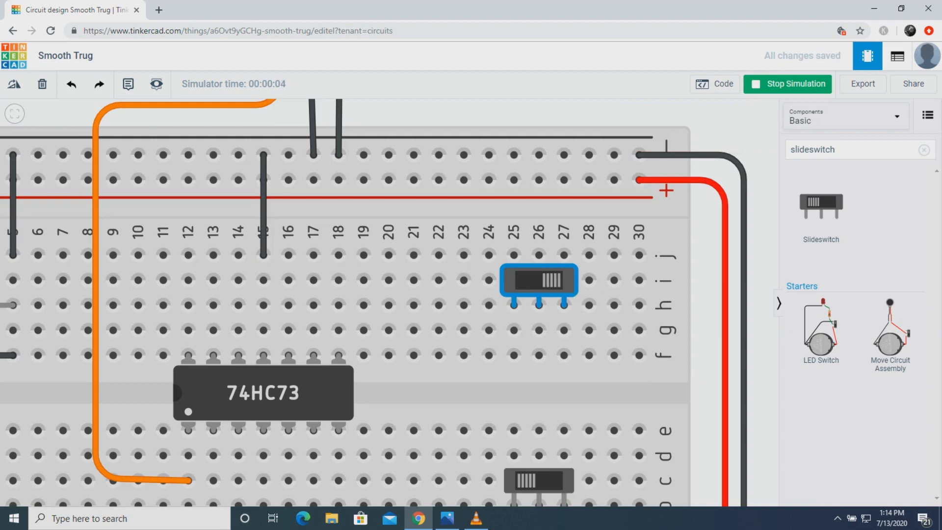
pyautogui.click(788, 84)
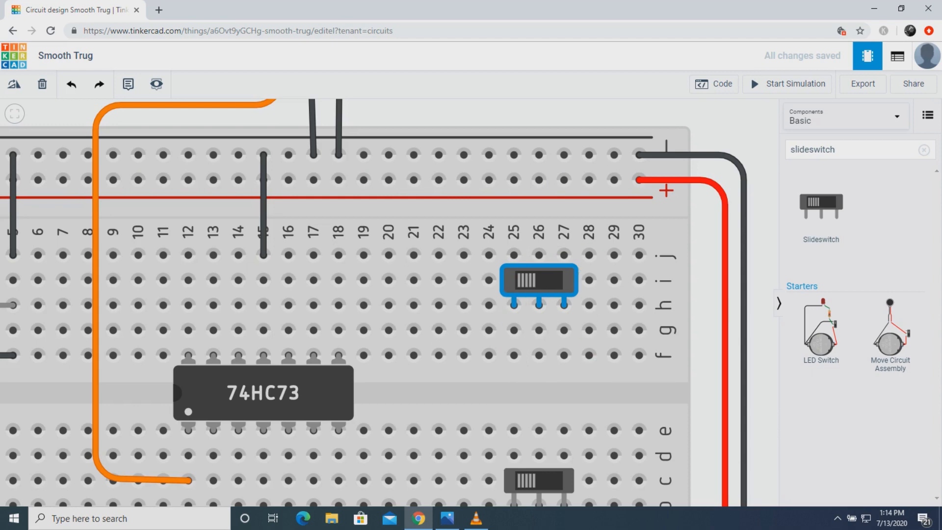
# Connect the upper slide switch's column 25 terminal from hole j25 to the upper positive rail with a green wire.
pyautogui.scroll(-3, 538, 330)
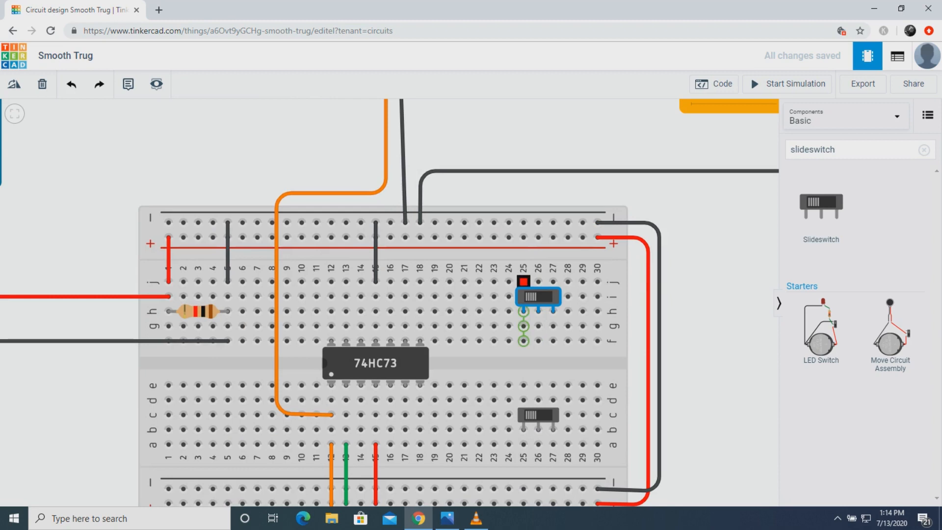
pyautogui.click(523, 282)
pyautogui.click(524, 237)
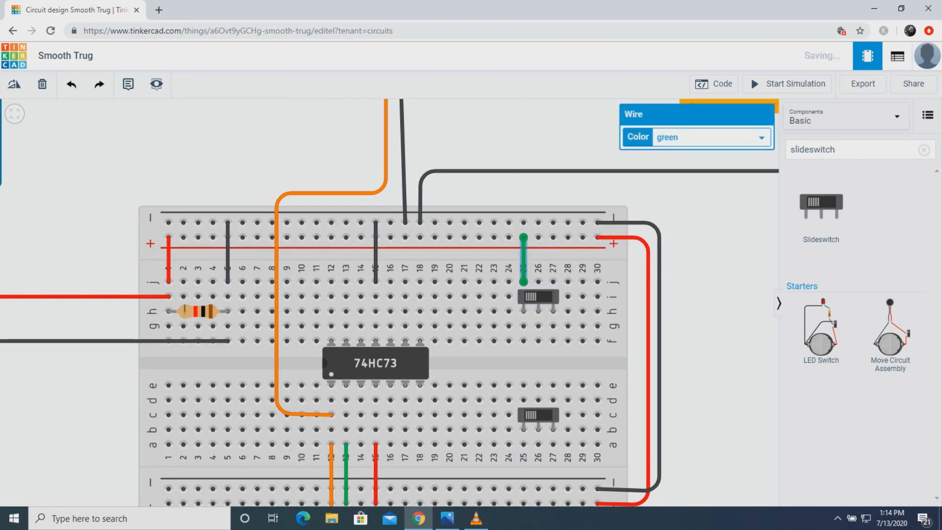
# Recolor the upper switch's column 25 wire red and connect hole j27 to the upper negative rail with a black wire.
pyautogui.click(711, 137)
pyautogui.click(663, 162)
pyautogui.click(553, 281)
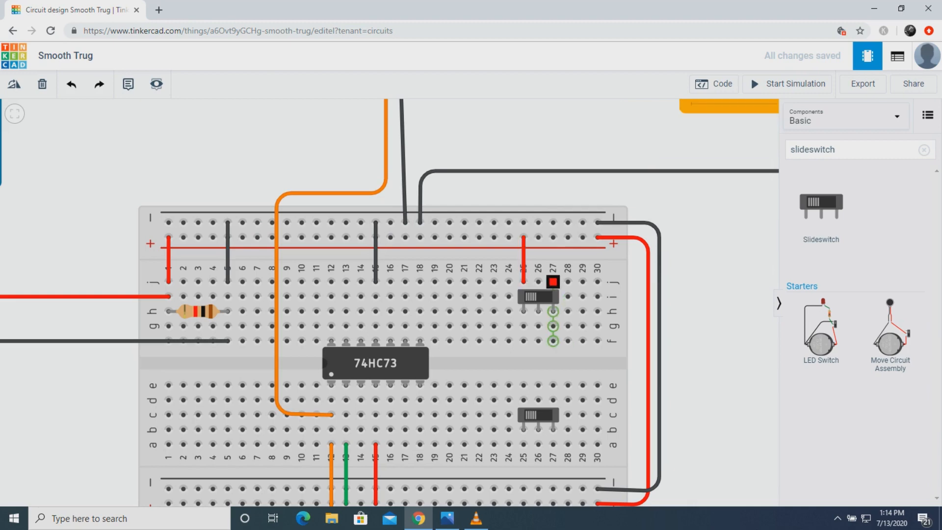
pyautogui.click(553, 223)
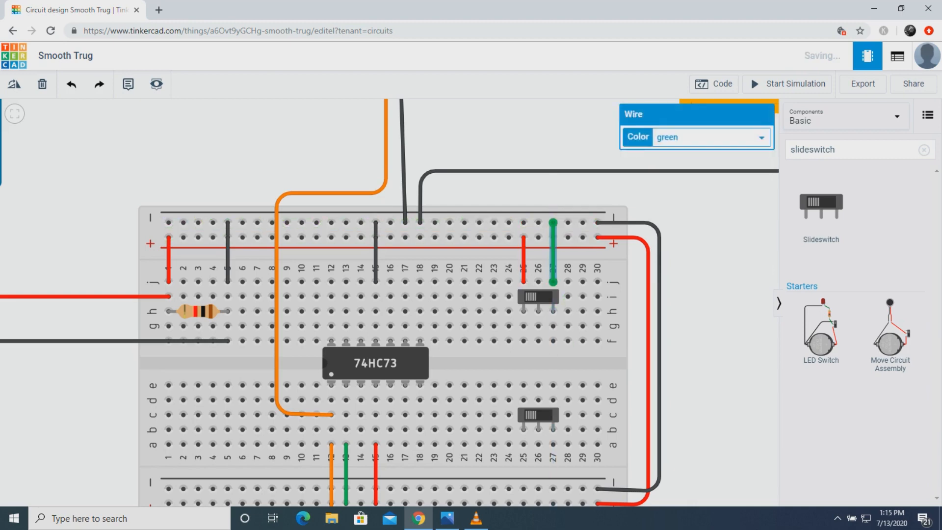
pyautogui.click(711, 138)
pyautogui.click(667, 151)
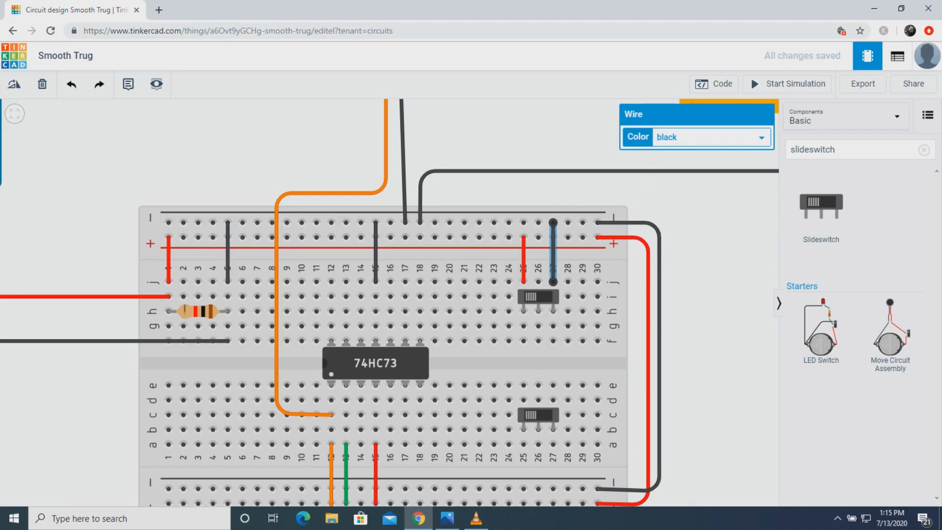
# Connect the lower slide switch's column 25 terminal from hole a25 to the lower positive rail with a red wire.
pyautogui.scroll(-2, 524, 444)
pyautogui.scroll(3, 523, 444)
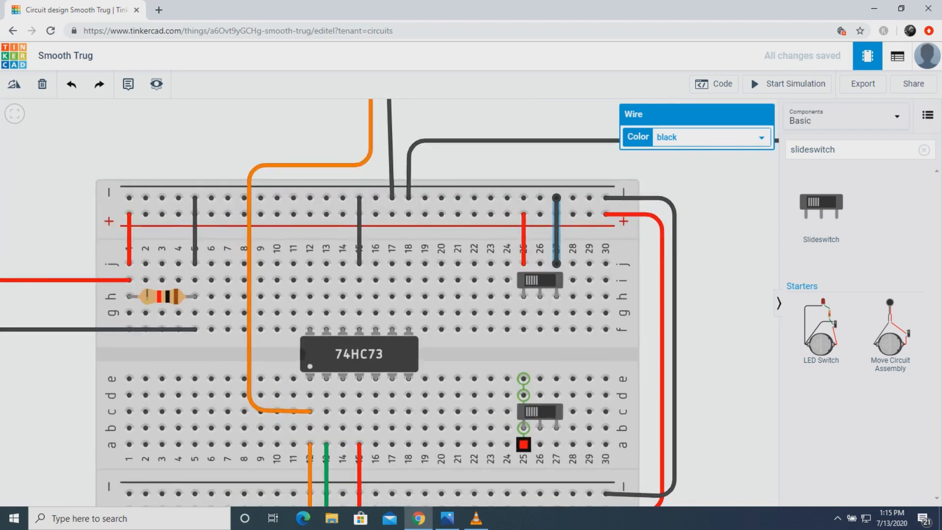
pyautogui.scroll(-3, 524, 445)
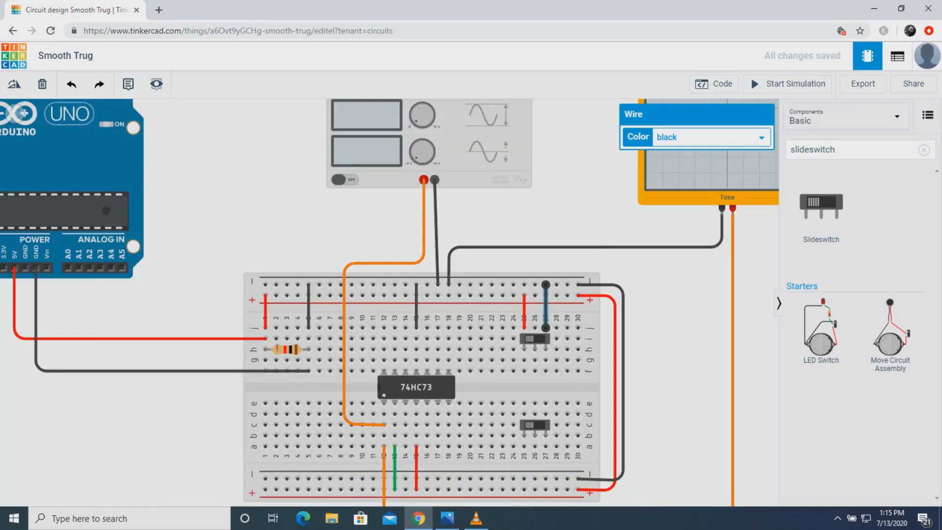
pyautogui.scroll(2, 673, 461)
pyautogui.scroll(-5, 672, 460)
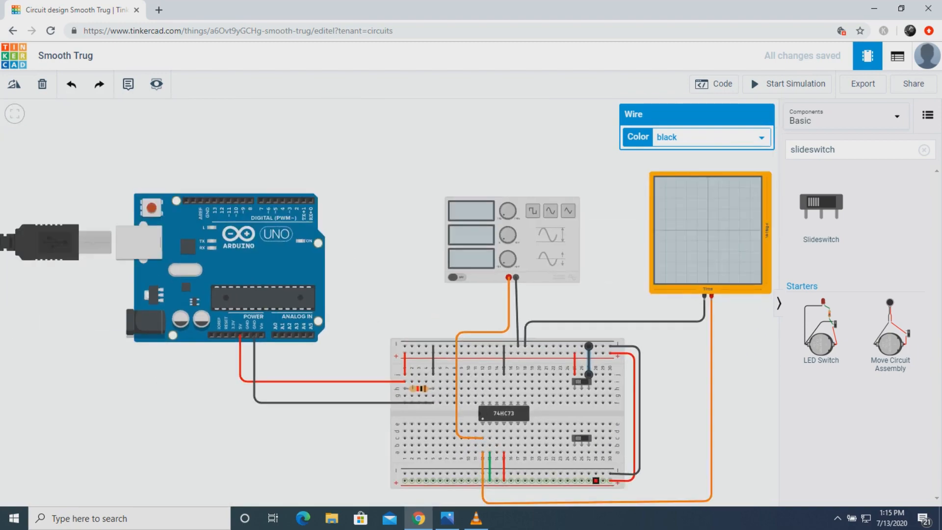
pyautogui.scroll(3, 589, 462)
pyautogui.scroll(-2, 606, 481)
pyautogui.moveTo(607, 484); pyautogui.dragTo(592, 349)
pyautogui.scroll(-3, 570, 319)
pyautogui.scroll(8, 568, 315)
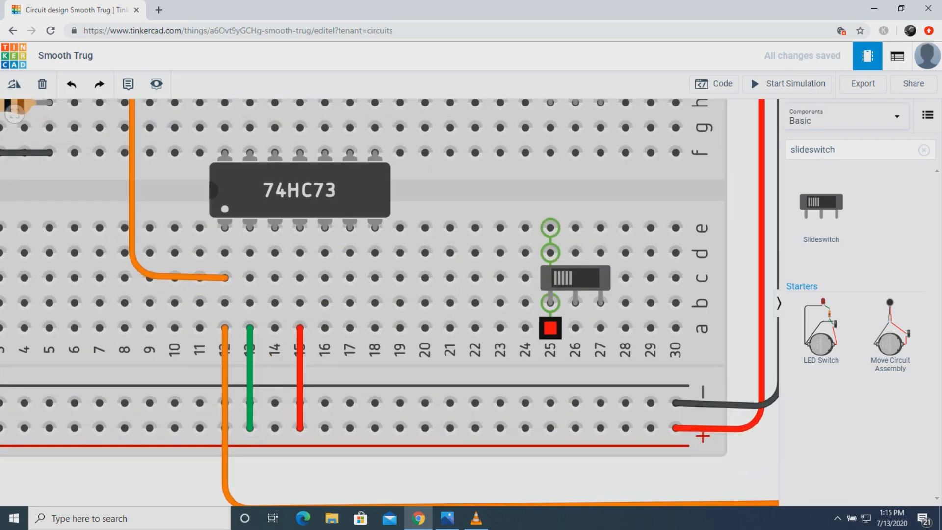
pyautogui.click(550, 327)
pyautogui.click(550, 428)
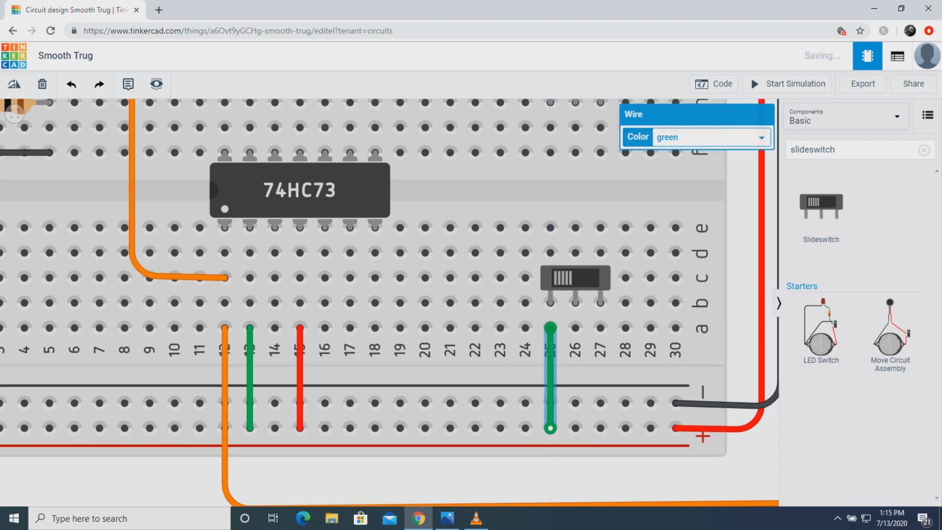
pyautogui.click(712, 138)
pyautogui.click(667, 163)
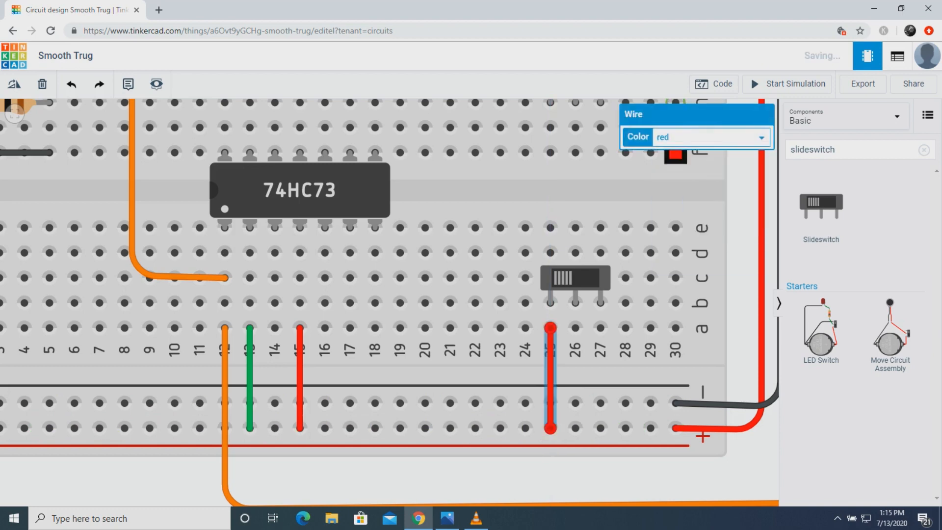
# Connect the lower slide switch's column 27 terminal from hole a27 to the lower negative rail with a black wire.
pyautogui.click(601, 327)
pyautogui.click(600, 403)
pyautogui.click(712, 138)
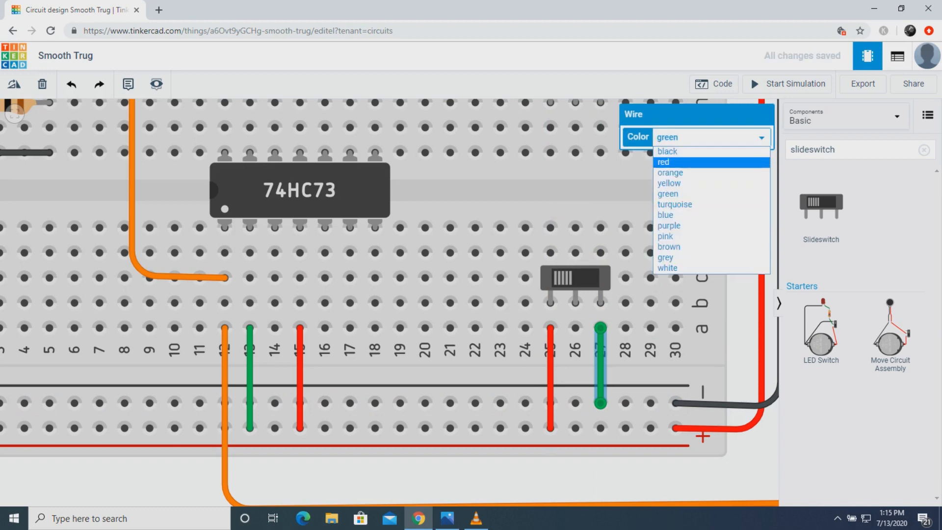
pyautogui.click(668, 151)
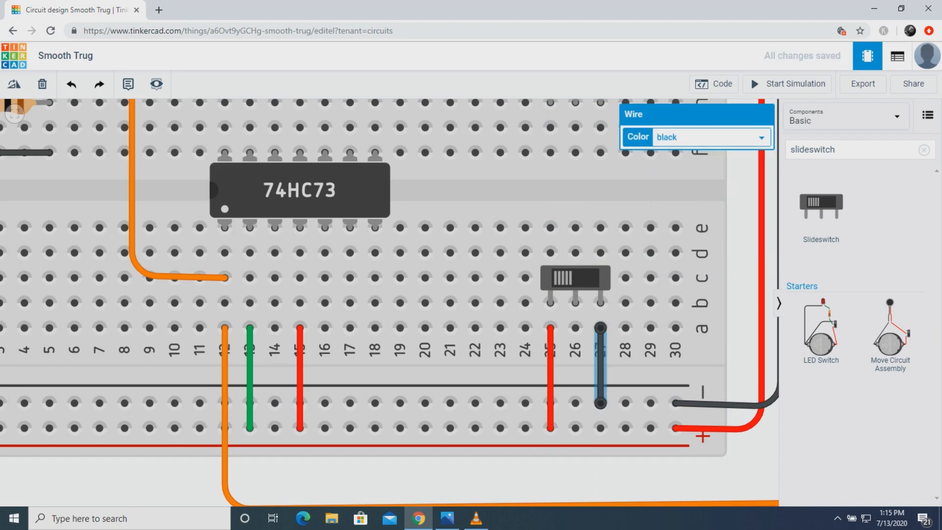
# Route a green wire from the 74HC73's column 14 pin at hole d14 to the lower slide switch's middle terminal at hole a26.
pyautogui.click(275, 253)
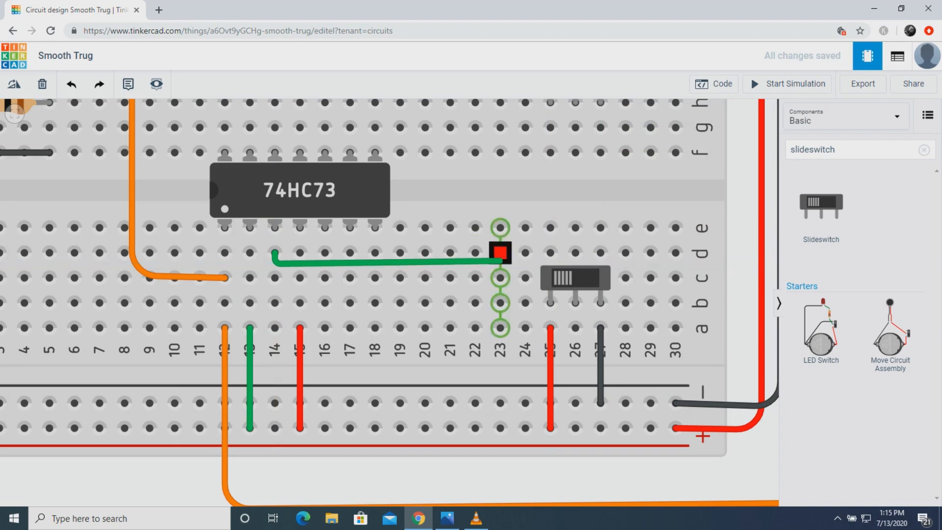
pyautogui.click(513, 264)
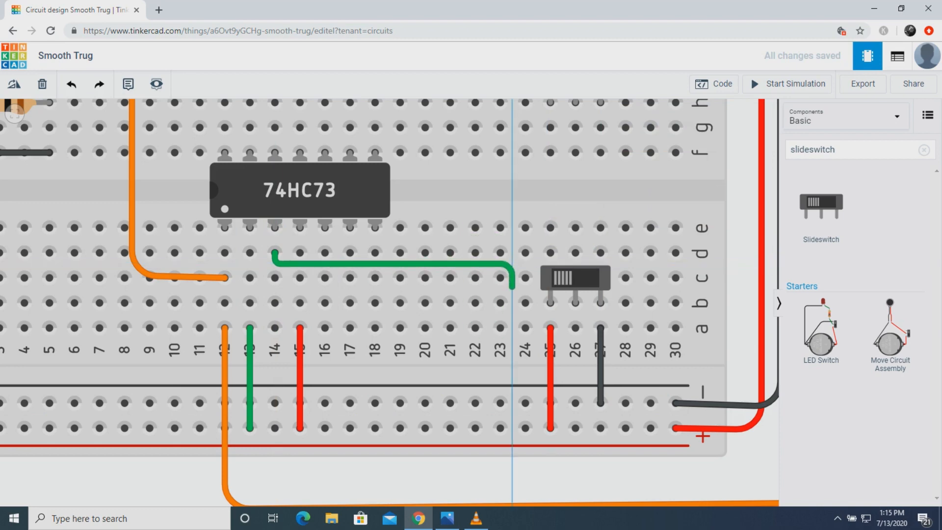
pyautogui.click(512, 315)
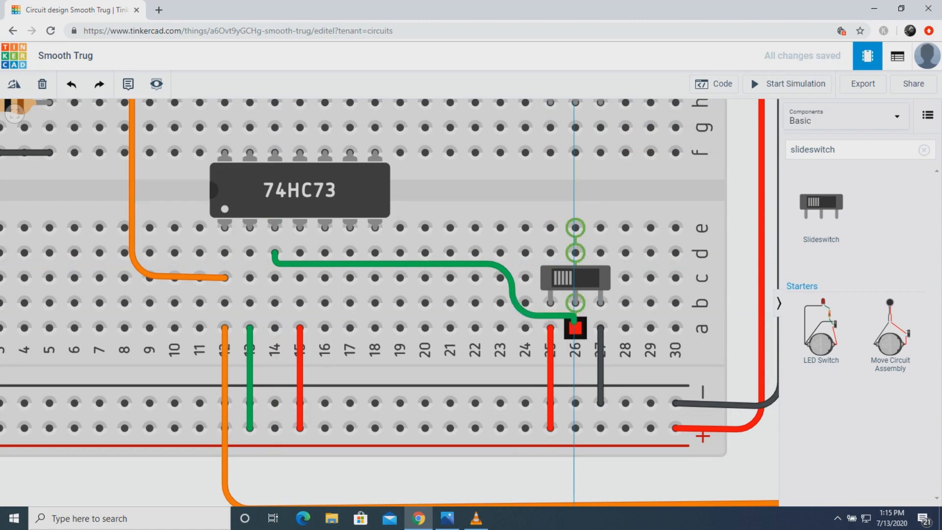
pyautogui.click(575, 328)
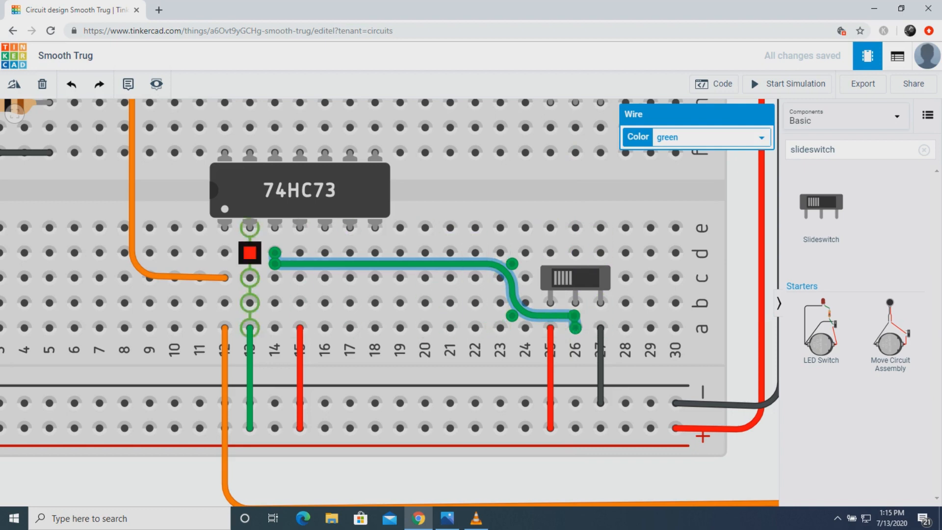
# Connect the 74HC73's J1 pin from hole g12 to the upper slide switch's middle terminal at hole g26 with a green wire.
pyautogui.scroll(-2, 457, 147)
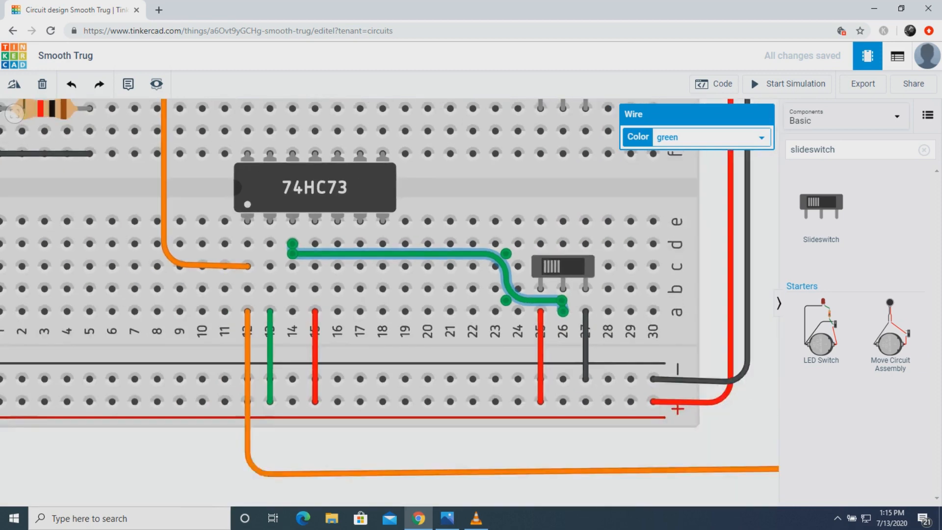
pyautogui.scroll(-3, 535, 171)
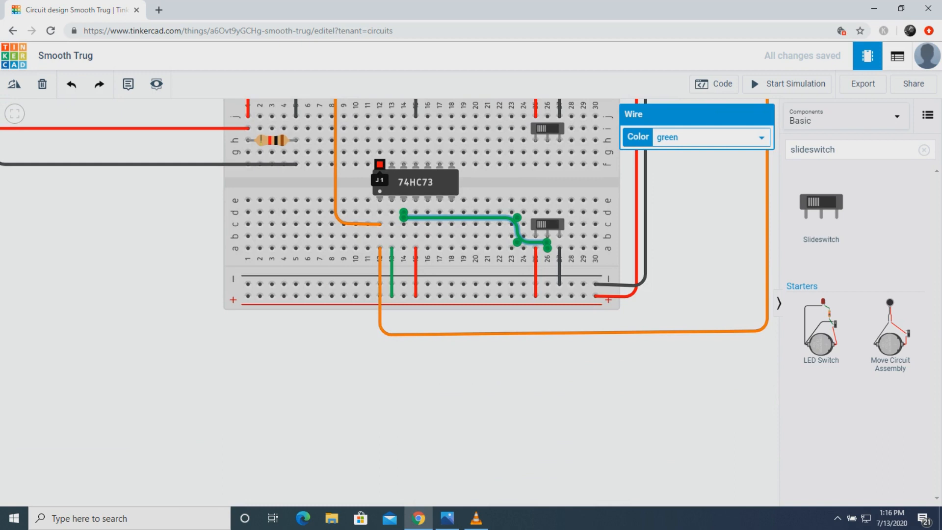
pyautogui.click(379, 152)
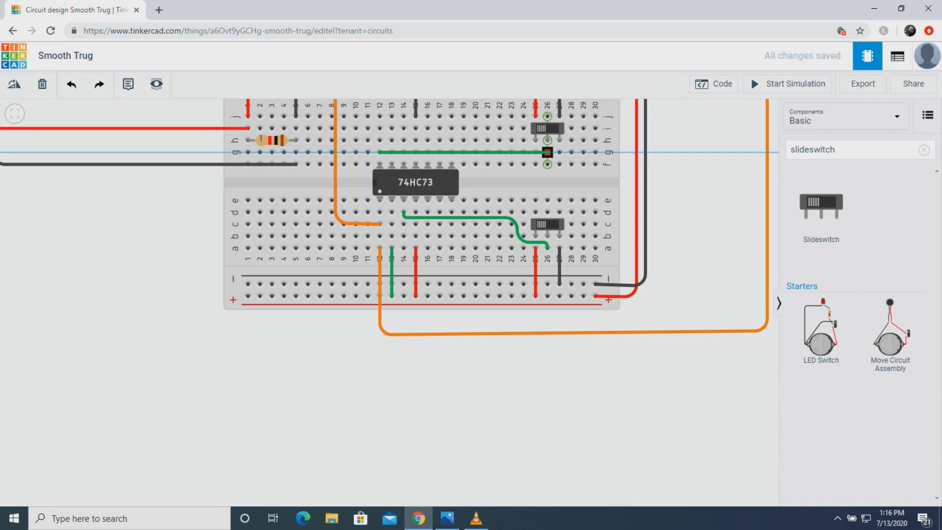
pyautogui.click(548, 152)
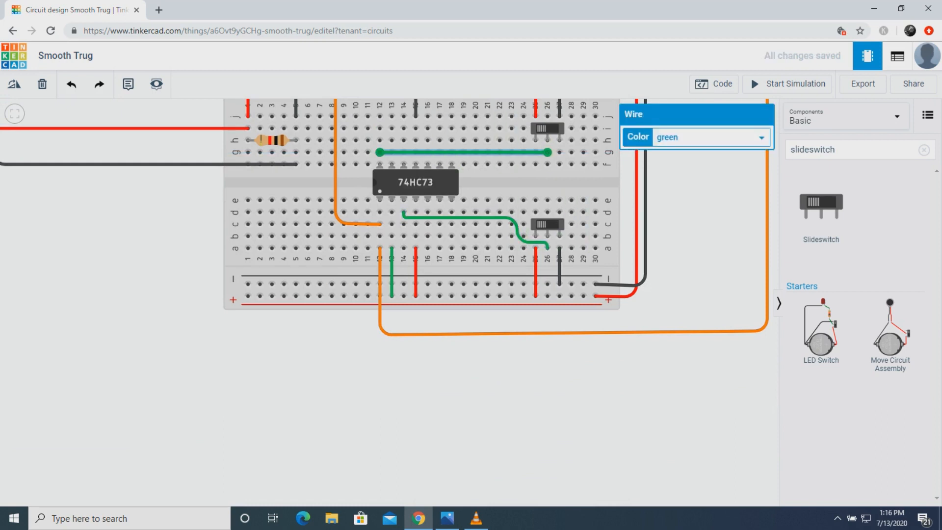
pyautogui.click(491, 378)
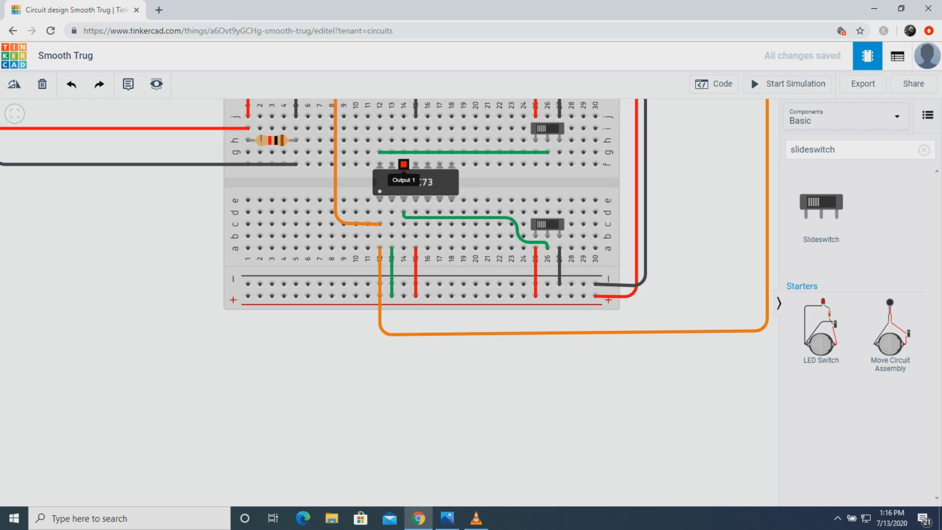
# Search the components for "osc" and place a second oscilloscope beside the breadboard, directly below the first one.
pyautogui.scroll(-4, 405, 162)
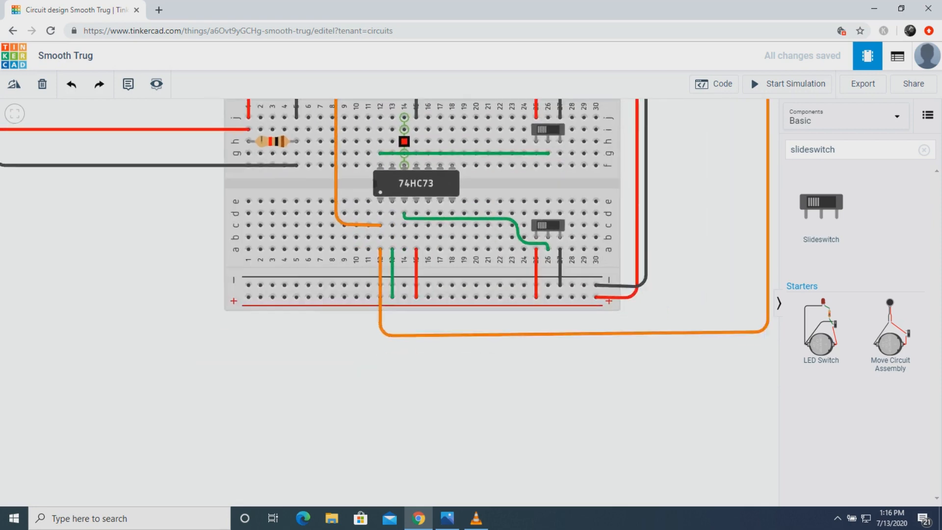
pyautogui.scroll(-3, 404, 145)
pyautogui.moveTo(393, 106); pyautogui.dragTo(415, 301)
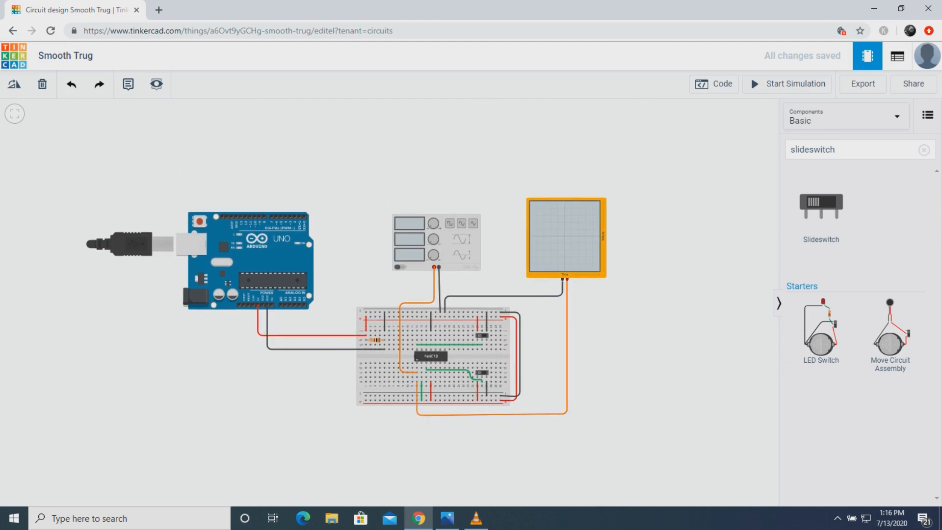
pyautogui.click(857, 149)
pyautogui.press('BackSpace')
pyautogui.press('BackSpace')
pyautogui.press('BackSpace')
pyautogui.press('BackSpace')
pyautogui.press('BackSpace')
pyautogui.press('BackSpace')
pyautogui.press('BackSpace')
pyautogui.press('BackSpace')
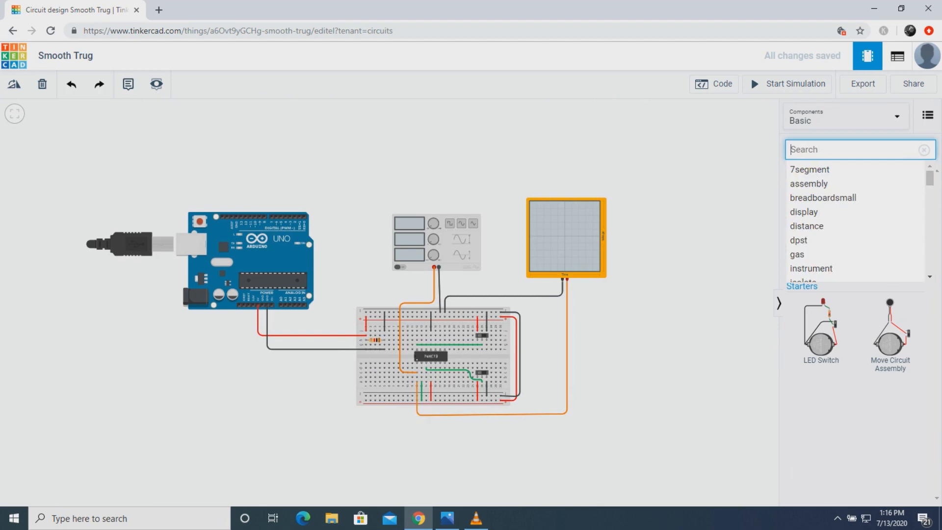
pyautogui.write('os')
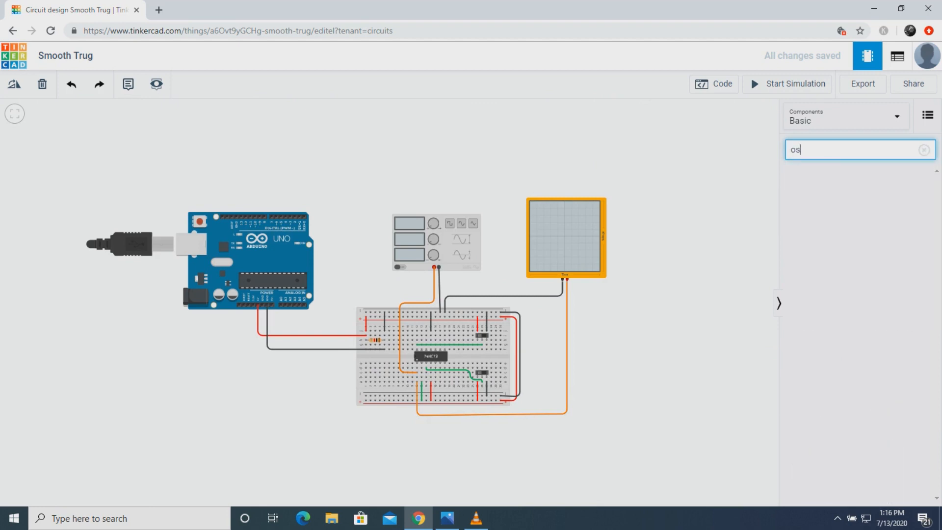
pyautogui.write('lc')
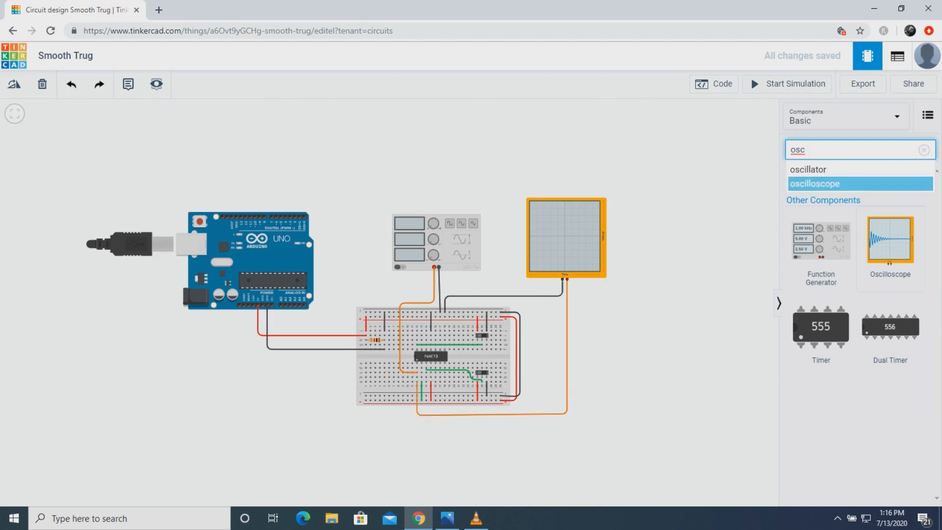
pyautogui.moveTo(890, 241); pyautogui.dragTo(569, 350)
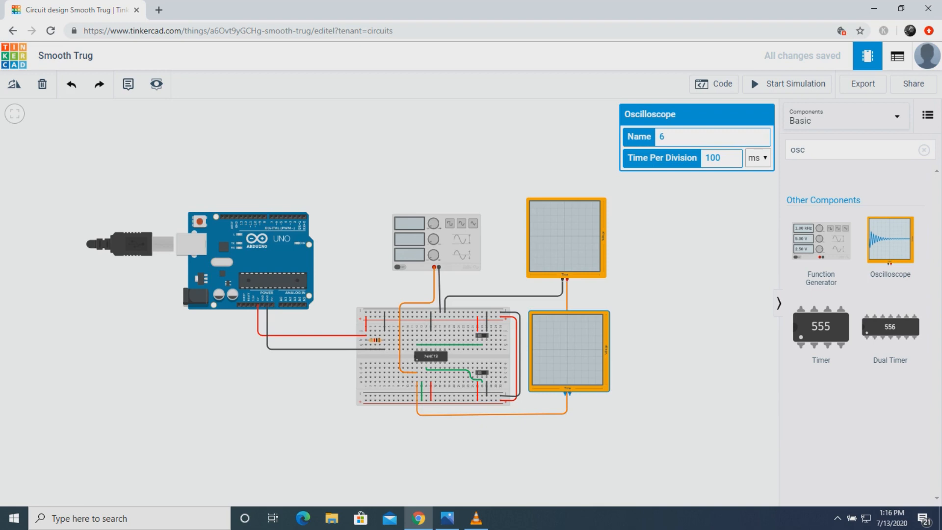
# Route an orange wire from the 74HC73's Output 1 at hole h14 around the breadboard to the second oscilloscope's positive terminal.
pyautogui.scroll(4, 543, 411)
pyautogui.moveTo(543, 411); pyautogui.dragTo(547, 337)
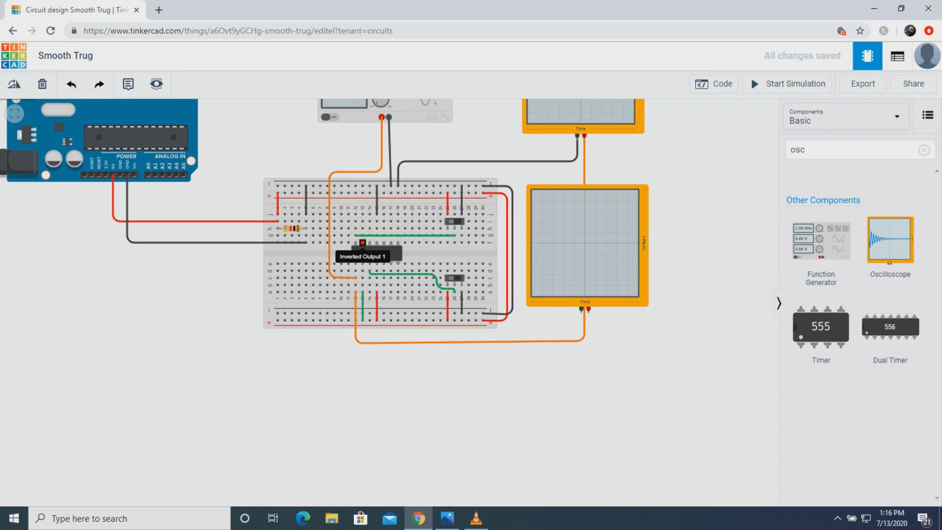
pyautogui.click(372, 231)
pyautogui.click(370, 228)
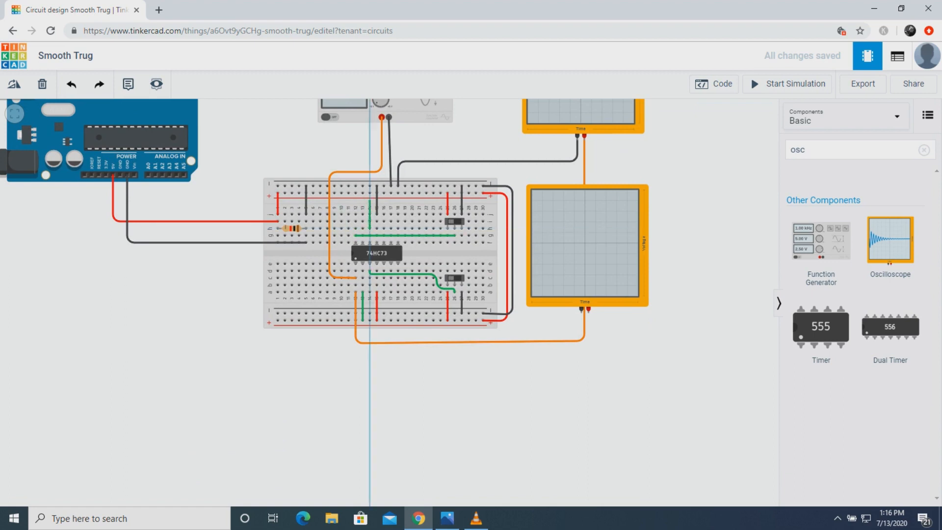
pyautogui.click(370, 201)
pyautogui.click(338, 201)
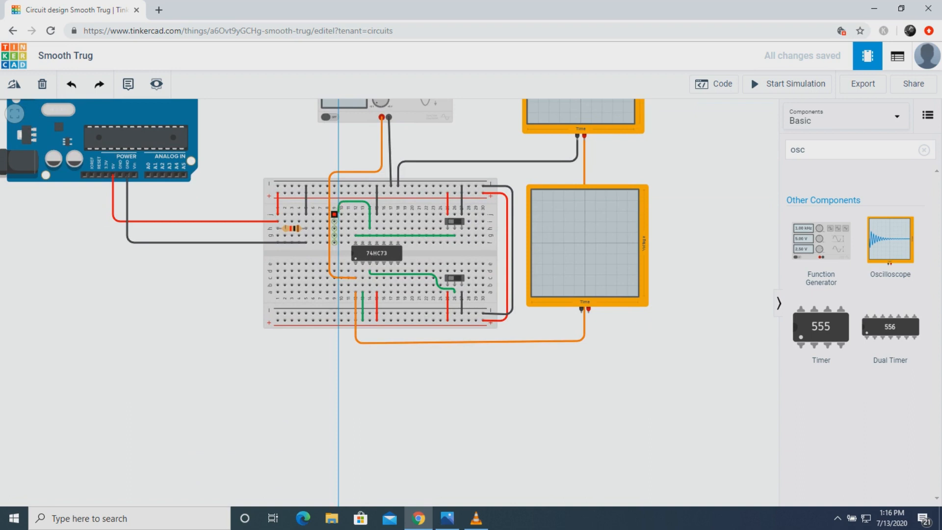
pyautogui.click(338, 367)
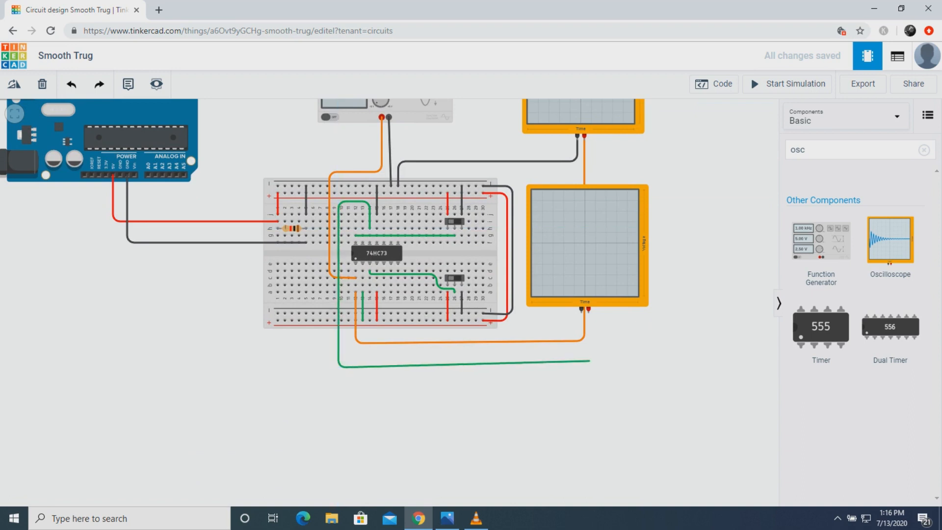
pyautogui.click(590, 365)
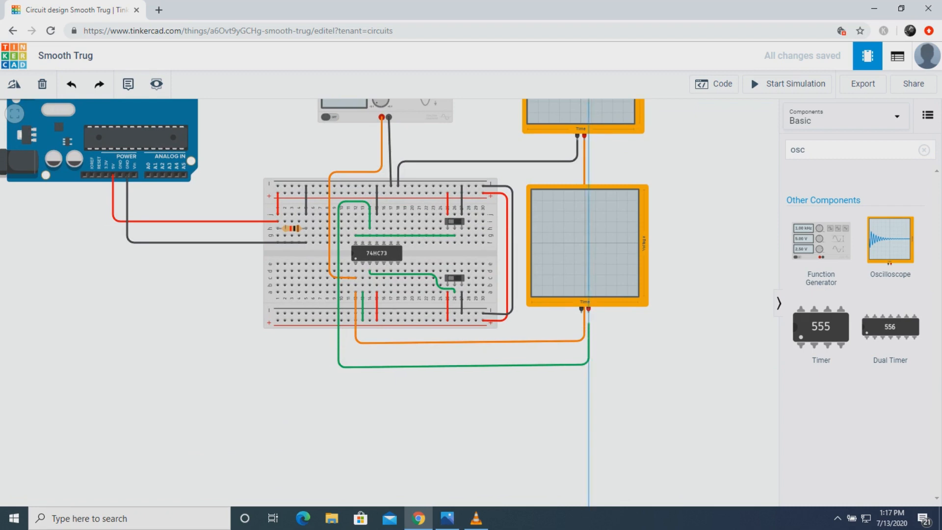
pyautogui.click(589, 312)
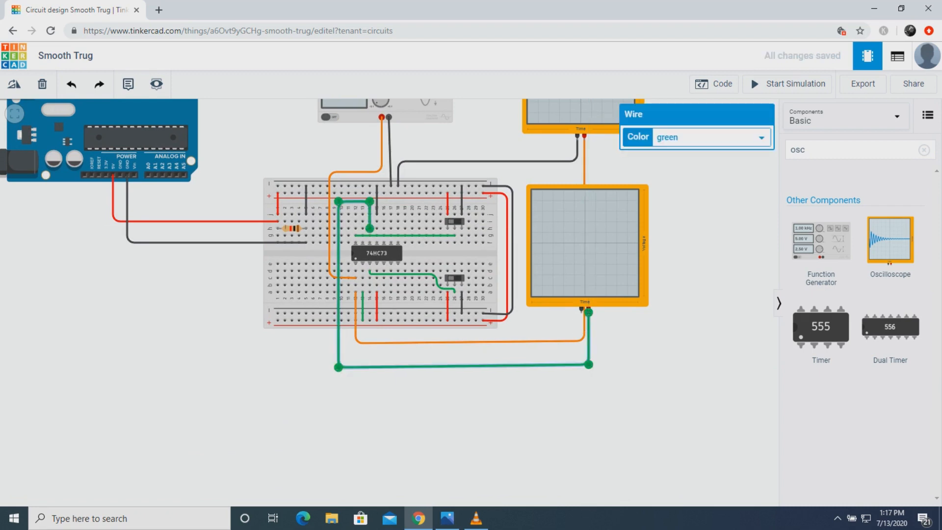
pyautogui.click(707, 138)
pyautogui.click(677, 174)
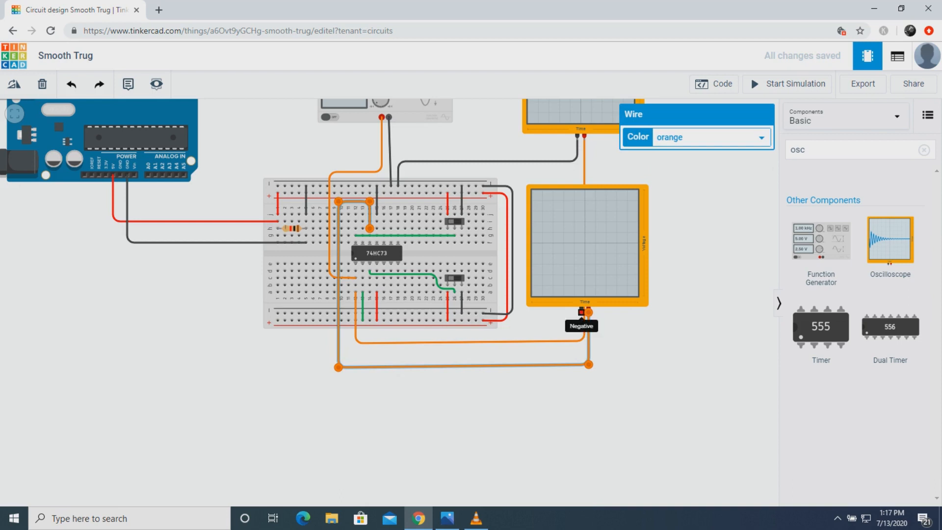
# Route a black wire from the second oscilloscope's negative terminal around the existing wiring to the lower negative rail near column 19.
pyautogui.click(582, 312)
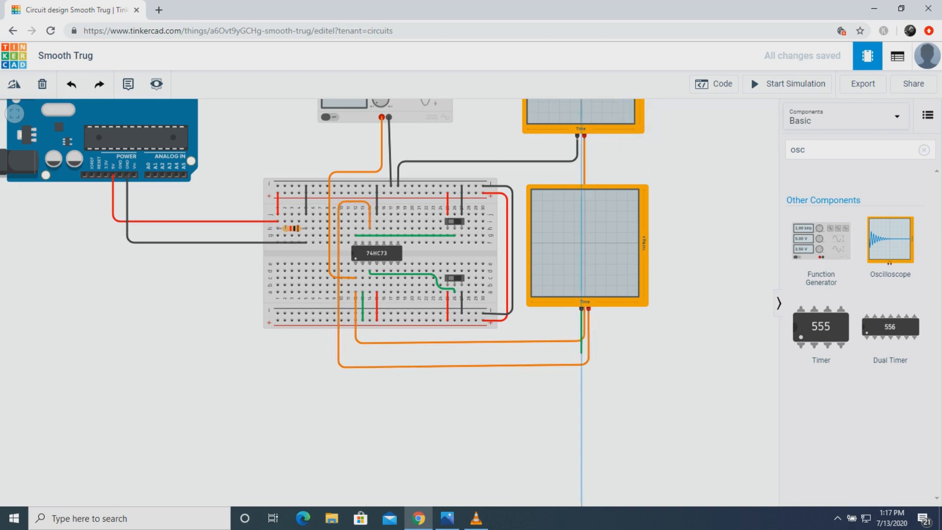
pyautogui.click(582, 352)
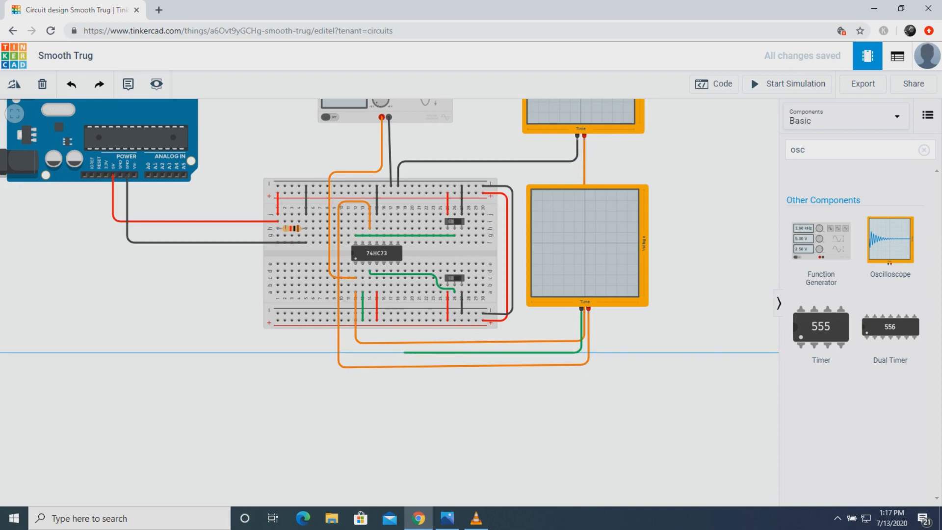
pyautogui.click(405, 352)
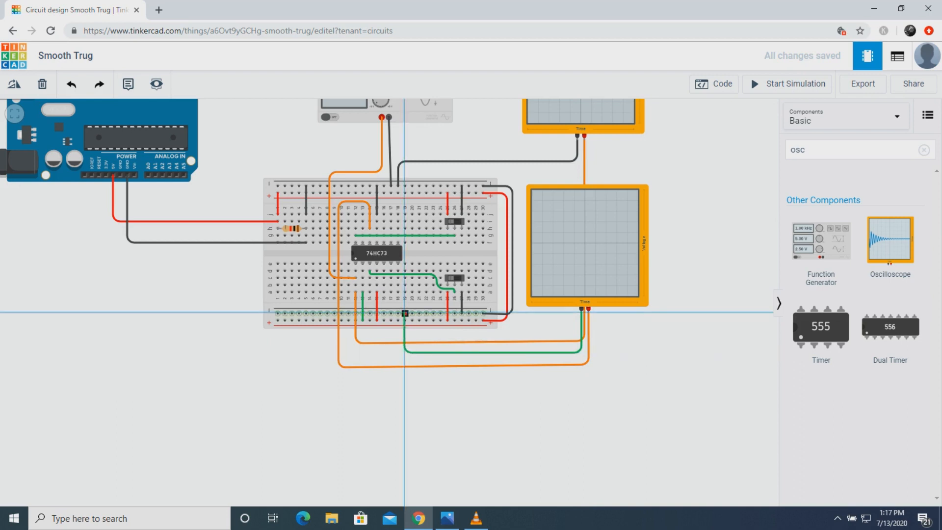
pyautogui.click(404, 313)
pyautogui.click(711, 137)
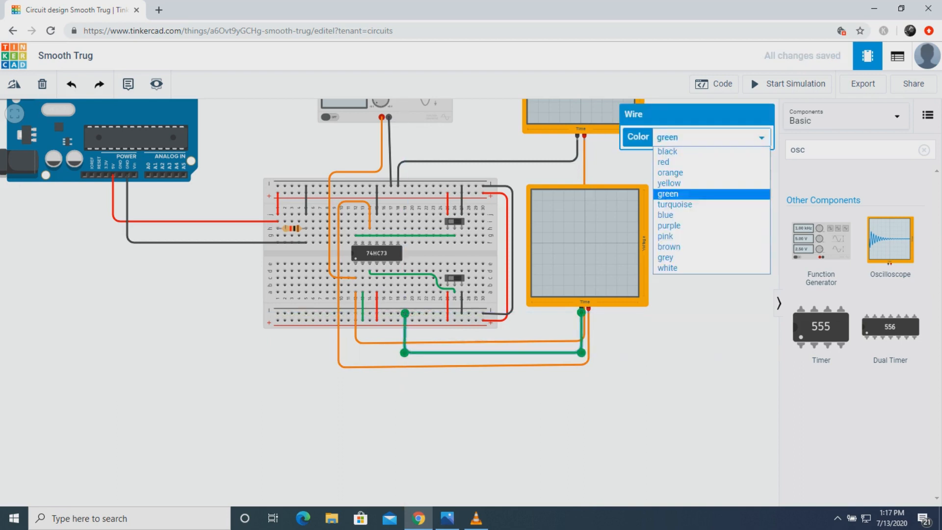
pyautogui.click(667, 152)
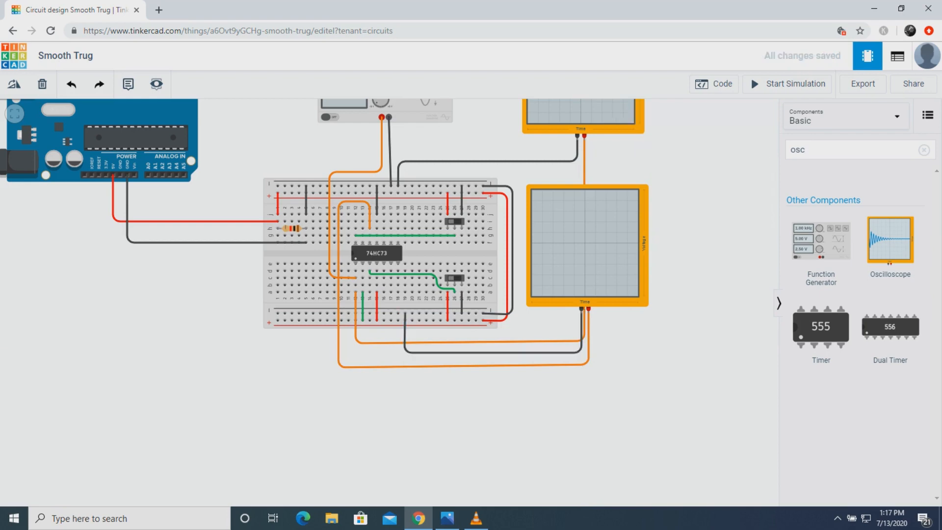
# Start the simulation and set the second oscilloscope's time per division to 500 ms.
pyautogui.scroll(3, 448, 240)
pyautogui.scroll(-7, 448, 240)
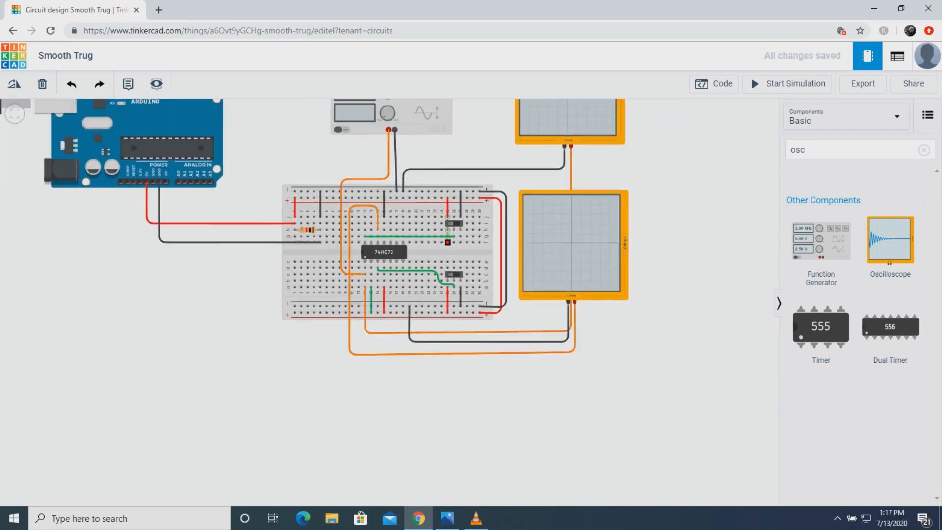
pyautogui.scroll(-2, 459, 201)
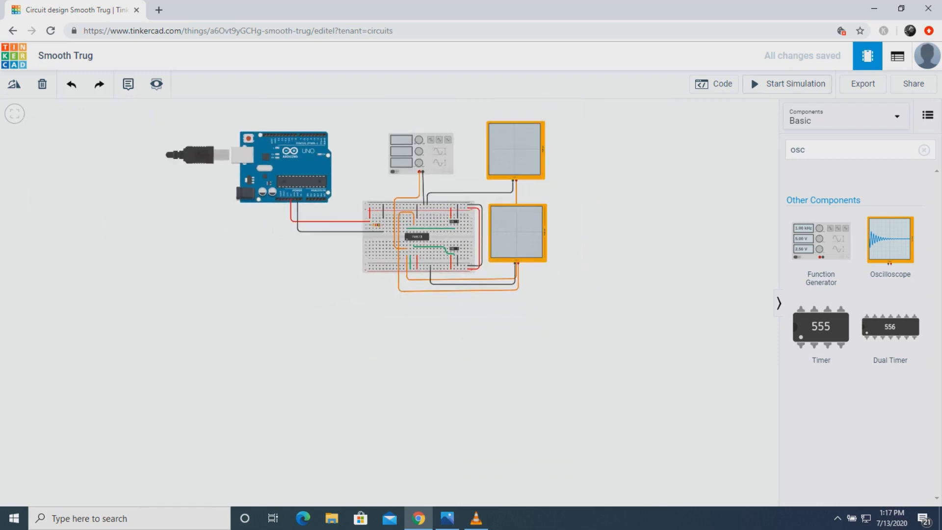
pyautogui.click(788, 84)
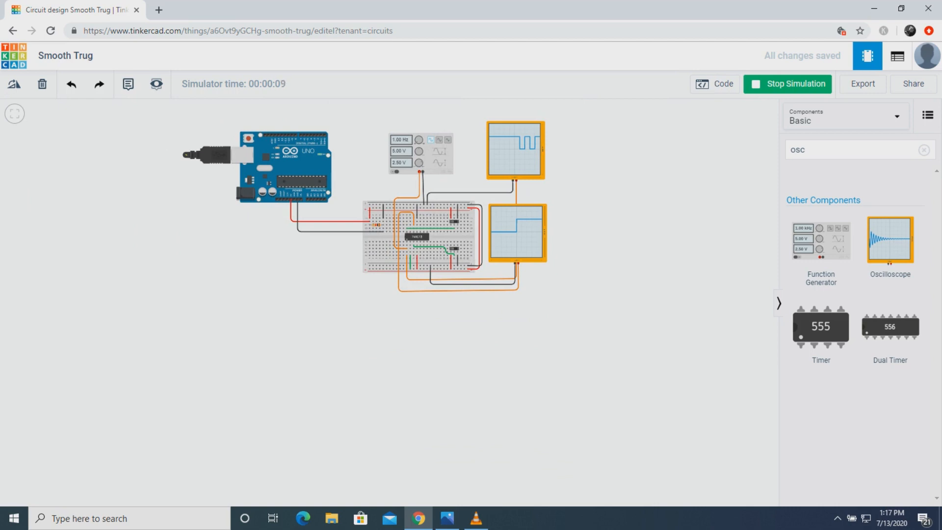
pyautogui.click(517, 233)
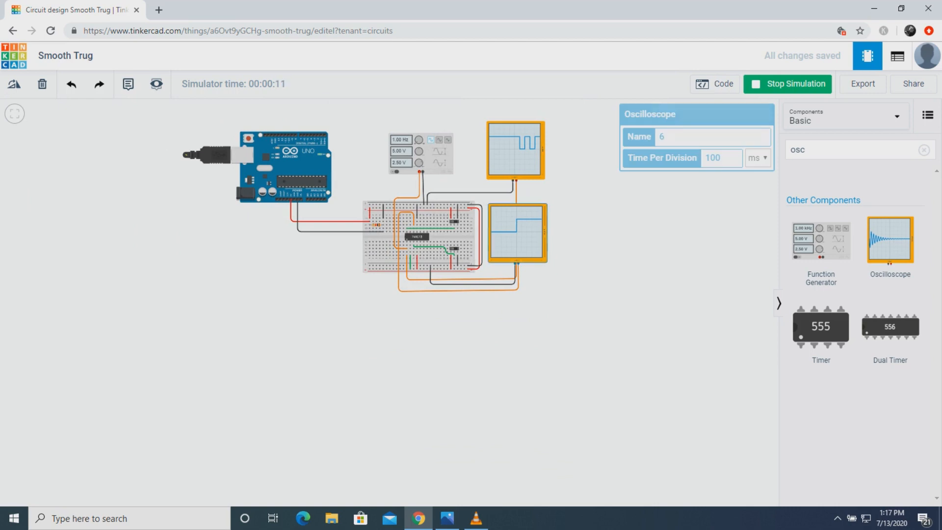
pyautogui.doubleClick(713, 157)
pyautogui.write('500')
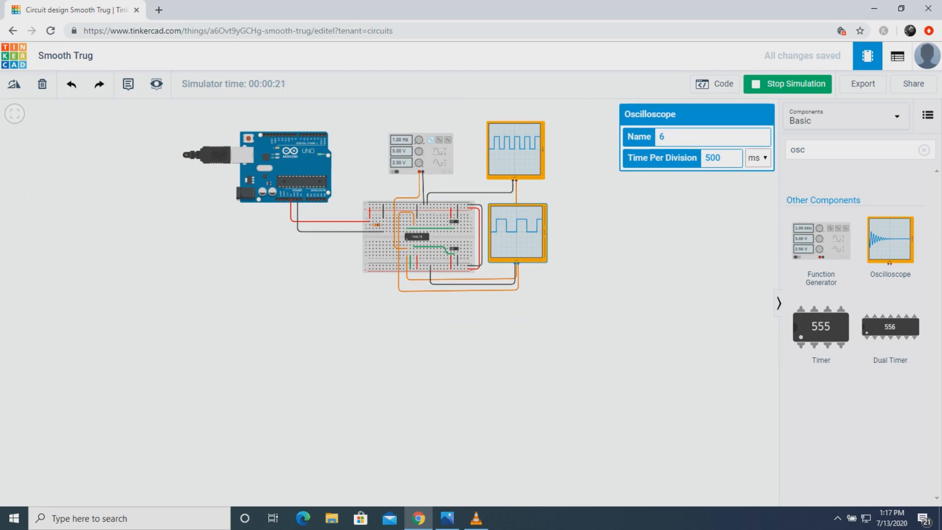
pyautogui.press('Escape')
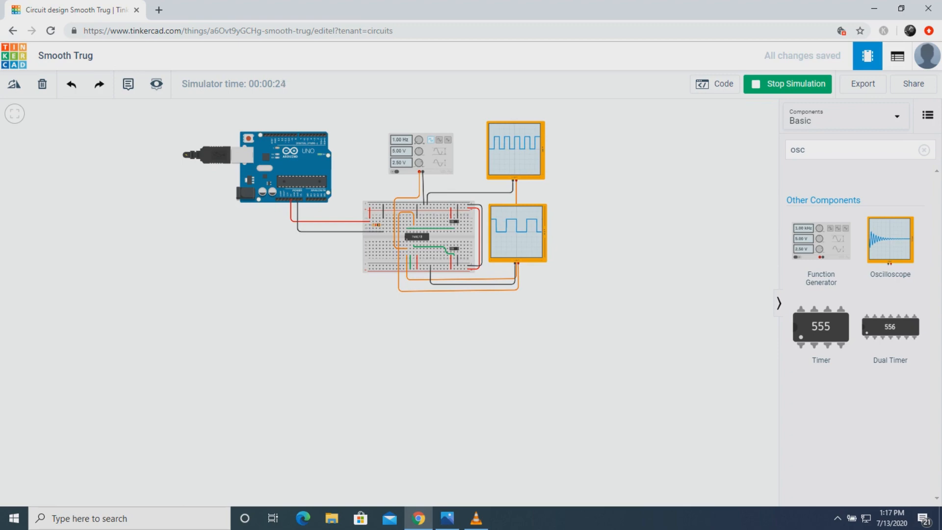
# Compare the clock waveform on the first oscilloscope with the flip-flop output on the second while both slide switches are on the positive side.
pyautogui.scroll(1, 454, 231)
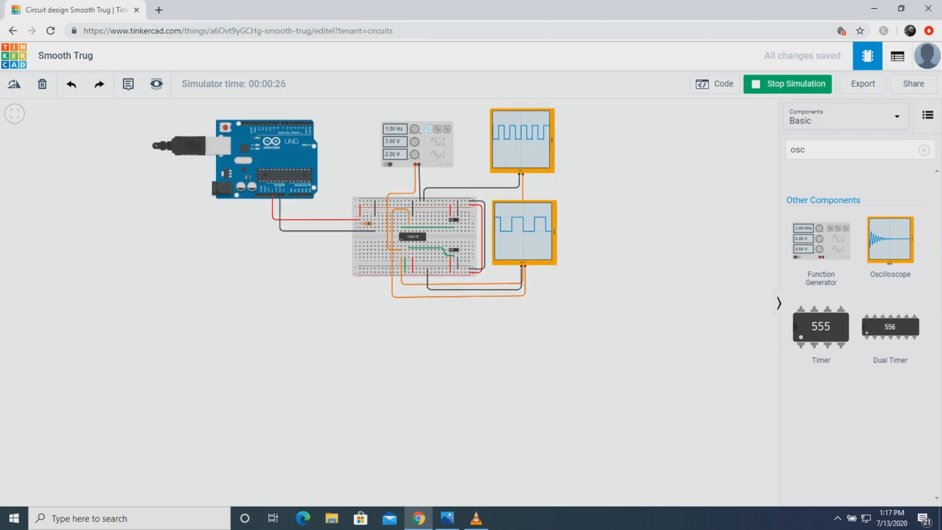
pyautogui.scroll(10, 457, 237)
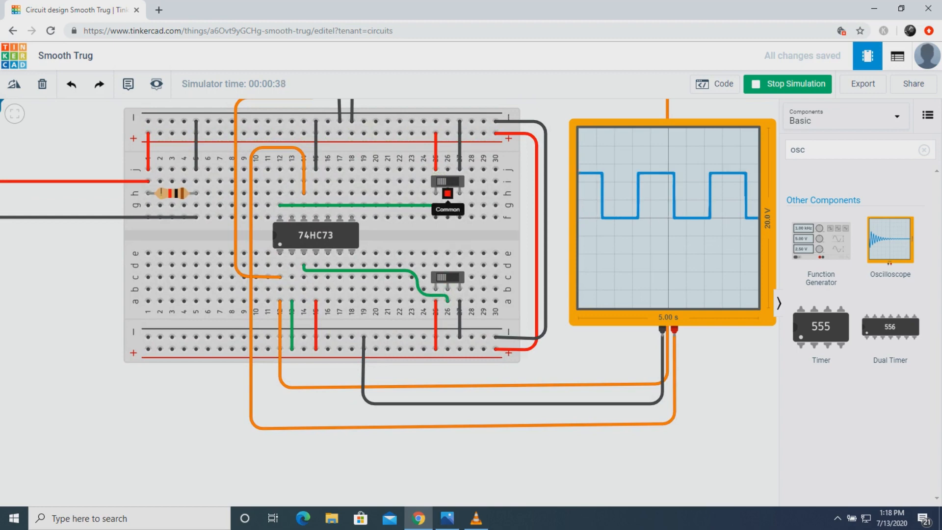
pyautogui.scroll(1, 448, 193)
pyautogui.scroll(-3, 447, 191)
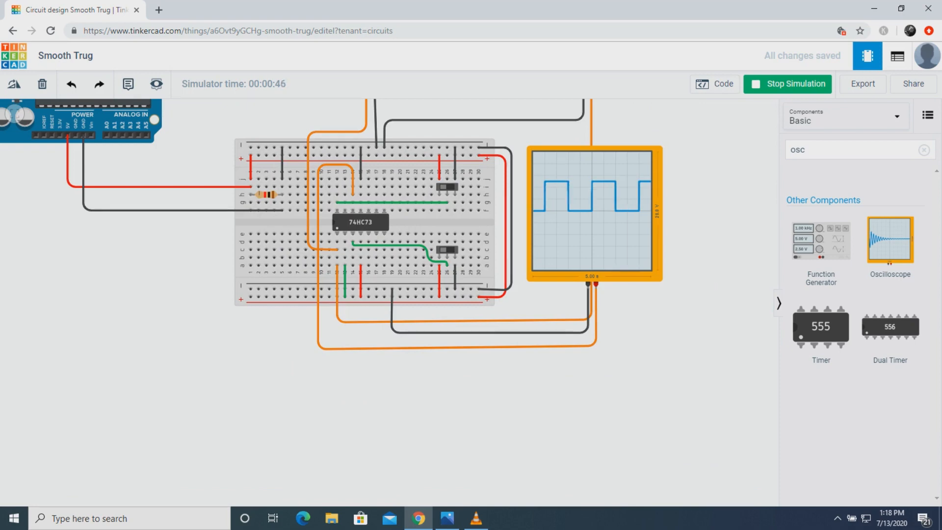
pyautogui.scroll(1, 589, 202)
pyautogui.scroll(-5, 589, 201)
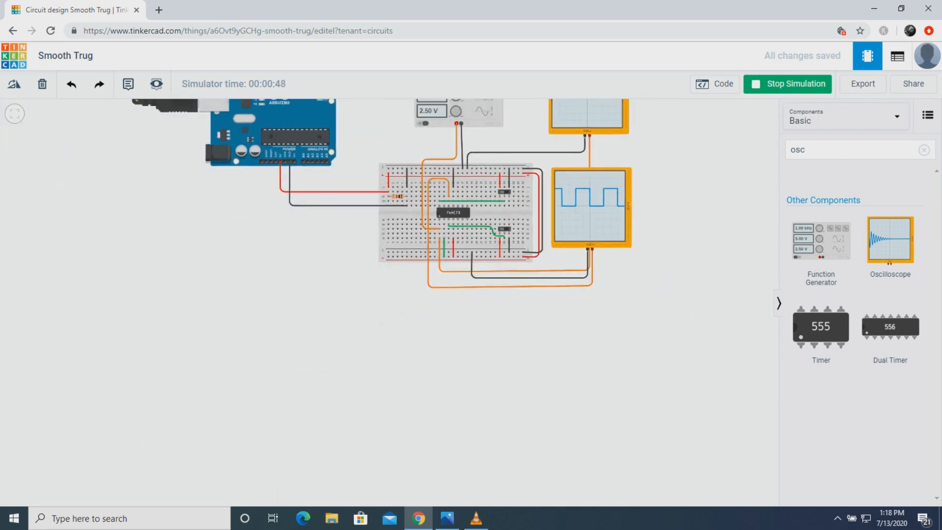
pyautogui.scroll(-5, 588, 199)
pyautogui.scroll(4, 590, 129)
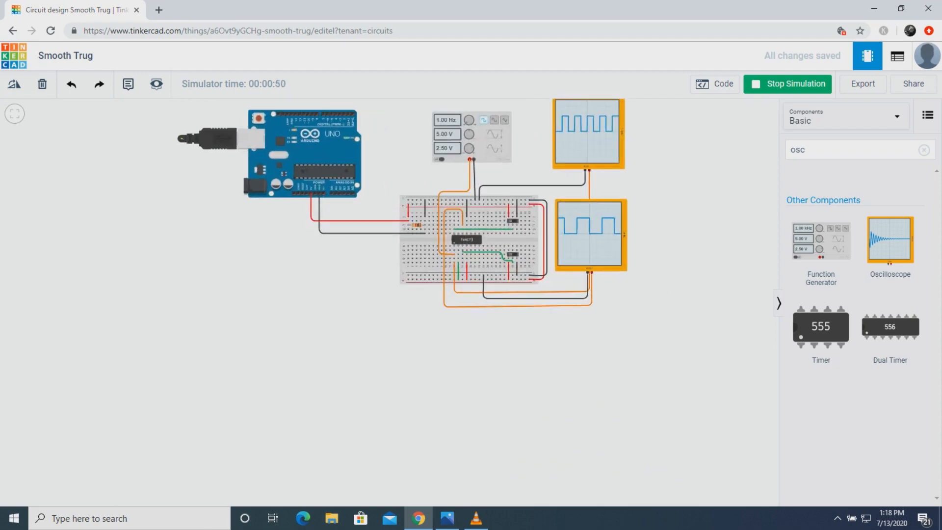
pyautogui.scroll(3, 612, 103)
pyautogui.moveTo(663, 147); pyautogui.dragTo(663, 177)
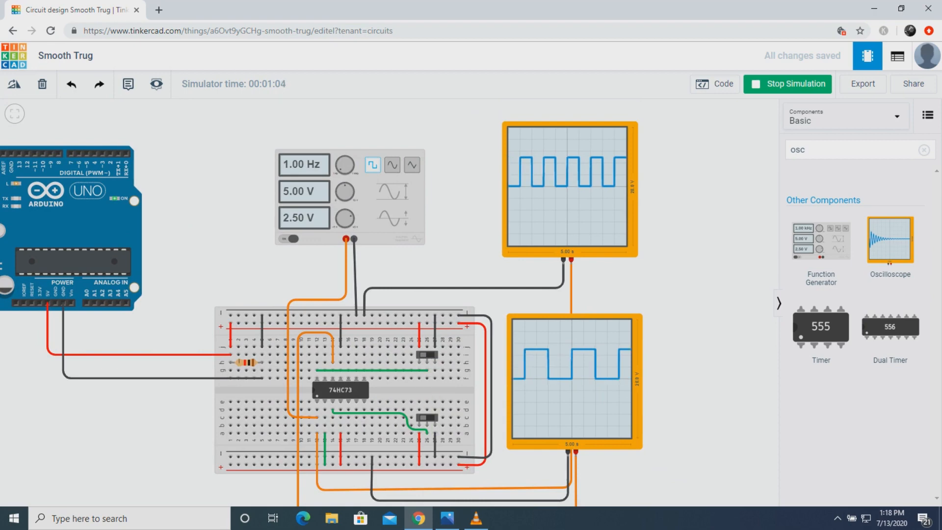
# Set the lower slide switch to the ground side and examine the flip-flop output on the second oscilloscope.
pyautogui.click(427, 418)
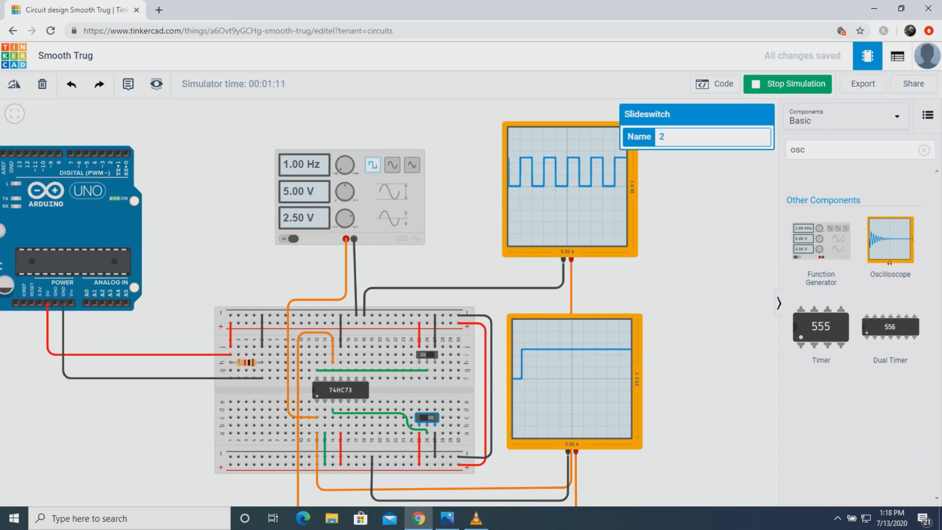
pyautogui.scroll(3, 610, 391)
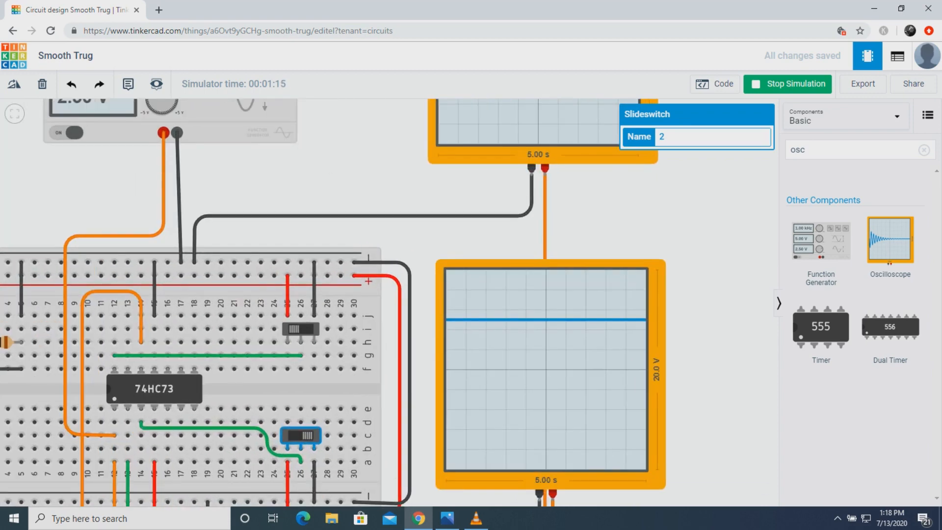
pyautogui.scroll(-4, 566, 318)
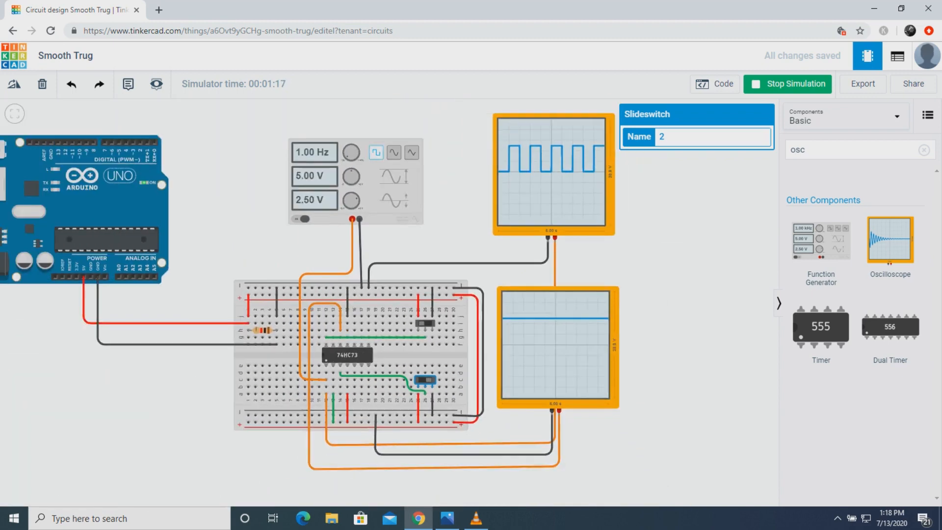
pyautogui.scroll(-1, 567, 317)
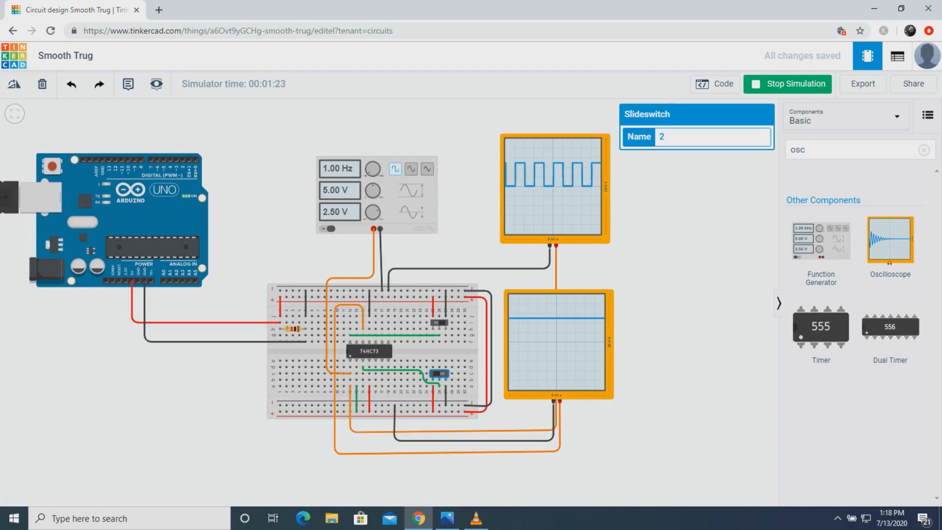
pyautogui.scroll(3, 439, 374)
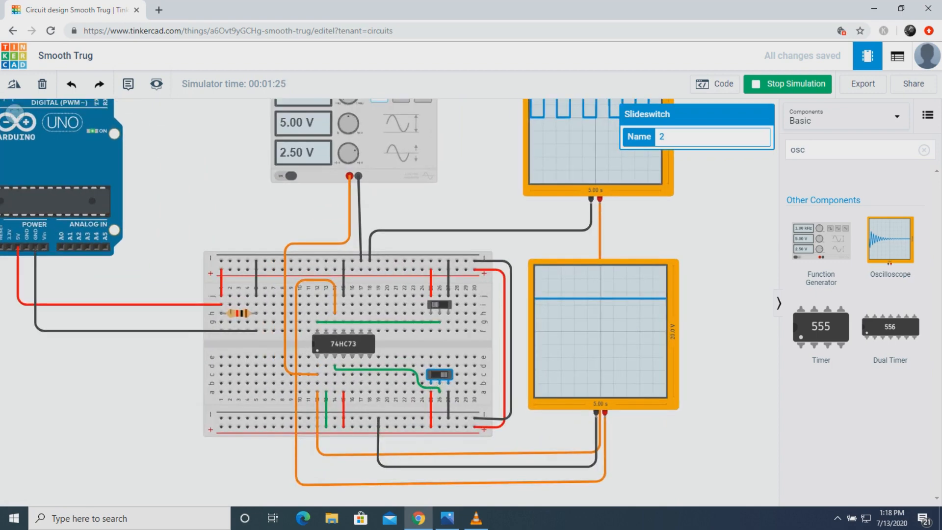
pyautogui.scroll(1, 439, 375)
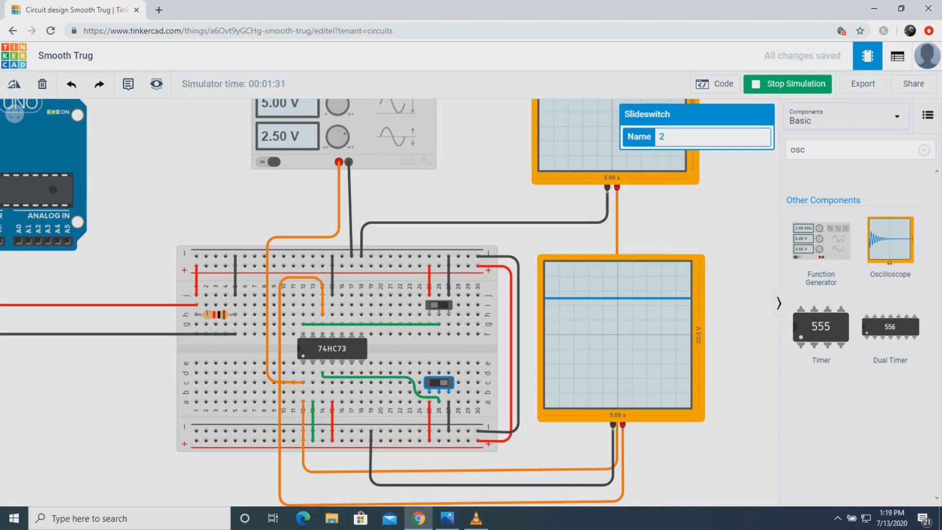
# Set the upper slide switch to ground and the lower one to the positive side, and examine the output trace.
pyautogui.click(439, 305)
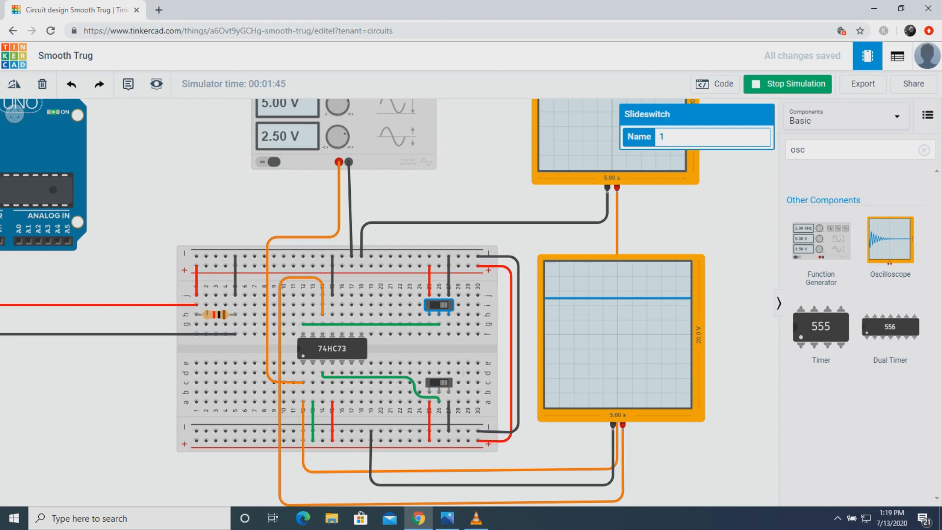
pyautogui.click(441, 383)
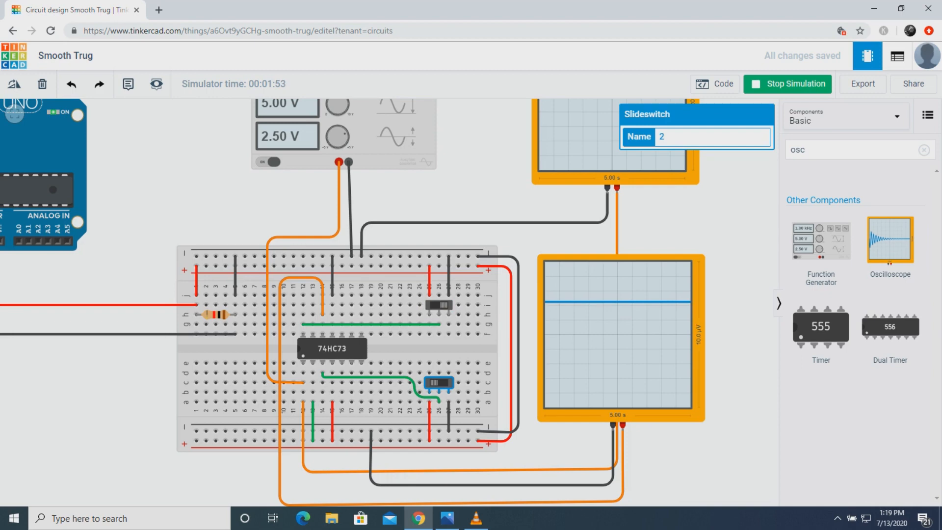
pyautogui.scroll(4, 698, 339)
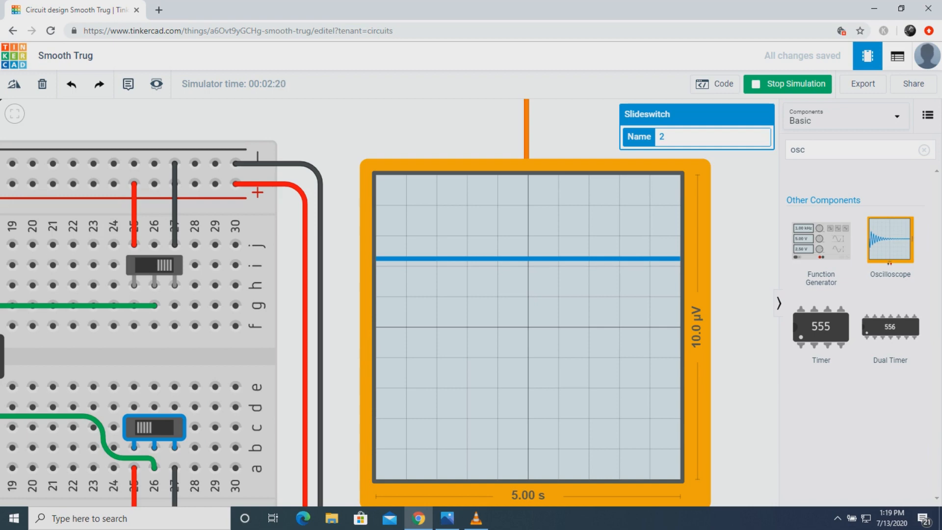
pyautogui.scroll(-5, 658, 304)
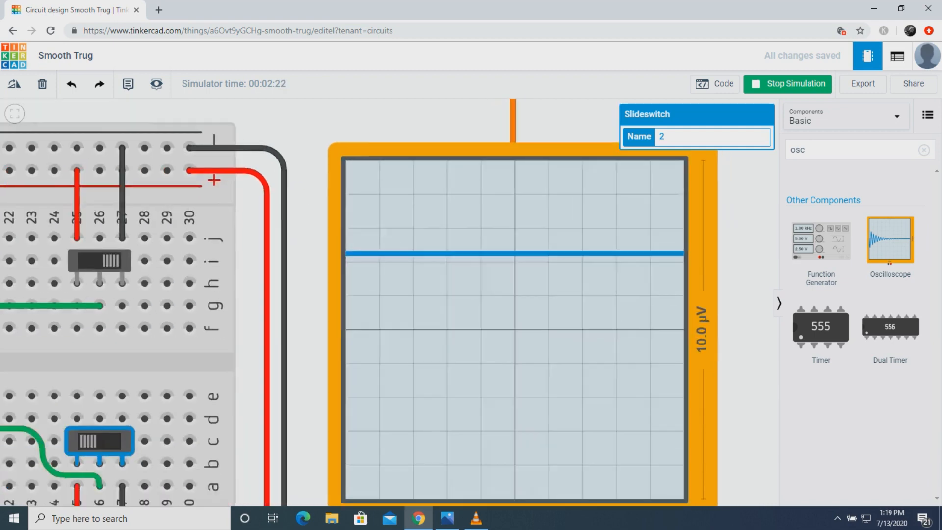
pyautogui.scroll(-2, 655, 305)
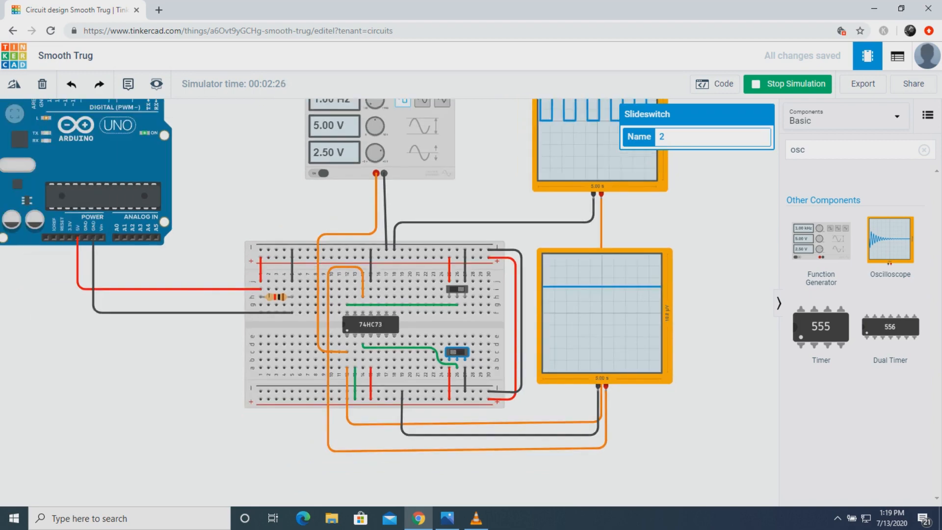
# Set the lower slide switch to ground and toggle the upper one to the positive side and back to ground.
pyautogui.click(457, 352)
pyautogui.scroll(3, 644, 302)
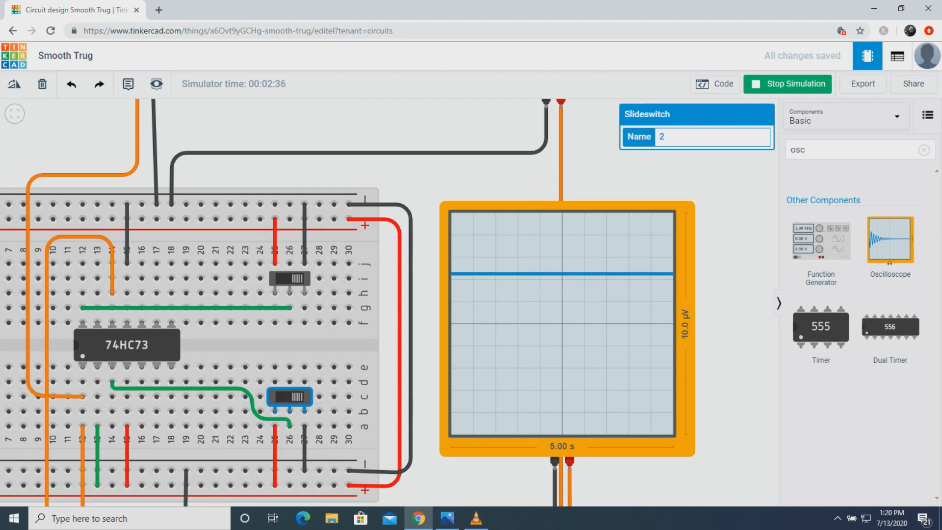
pyautogui.click(289, 279)
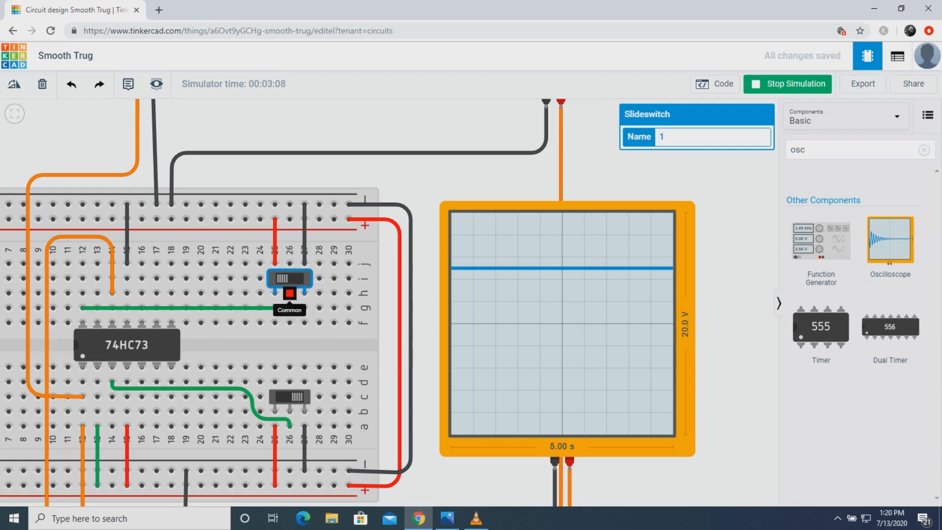
pyautogui.click(289, 278)
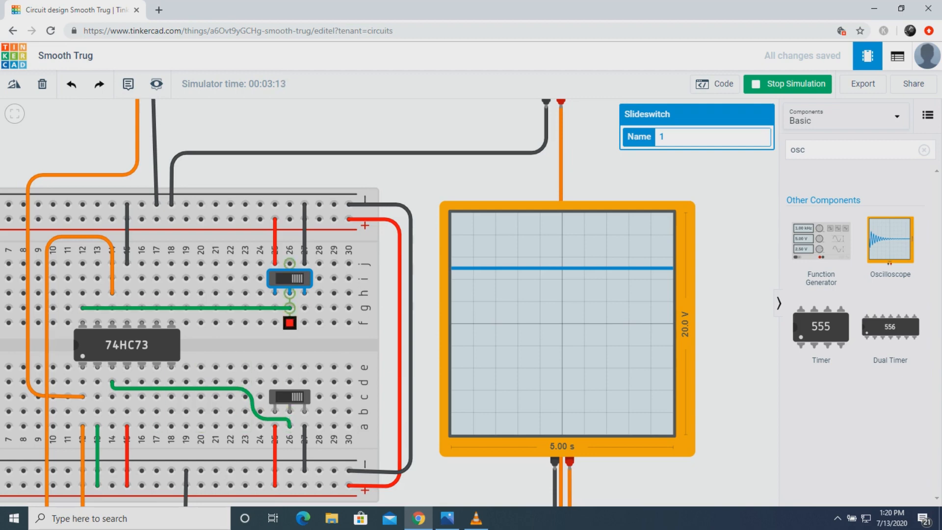
# Set the lower and upper slide switches to the positive side and compare the output with the clock on both oscilloscopes.
pyautogui.click(289, 397)
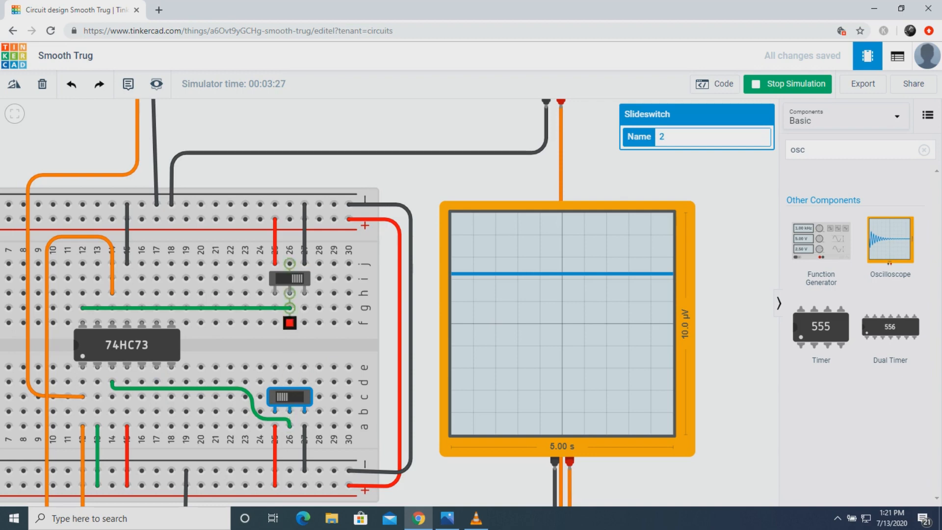
pyautogui.click(290, 279)
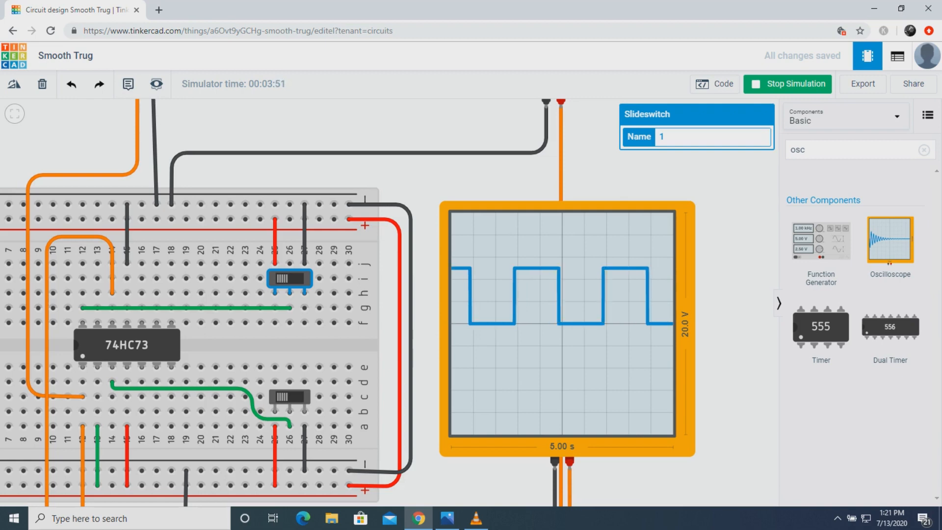
pyautogui.scroll(-4, 575, 329)
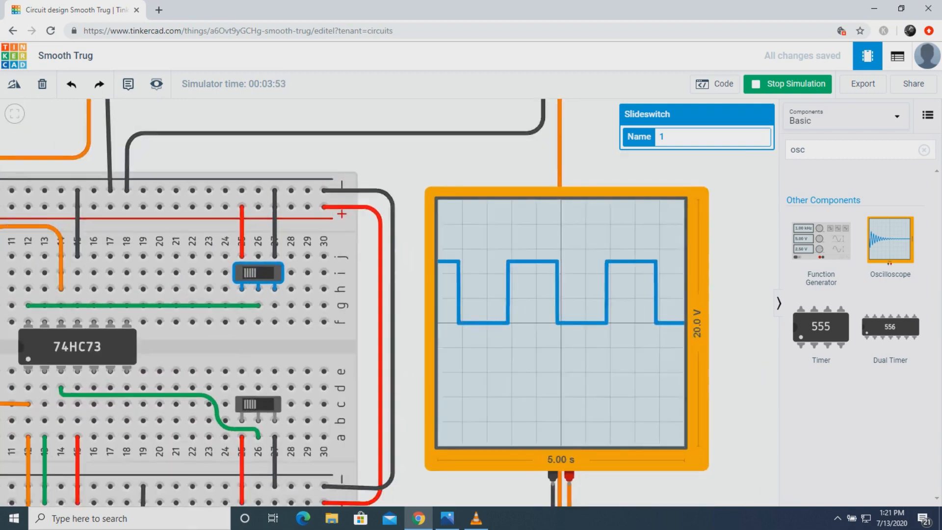
pyautogui.scroll(-3, 575, 328)
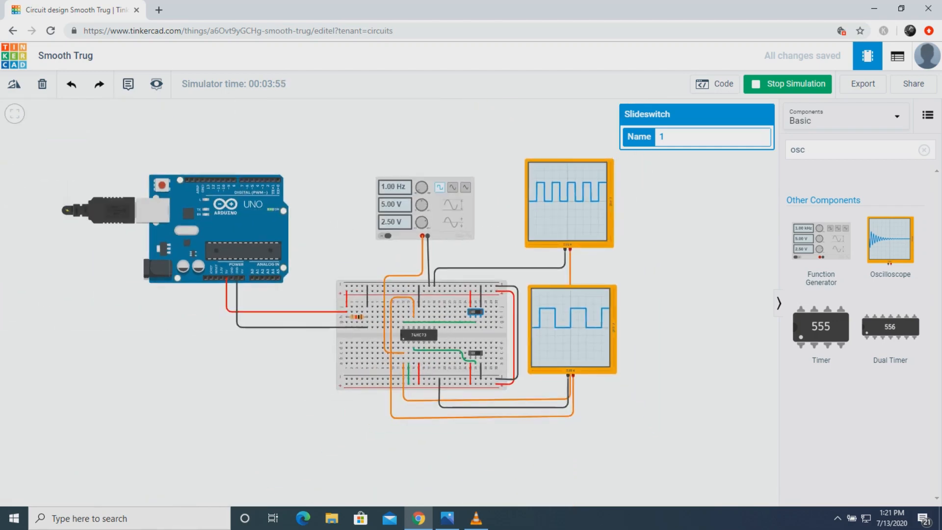
# Examine the clock and flip-flop output traces up close, deselect the slide switch and stop the simulation.
pyautogui.scroll(2, 548, 348)
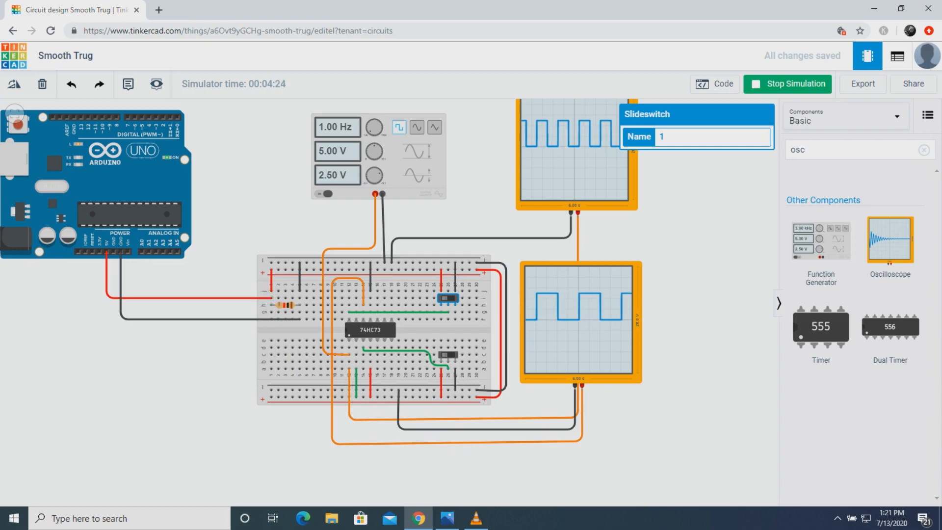
pyautogui.press('Escape')
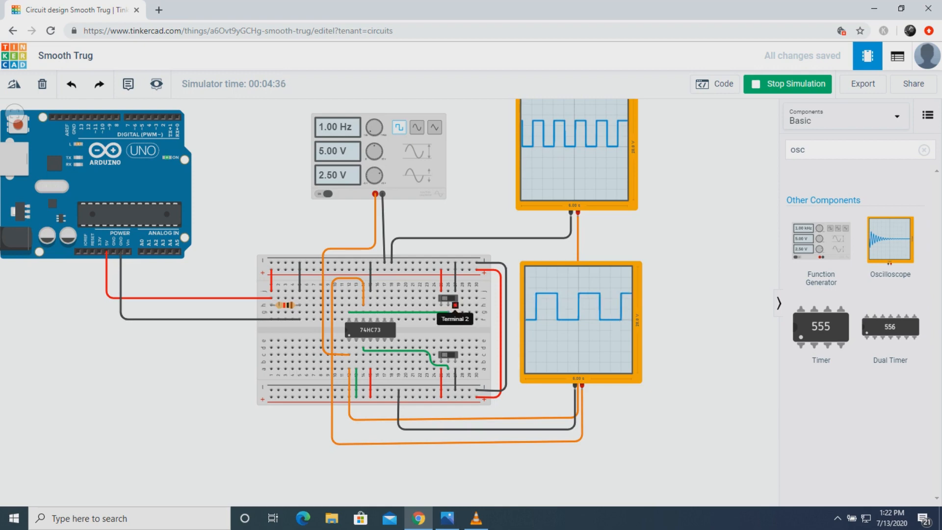
pyautogui.click(788, 84)
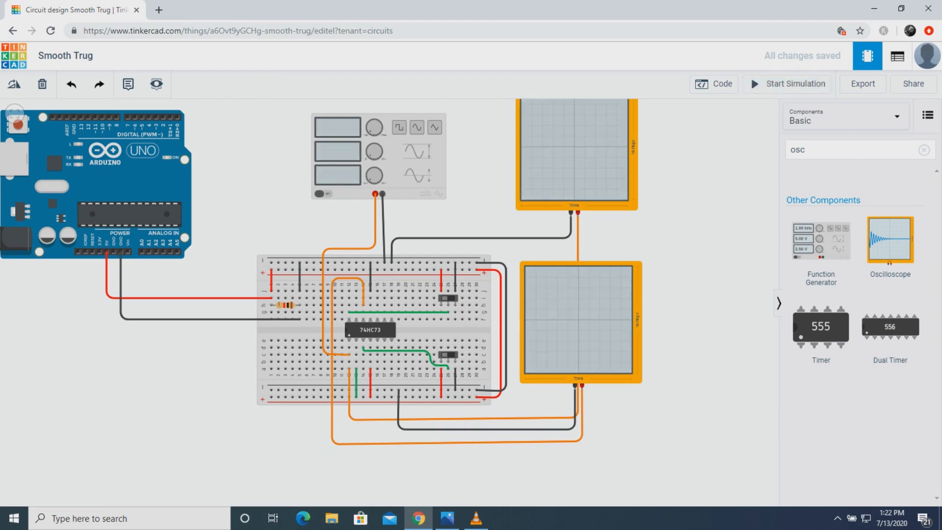
# Review the T flip-flop diagram in Photos, return to the circuit and search the component library for 7474.
pyautogui.click(448, 518)
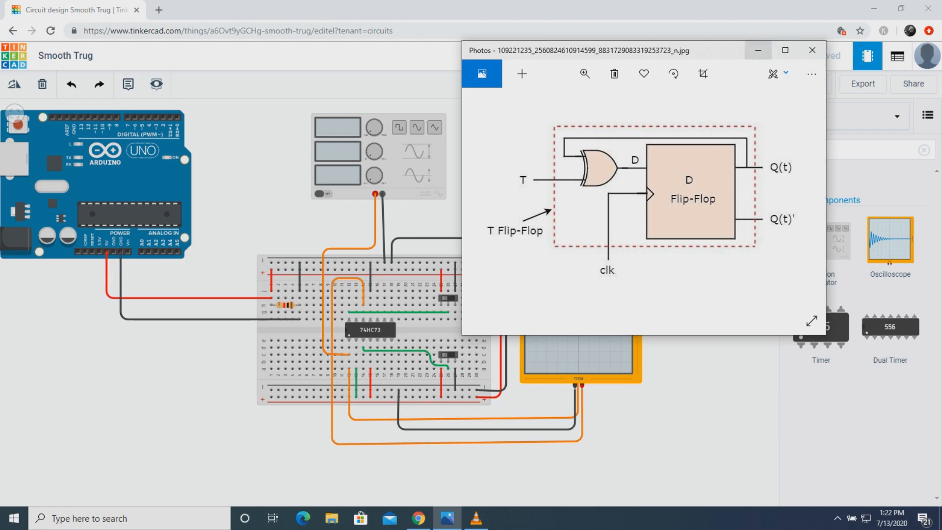
pyautogui.click(758, 50)
pyautogui.press('BackSpace')
pyautogui.press('BackSpace')
pyautogui.press('BackSpace')
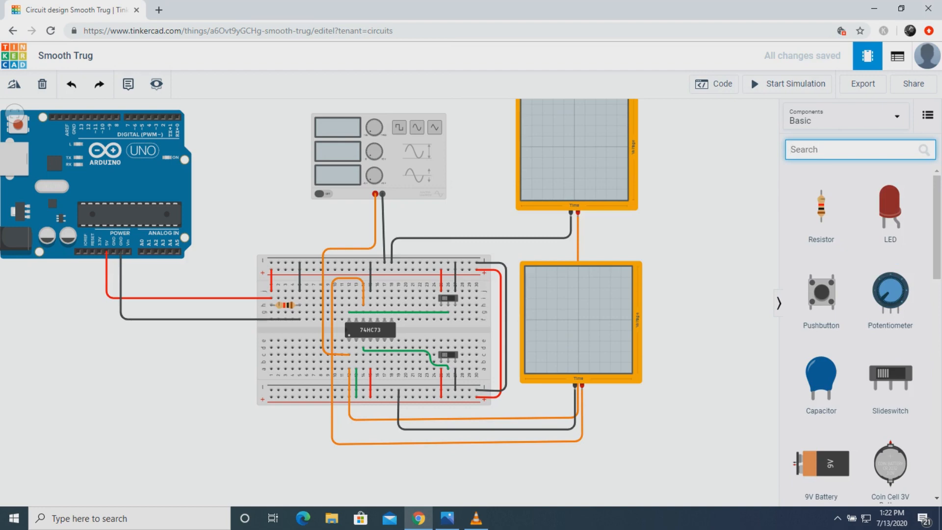
pyautogui.write('7474')
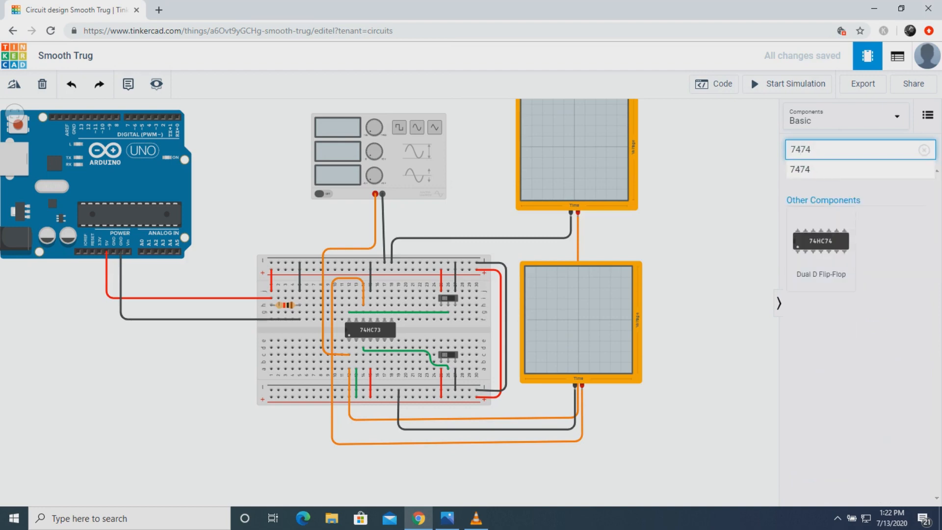
# Search the component library for 7486 in place of the previous term, and clear the search.
pyautogui.press('BackSpace')
pyautogui.press('BackSpace')
pyautogui.press('BackSpace')
pyautogui.press('BackSpace')
pyautogui.write('7')
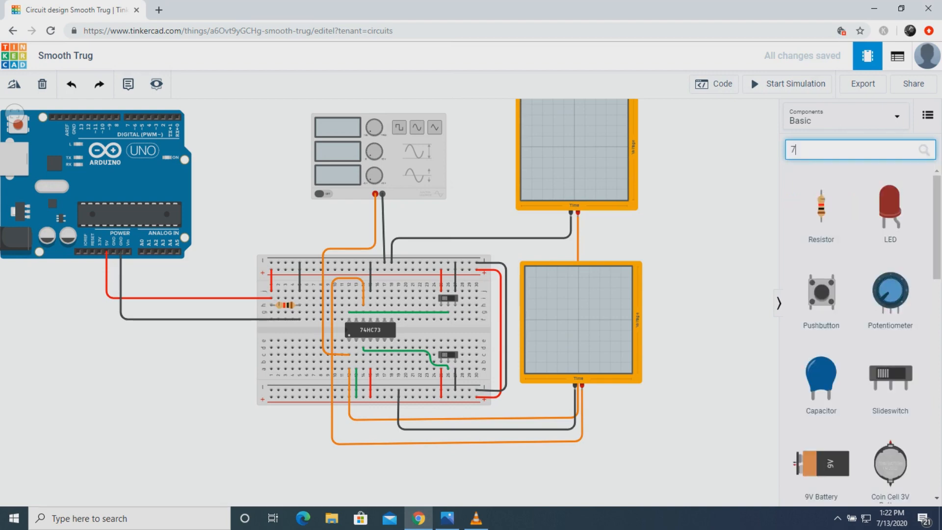
pyautogui.write('486')
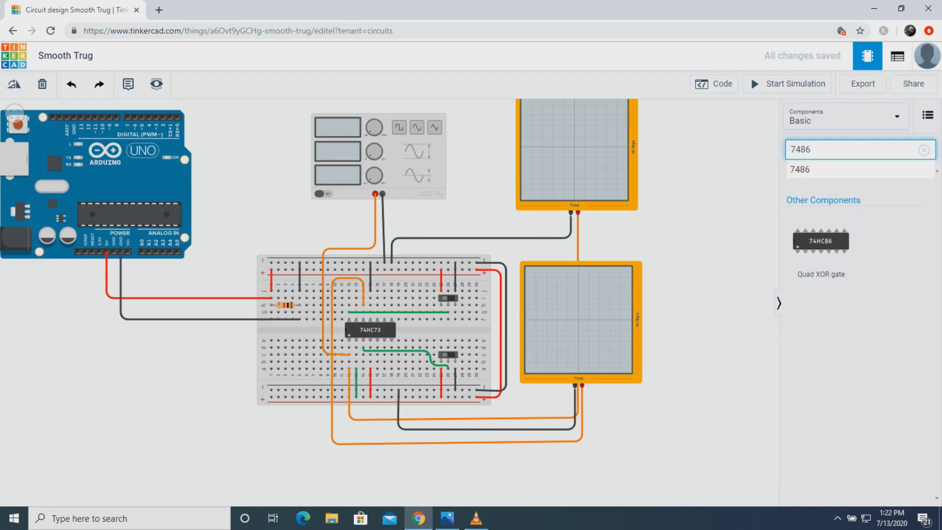
pyautogui.press('BackSpace')
pyautogui.press('BackSpace')
pyautogui.press('BackSpace')
pyautogui.press('BackSpace')
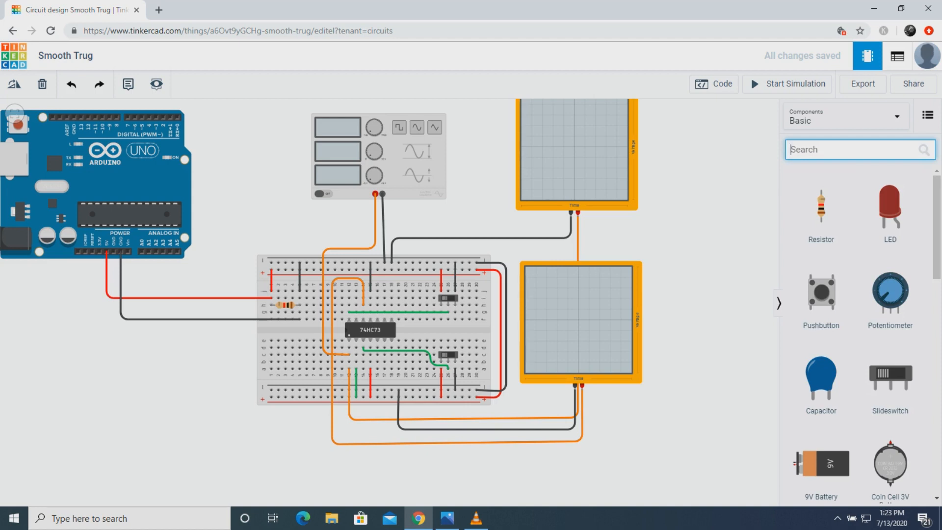
pyautogui.click(476, 519)
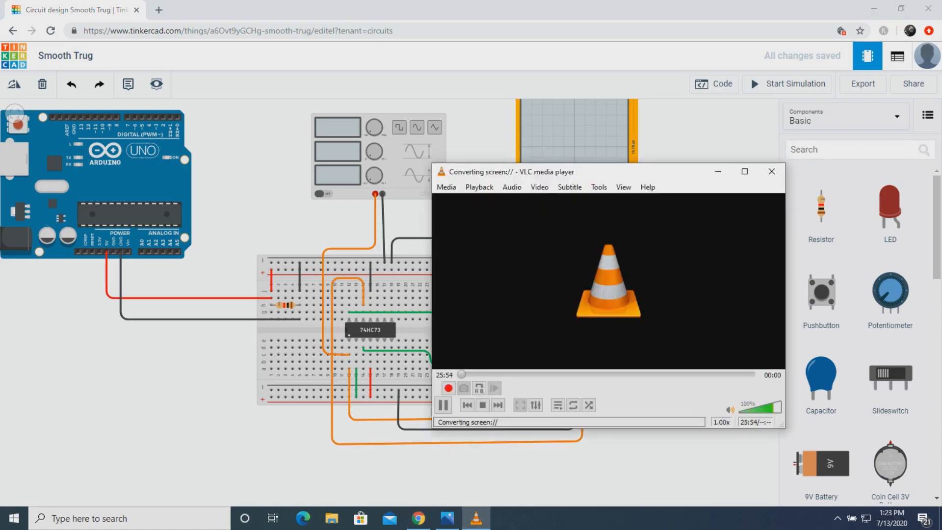